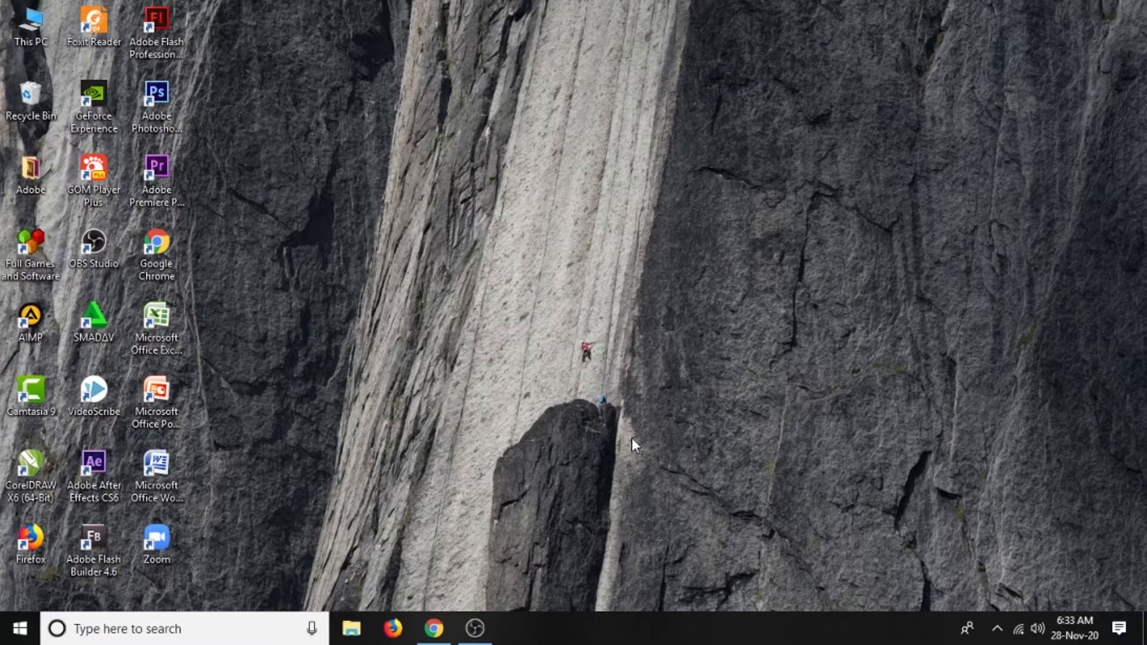
Open Chrome, search Google for liveworksheets and open the Liveworksheets.com site
left_click(438, 638)
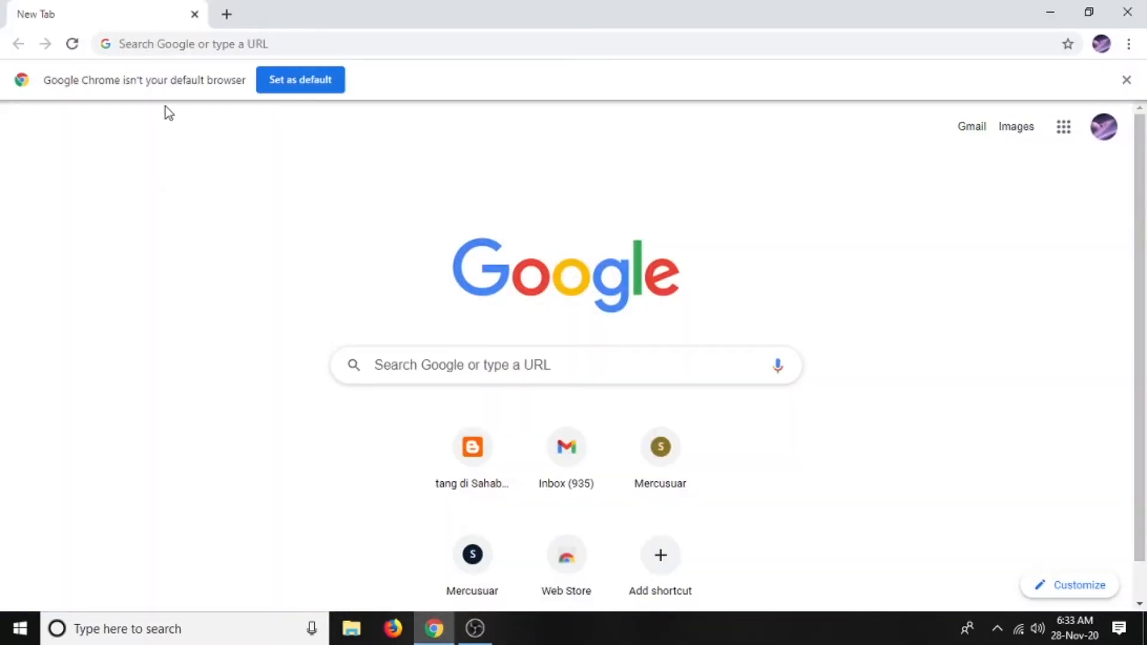
left_click(142, 45)
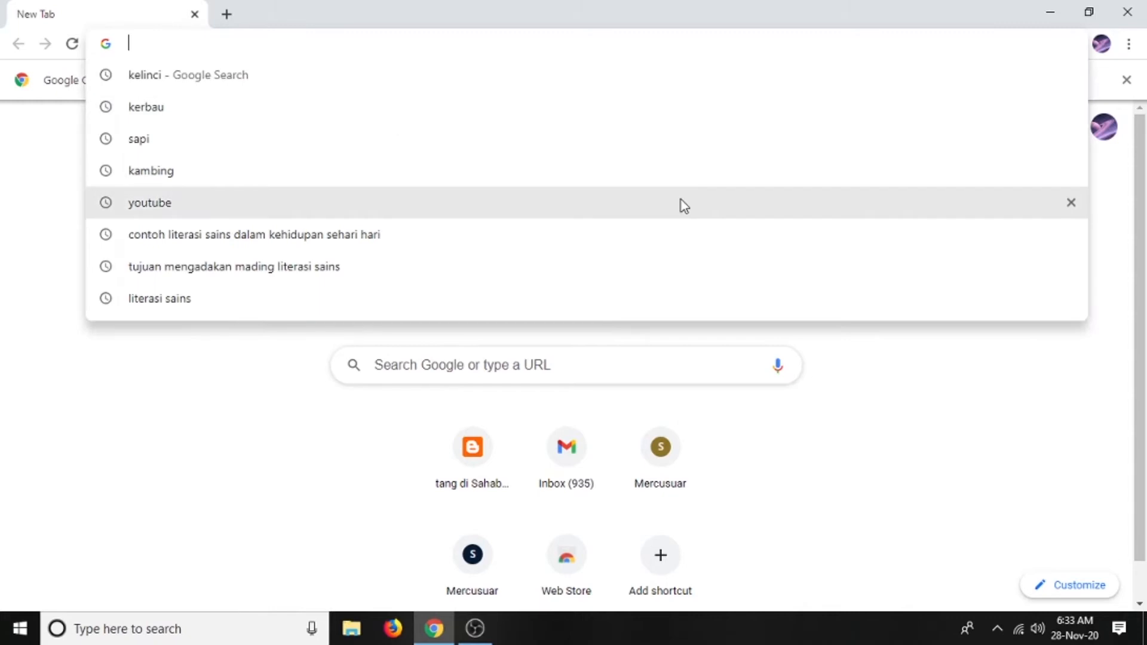
type("LIVE")
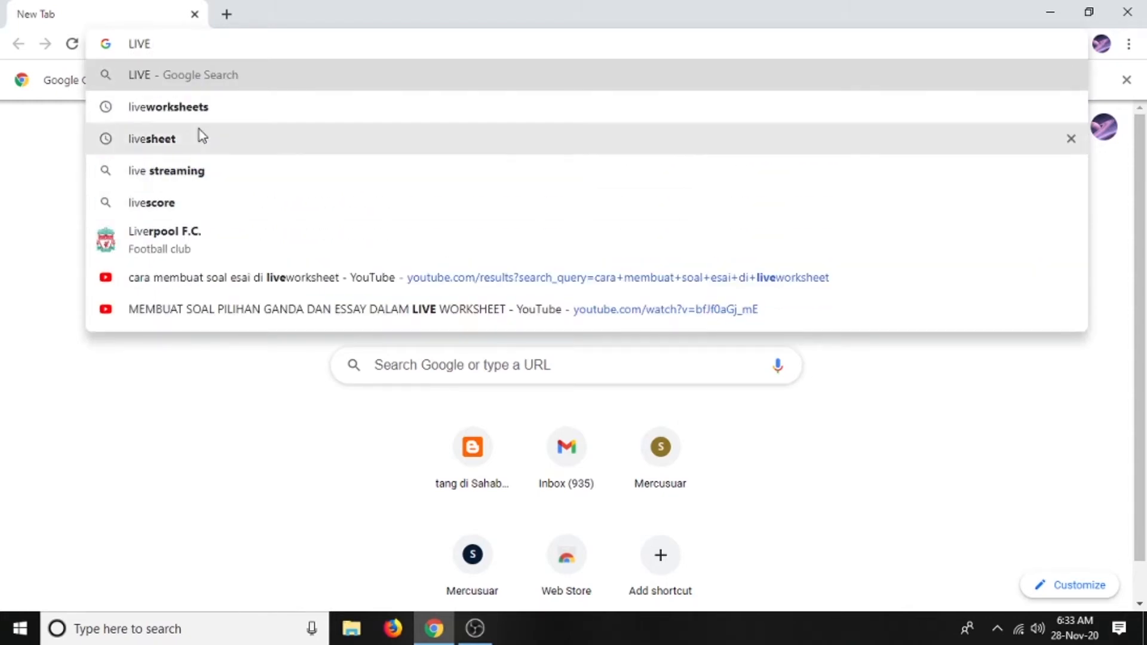
left_click(199, 107)
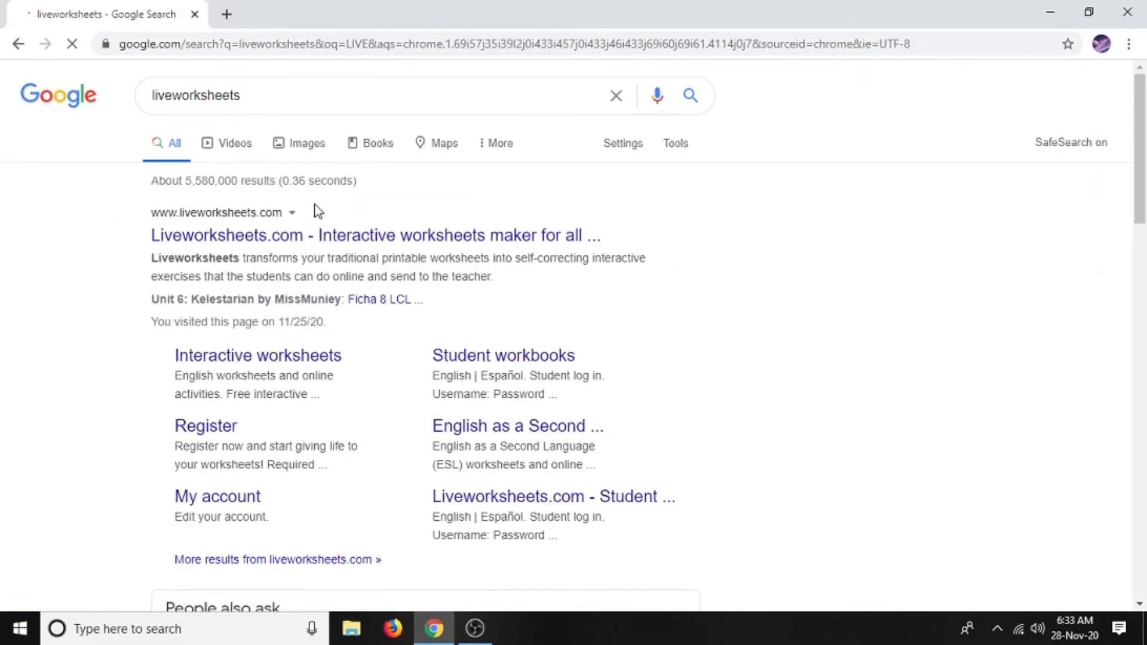
left_click(256, 241)
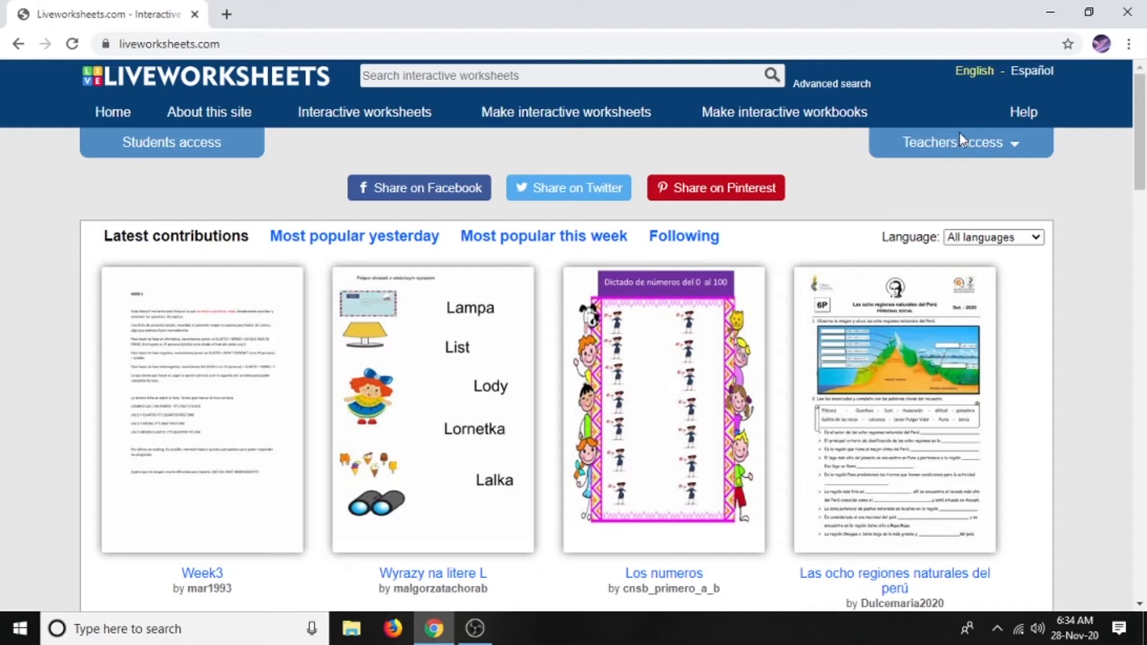
Open the teacher registration form and review its required and optional fields
left_click(962, 154)
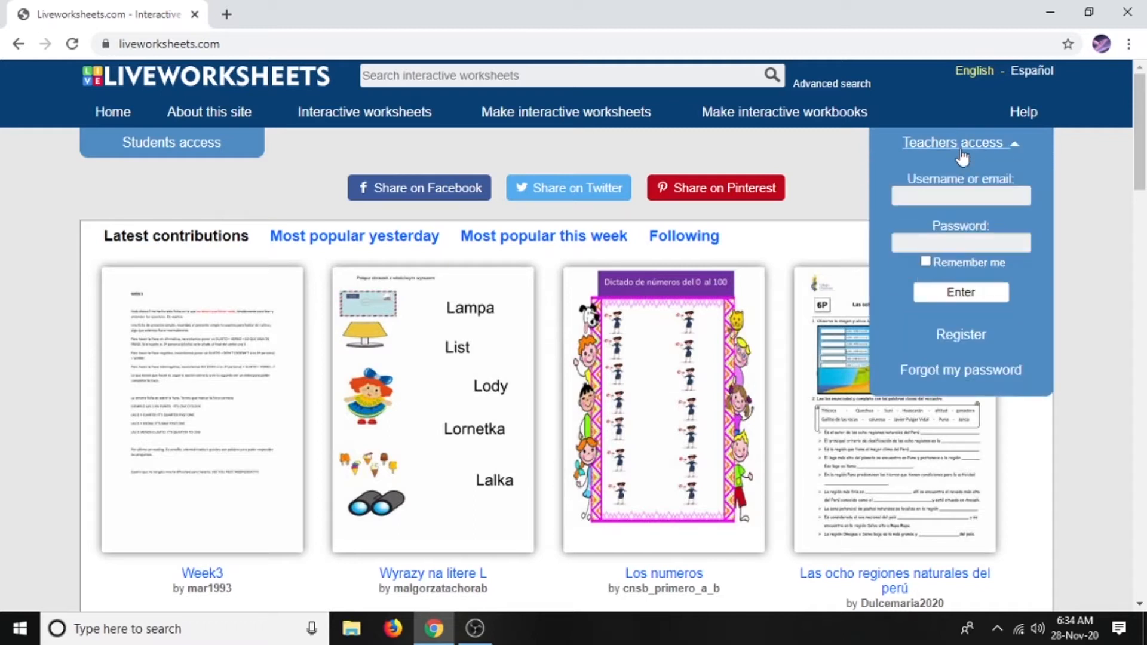
left_click(960, 336)
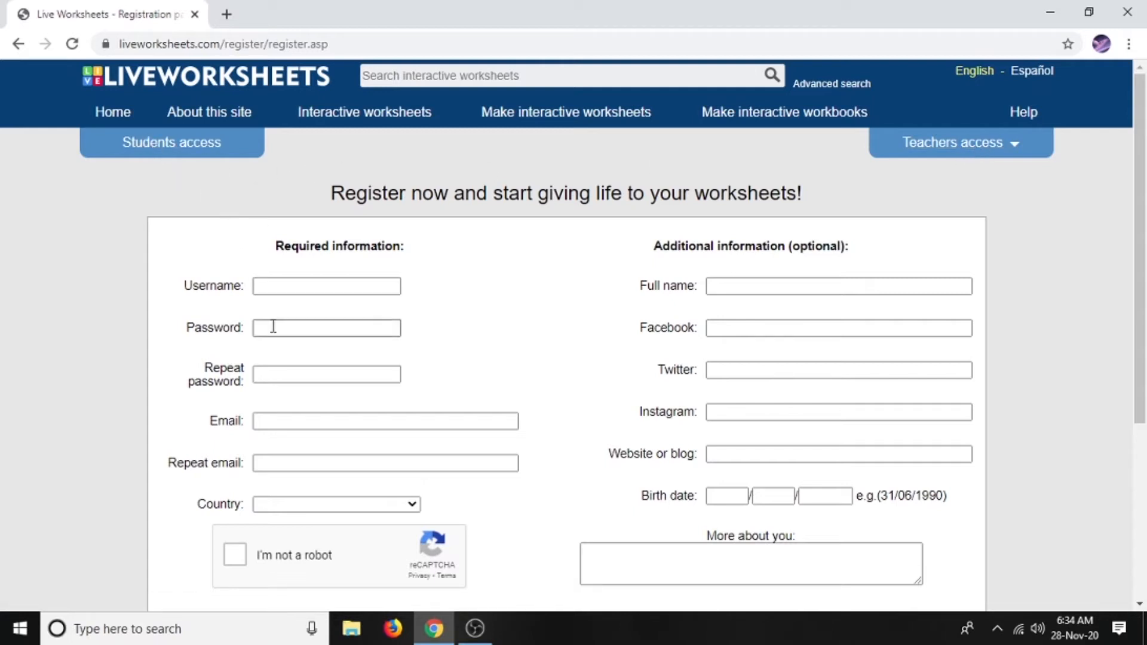
scroll(830, 322, "down", 2)
scroll(831, 322, "down", 2)
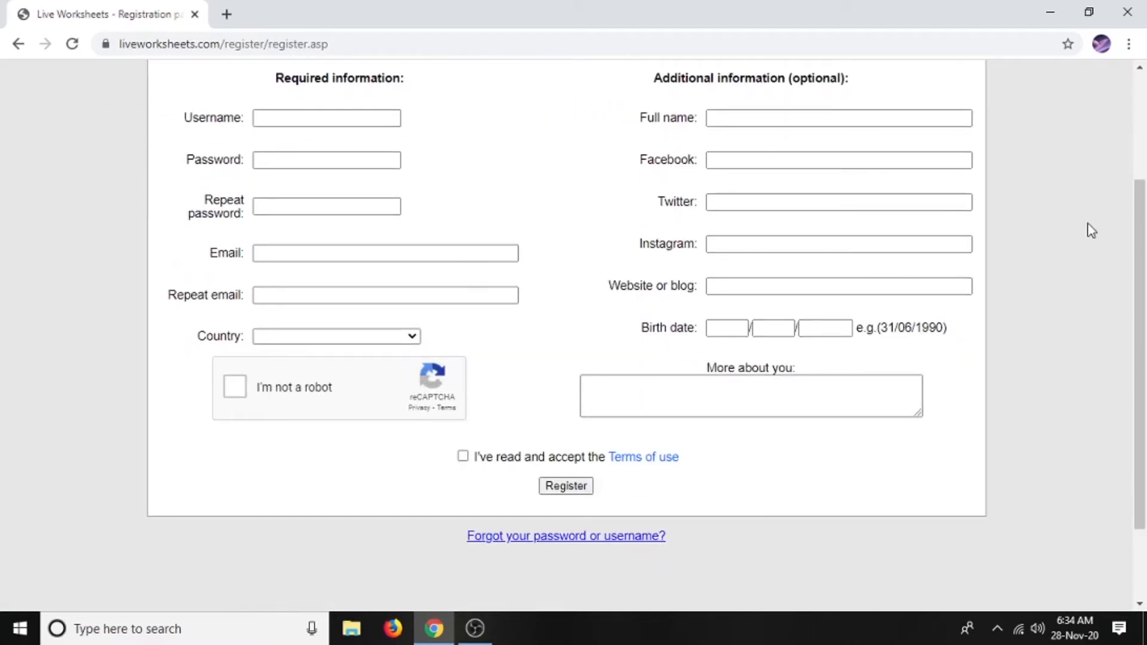
scroll(1052, 210, "up", 4)
Open the teachers' login form and enter the account username to sign in
left_click(1002, 155)
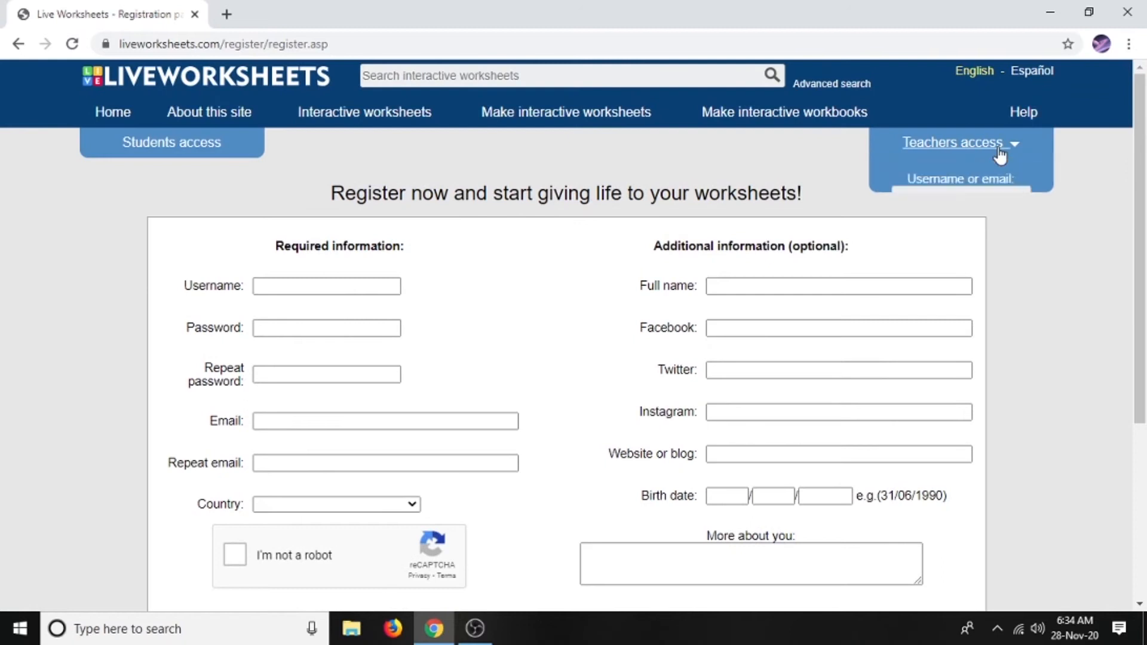
left_click(952, 191)
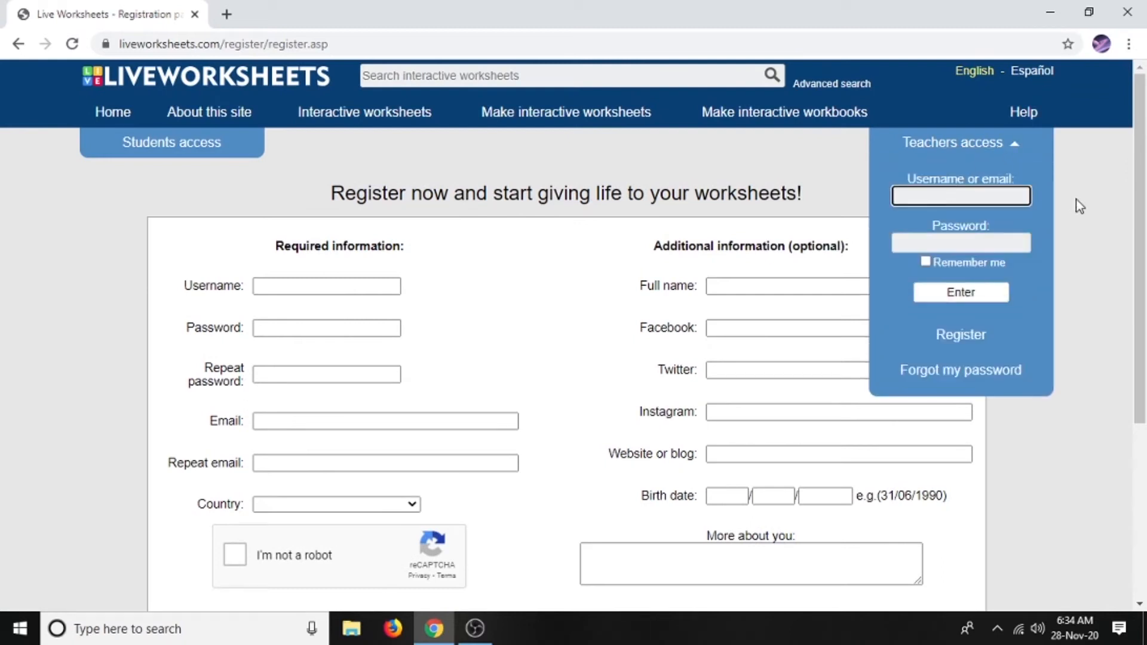
type("DWIJA")
key("BackSpace")
key("BackSpace")
key("BackSpace")
key("BackSpace")
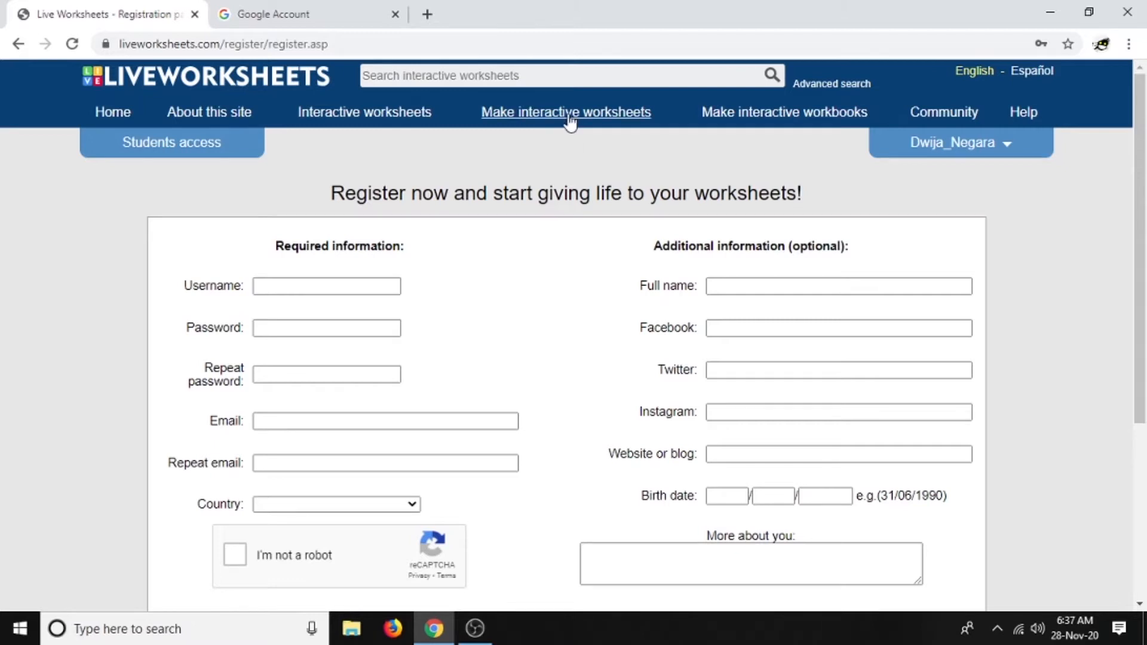
Return to the site's home page and look over the latest contributions
mouse_move(571, 121)
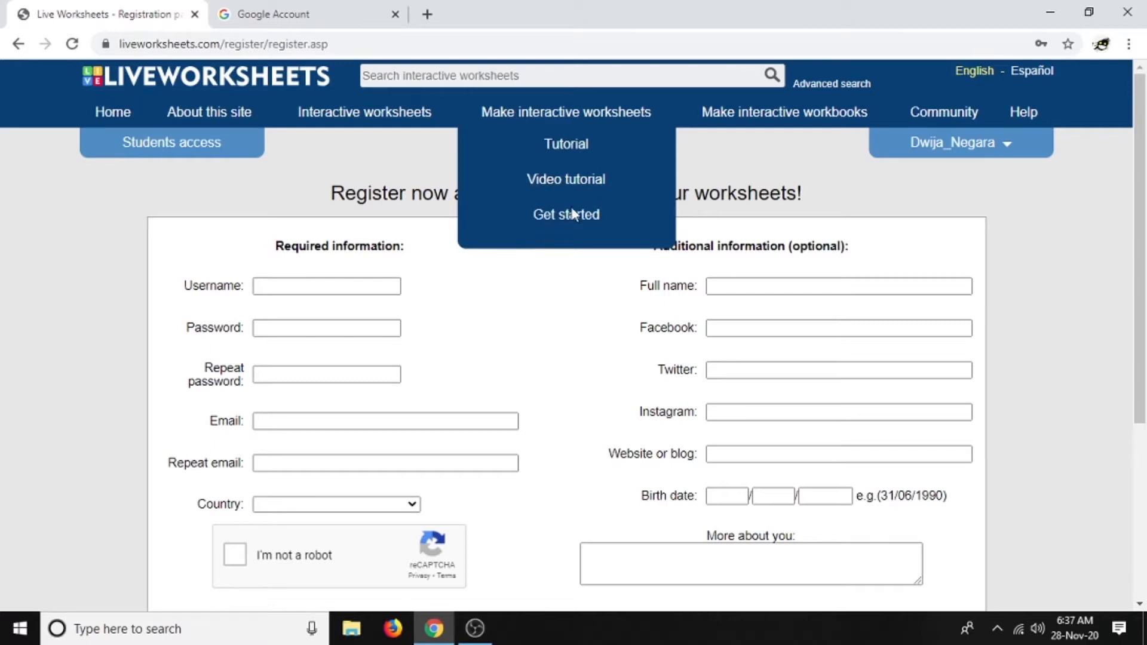
left_click(123, 118)
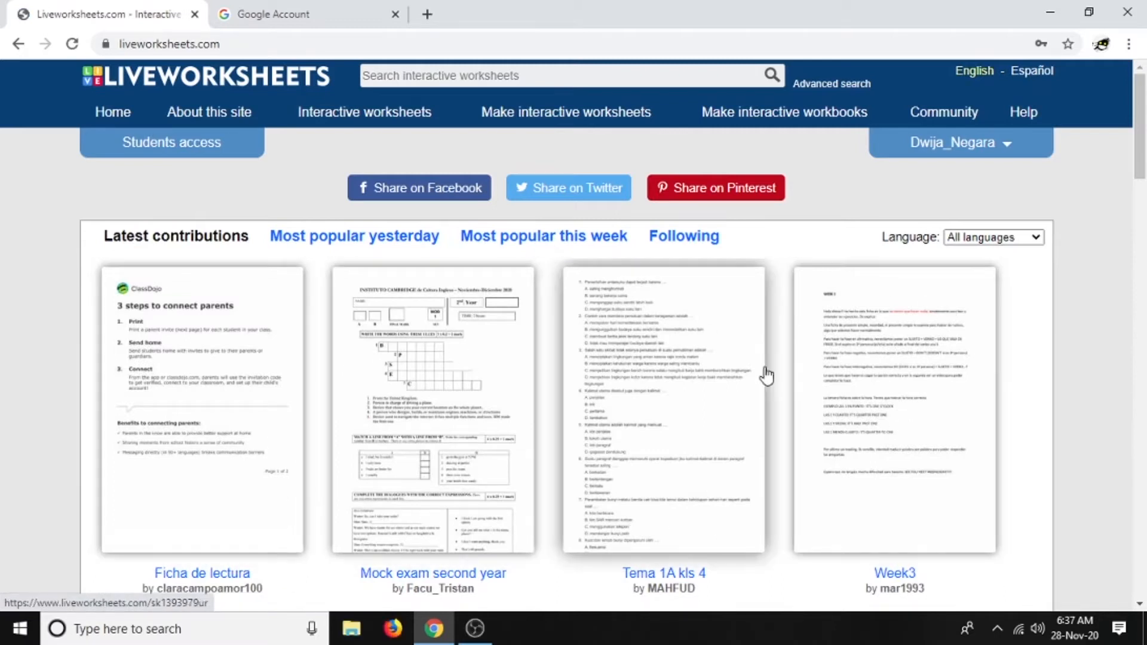
scroll(788, 389, "down", 2)
scroll(926, 376, "up", 2)
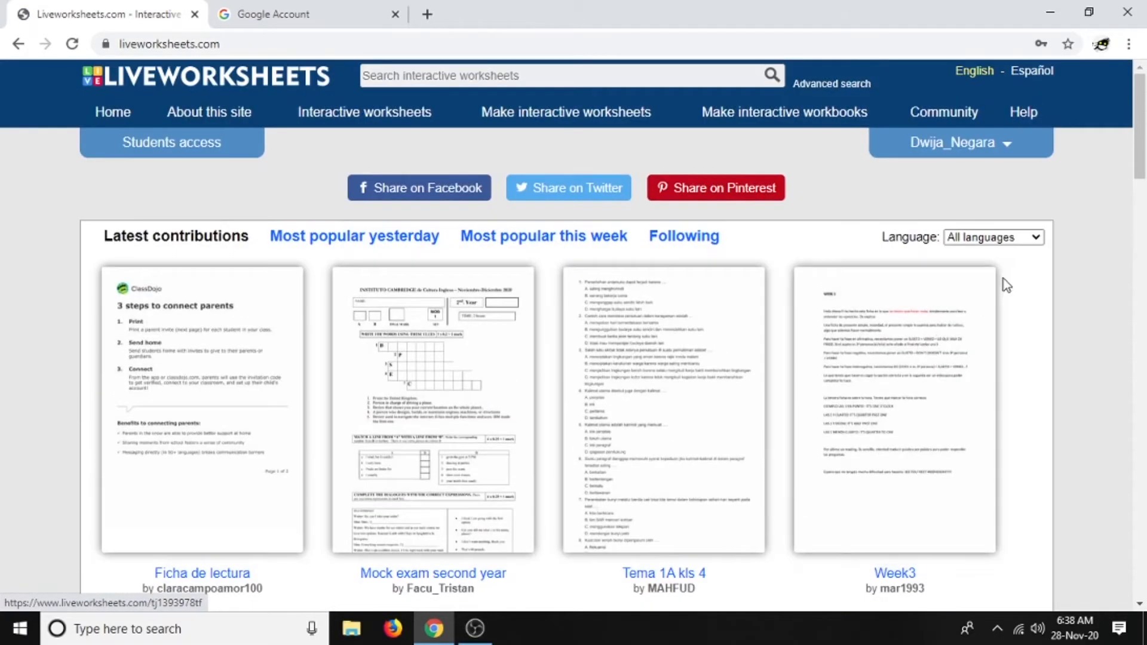
Filter the latest contributions by Indonesian and browse the worksheets shared in that language
left_click(1035, 237)
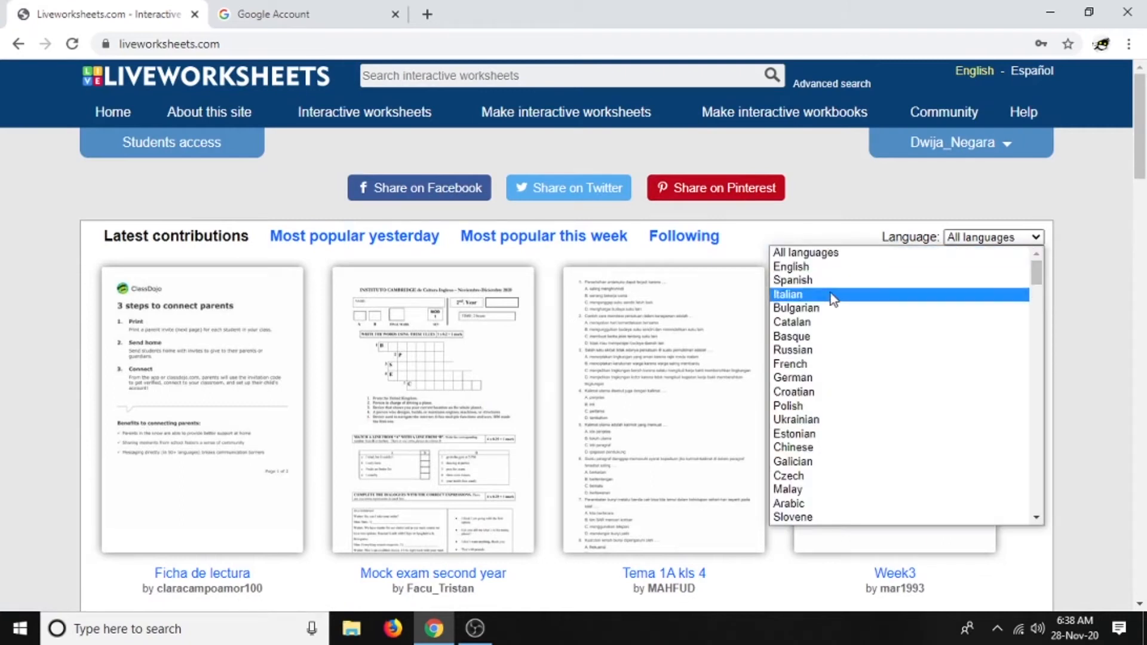
scroll(821, 454, "down", 3)
scroll(824, 463, "down", 8)
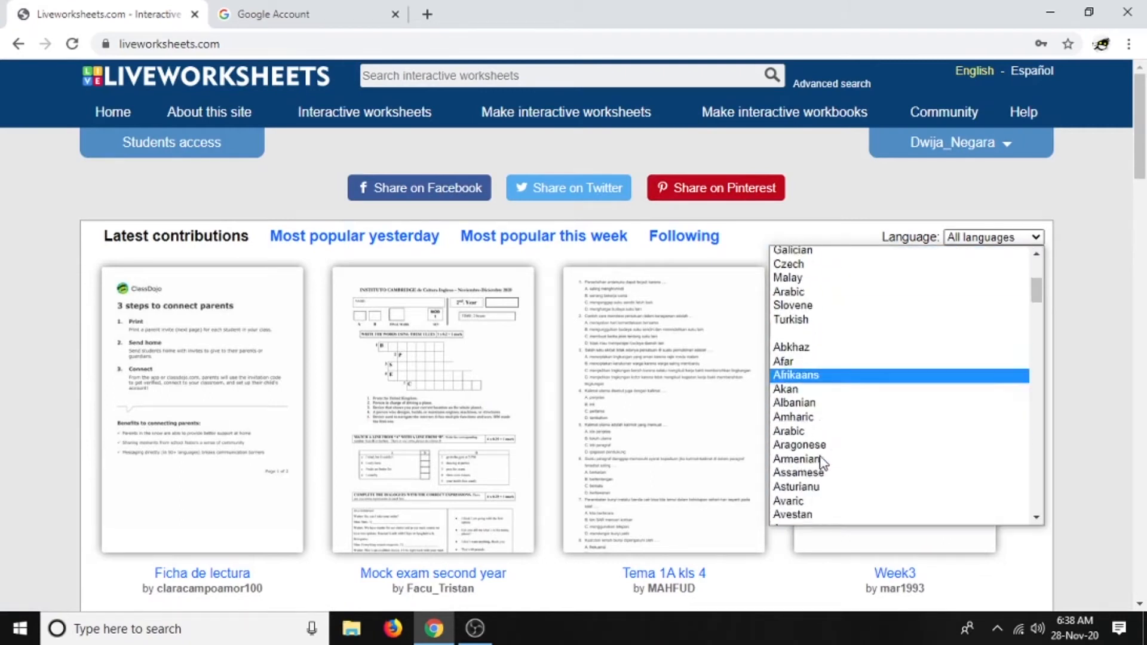
scroll(824, 463, "down", 8)
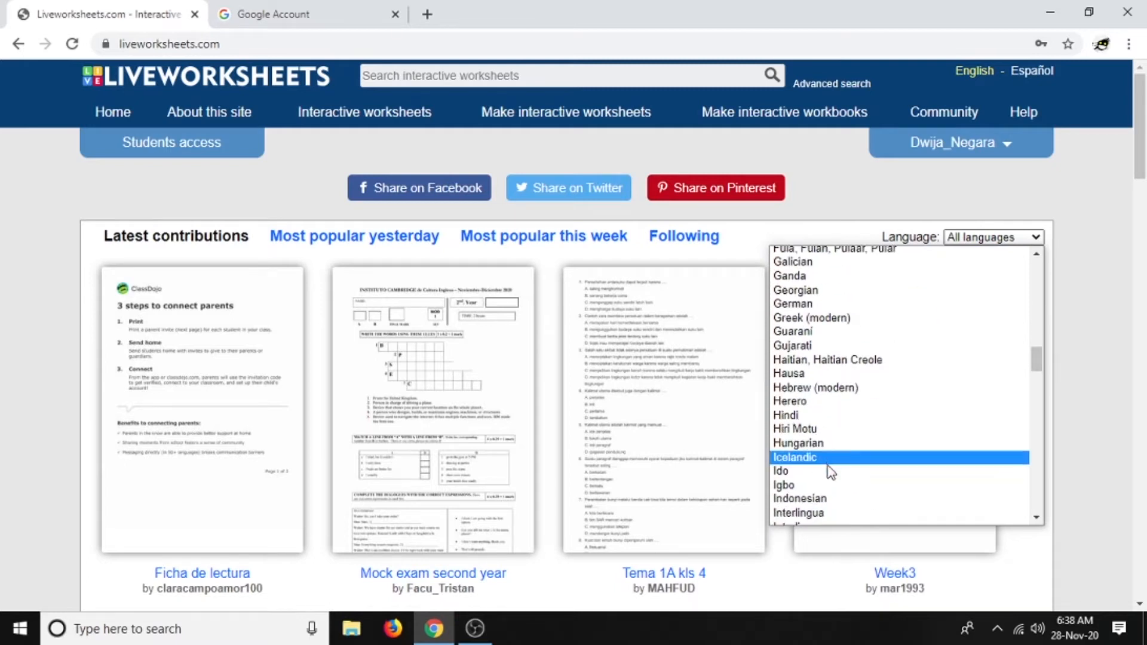
left_click(828, 499)
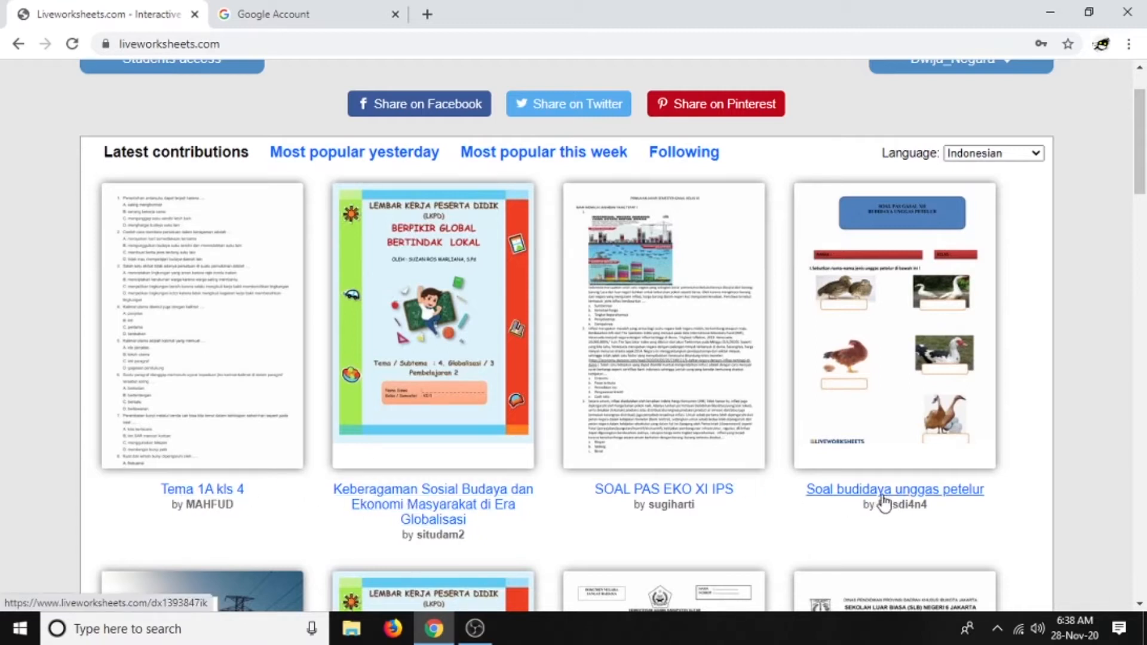
scroll(777, 502, "down", 5)
scroll(490, 489, "down", 15)
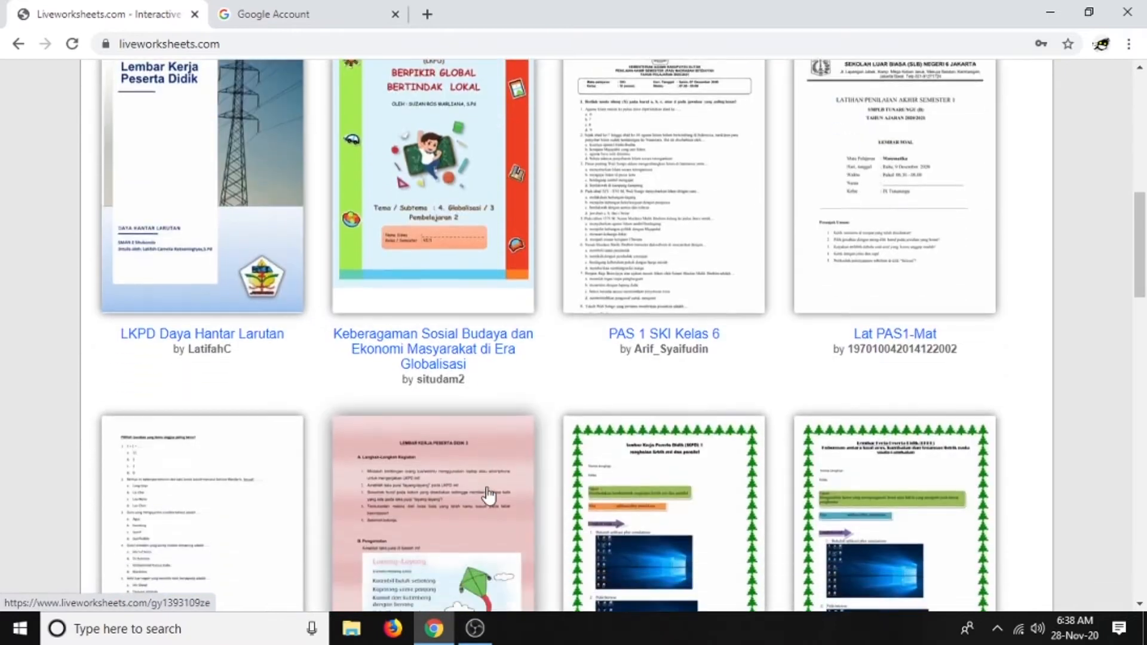
scroll(538, 478, "up", 7)
scroll(406, 464, "up", 15)
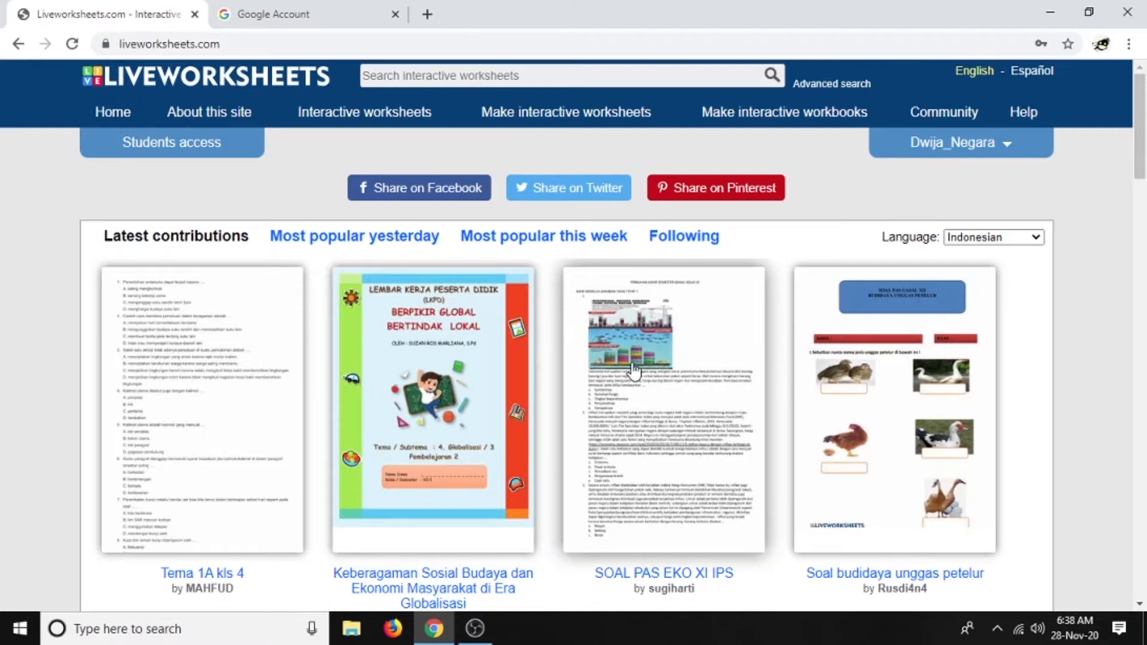
mouse_move(633, 369)
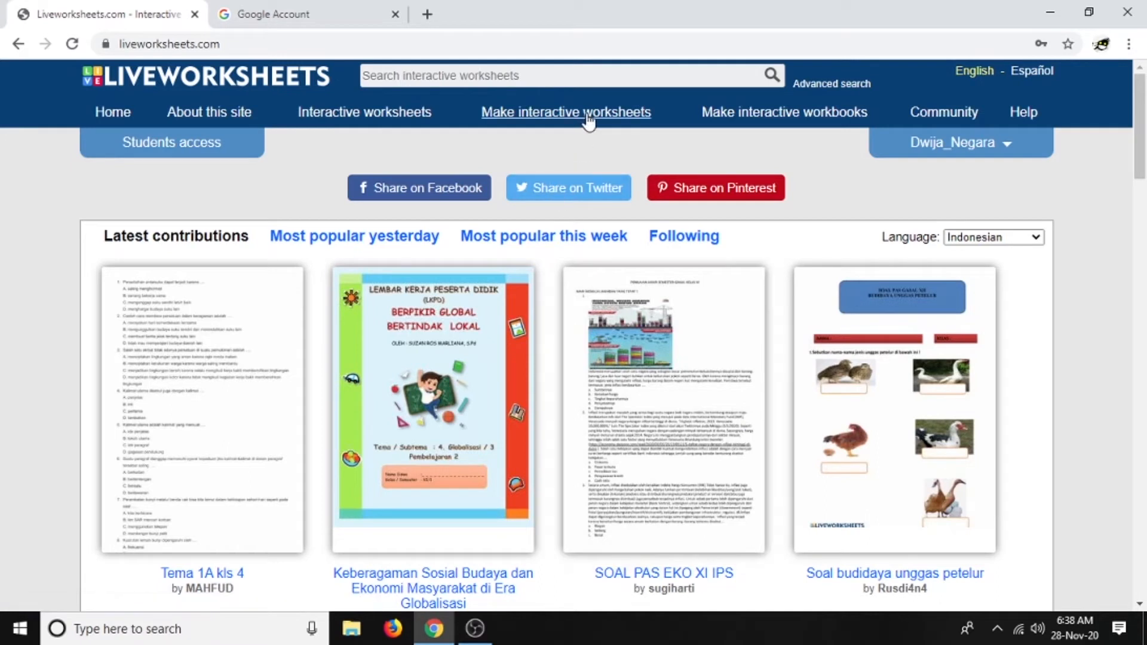
Start making an interactive worksheet and upload CARA MEMBUAT BEBERAPA TIPE SOAL LIVEWORKSHEET.pdf from Local Disk (G:)
mouse_move(588, 120)
left_click(577, 219)
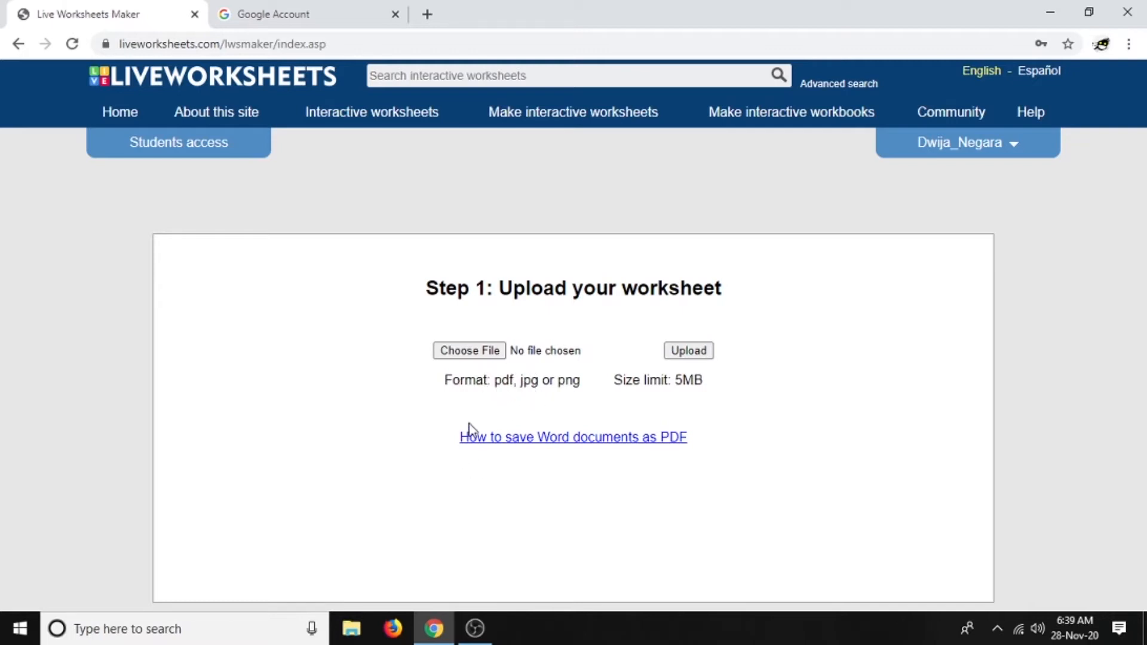
left_click(470, 351)
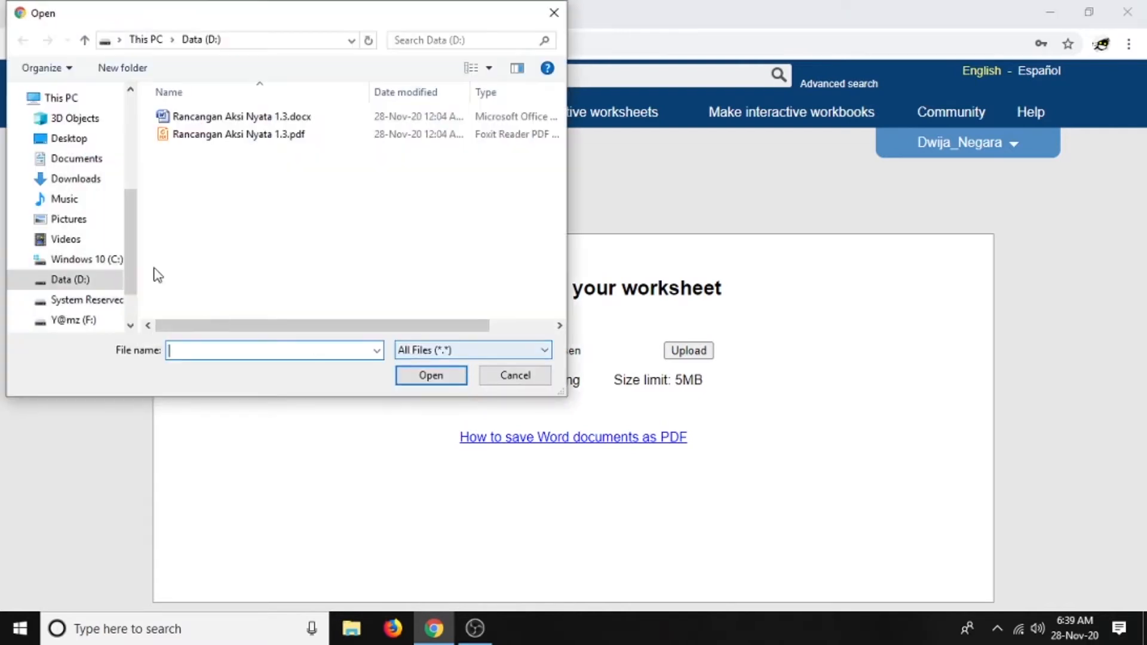
scroll(85, 289, "down", 1)
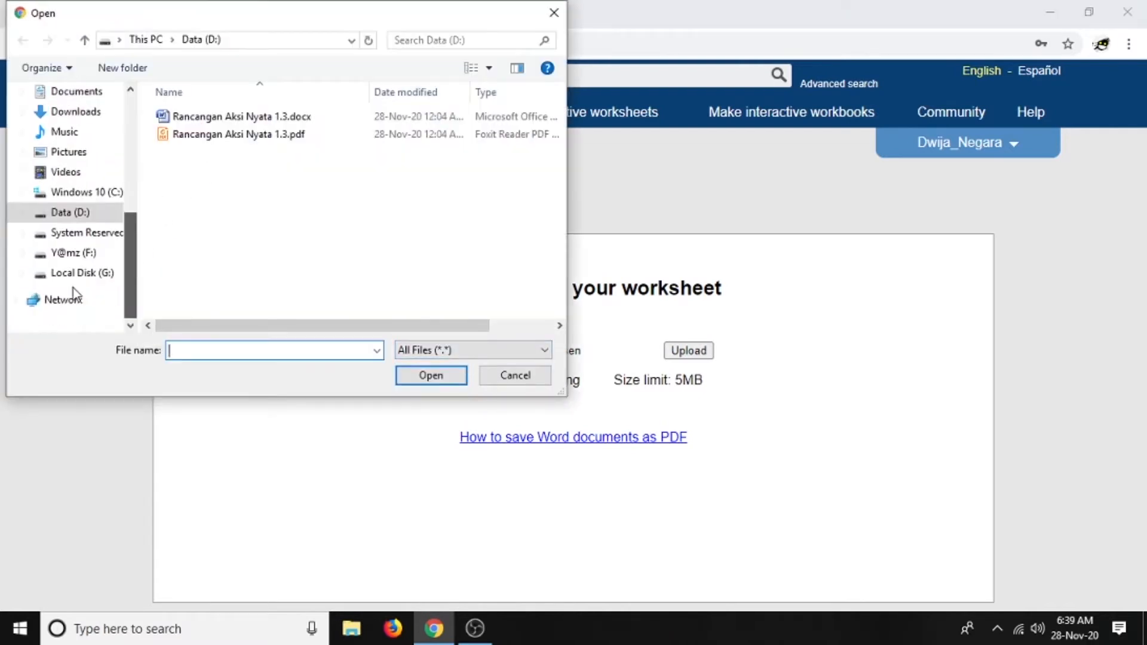
left_click(78, 274)
left_click(235, 135)
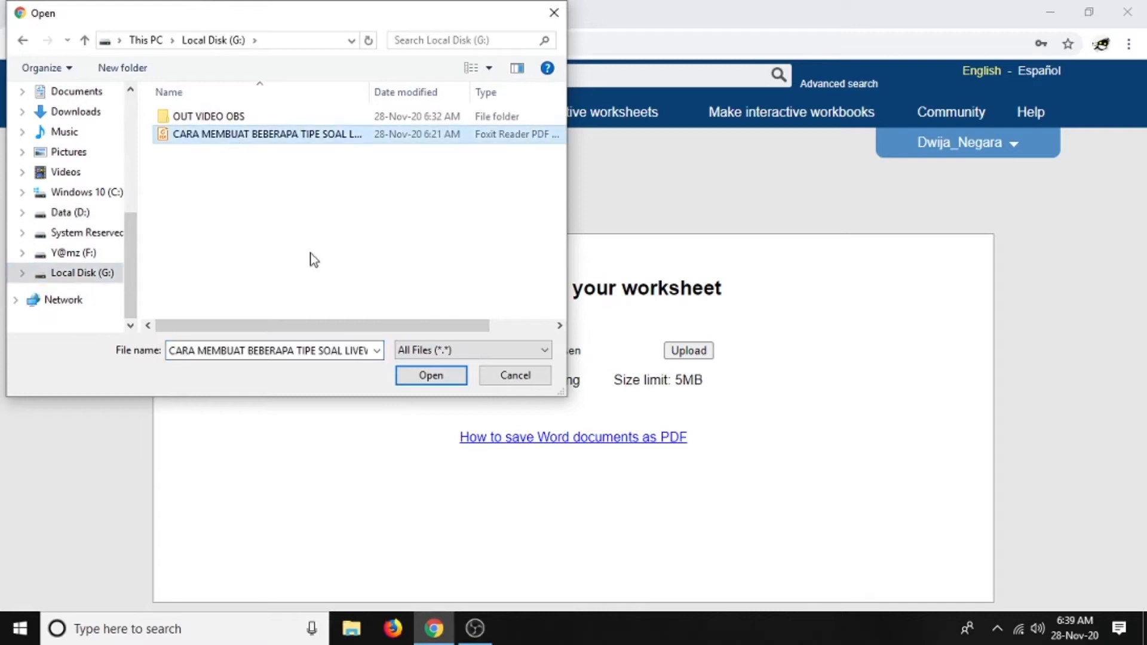
left_click(423, 381)
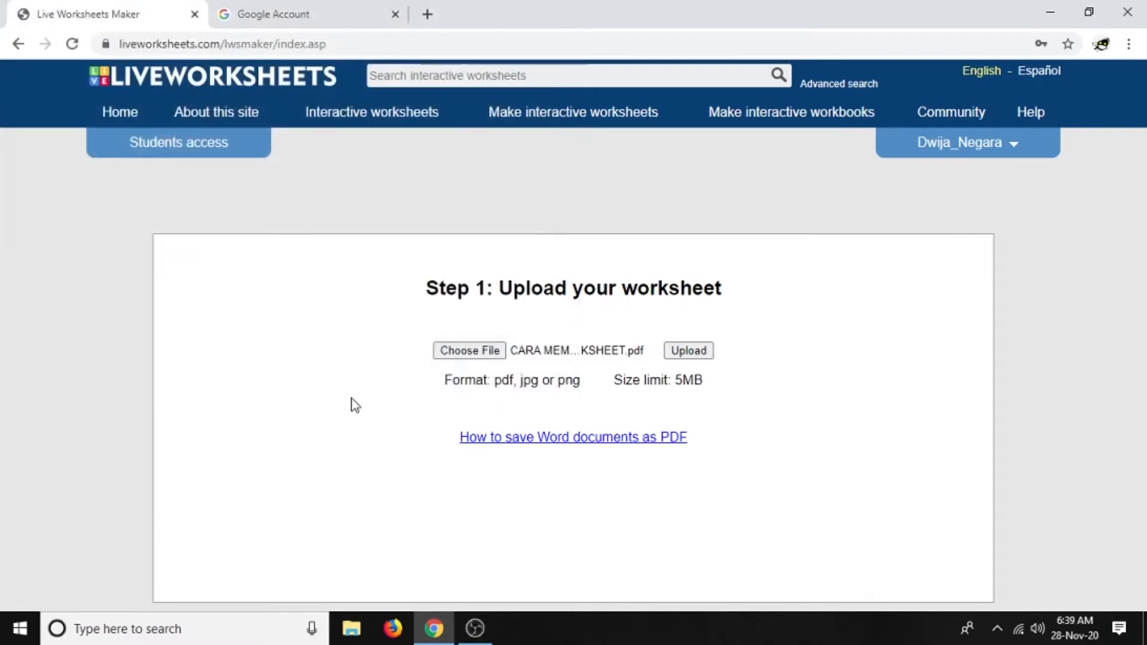
left_click(685, 352)
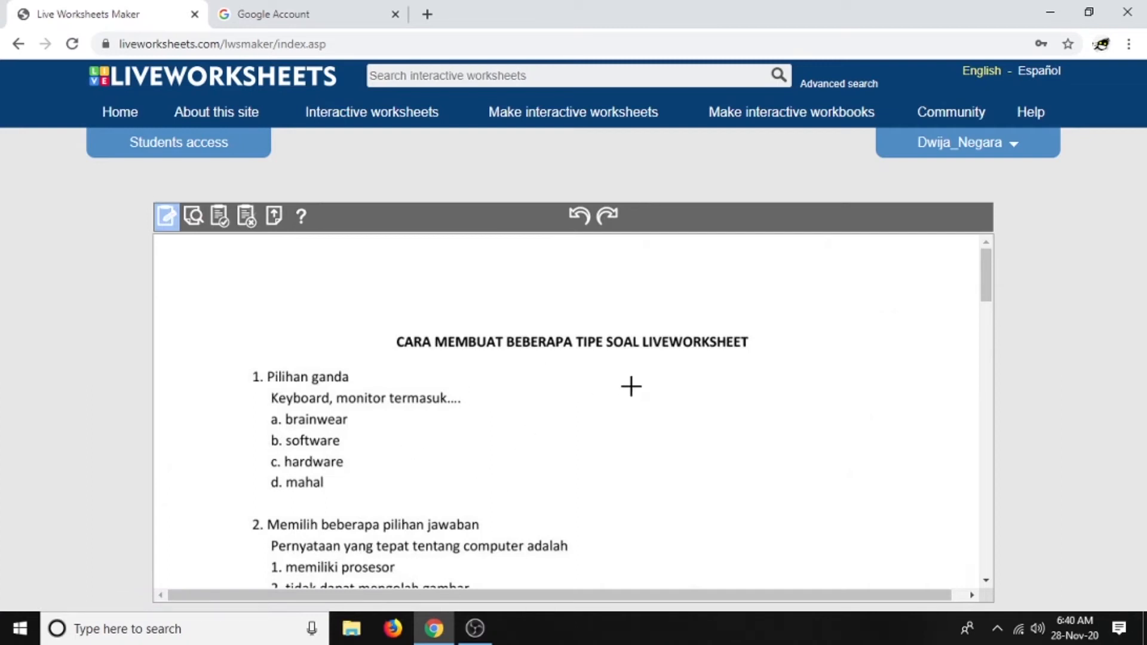
Review the uploaded worksheet's question types, from Pilihan ganda through the empty video frame, and return to the beginning
left_click_drag(985, 290, 990, 299)
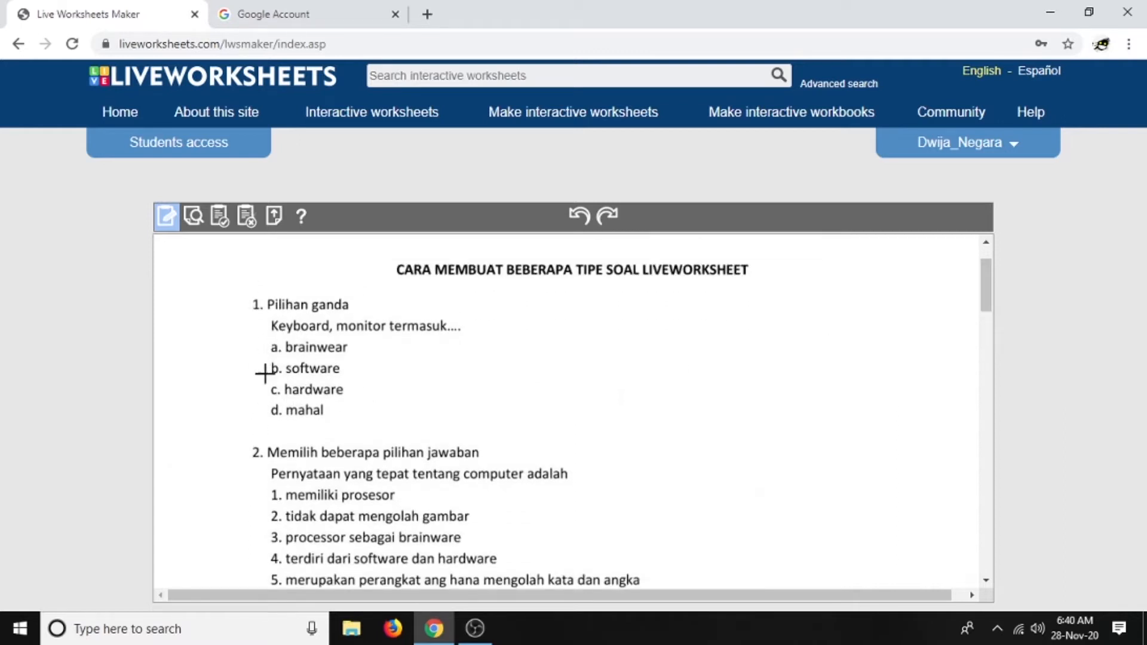
left_click_drag(988, 269, 992, 321)
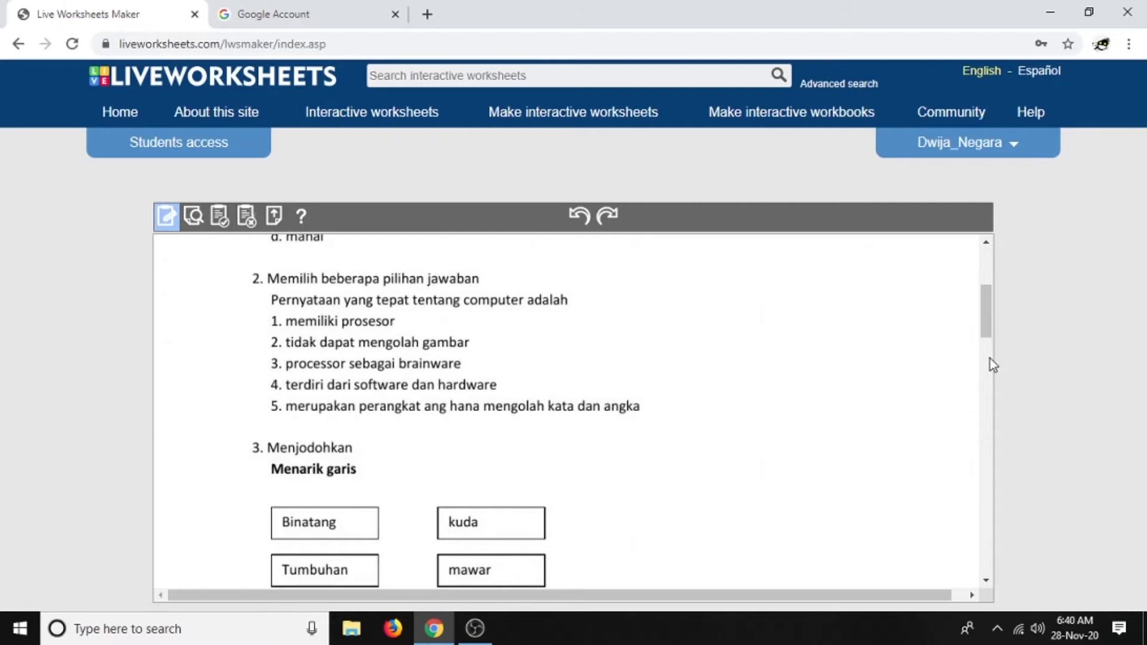
left_click_drag(989, 321, 989, 338)
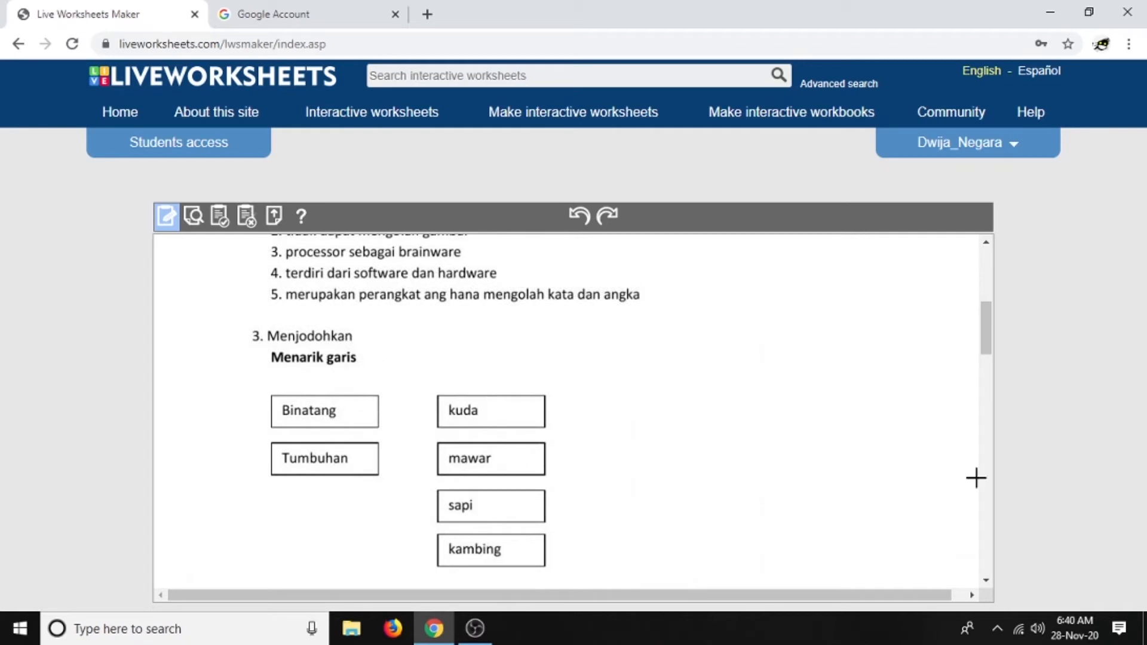
left_click_drag(989, 332, 986, 379)
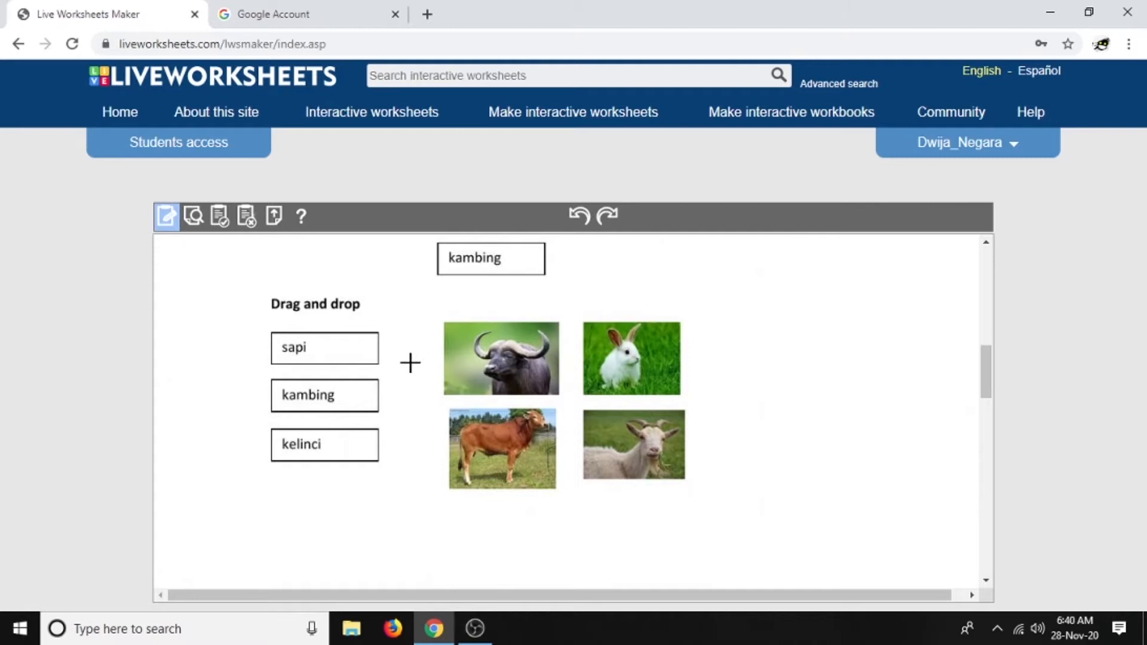
left_click_drag(991, 367, 993, 440)
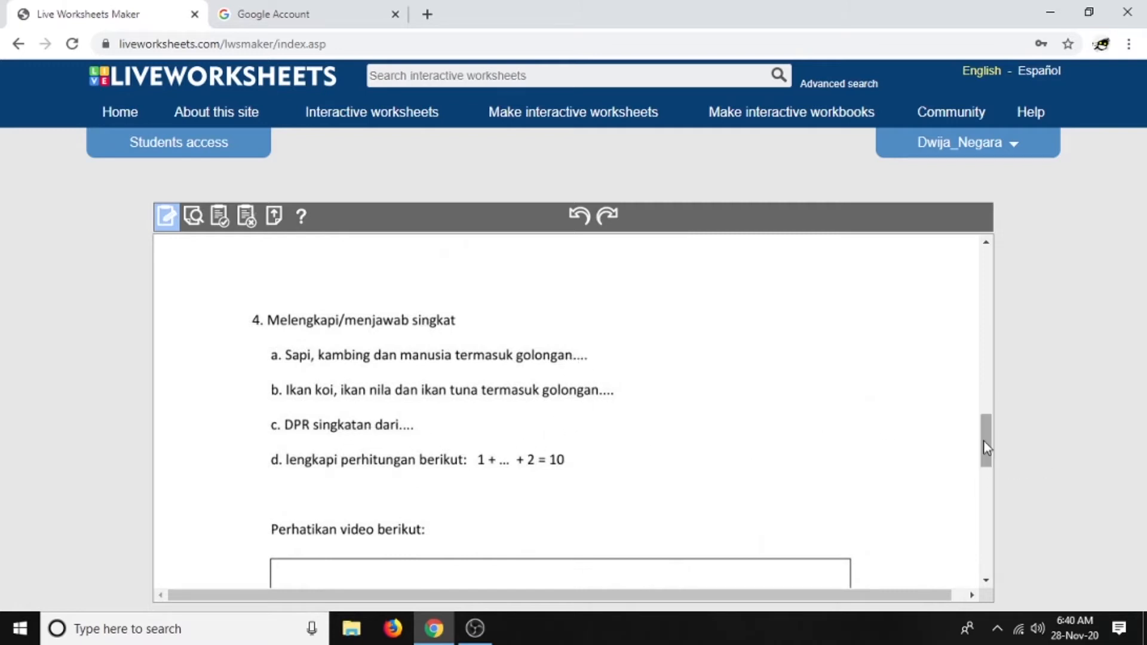
left_click_drag(986, 443, 989, 484)
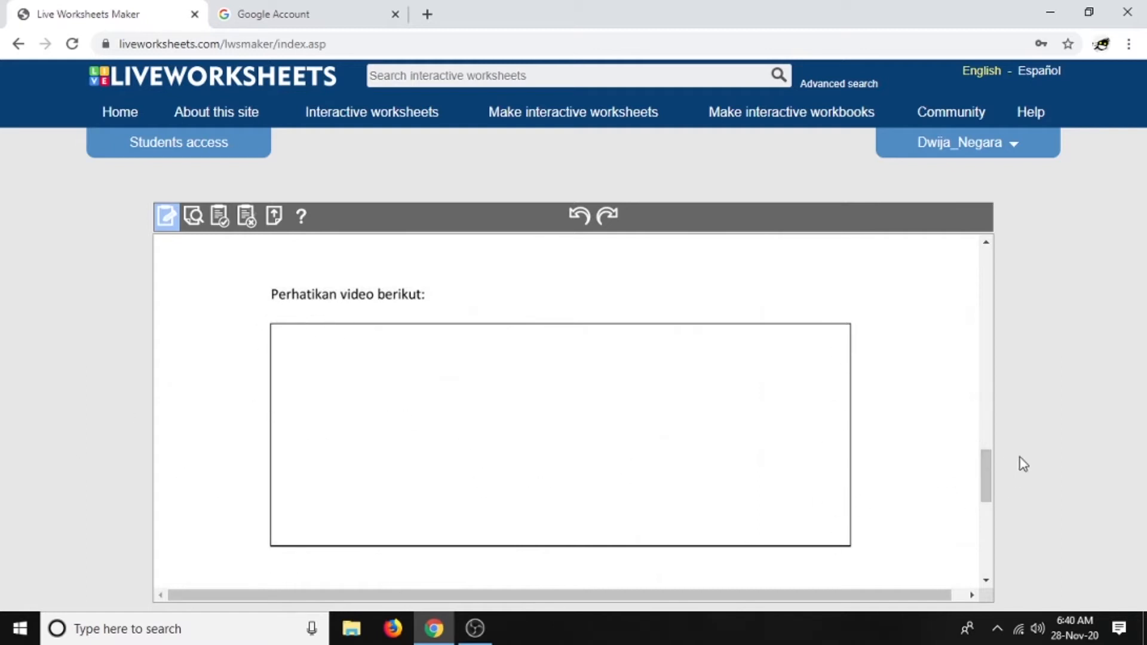
left_click_drag(989, 485, 983, 263)
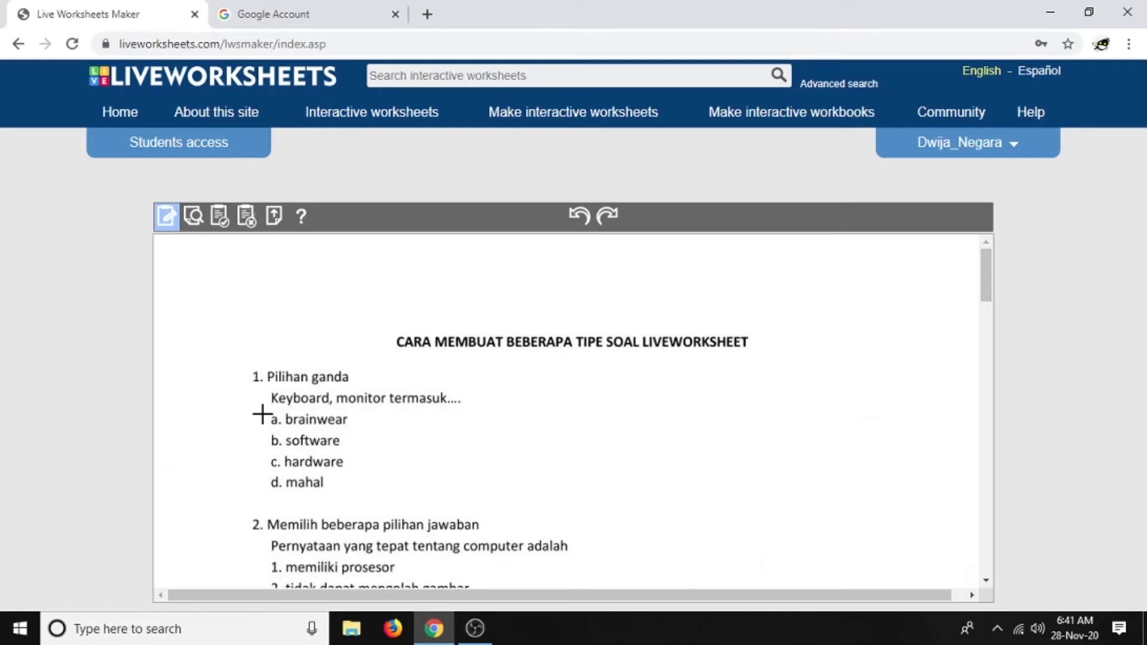
Draw answer boxes over the option letters a, b, c and d of the Pilihan ganda question
left_click_drag(264, 409, 287, 430)
left_click_drag(266, 435, 285, 451)
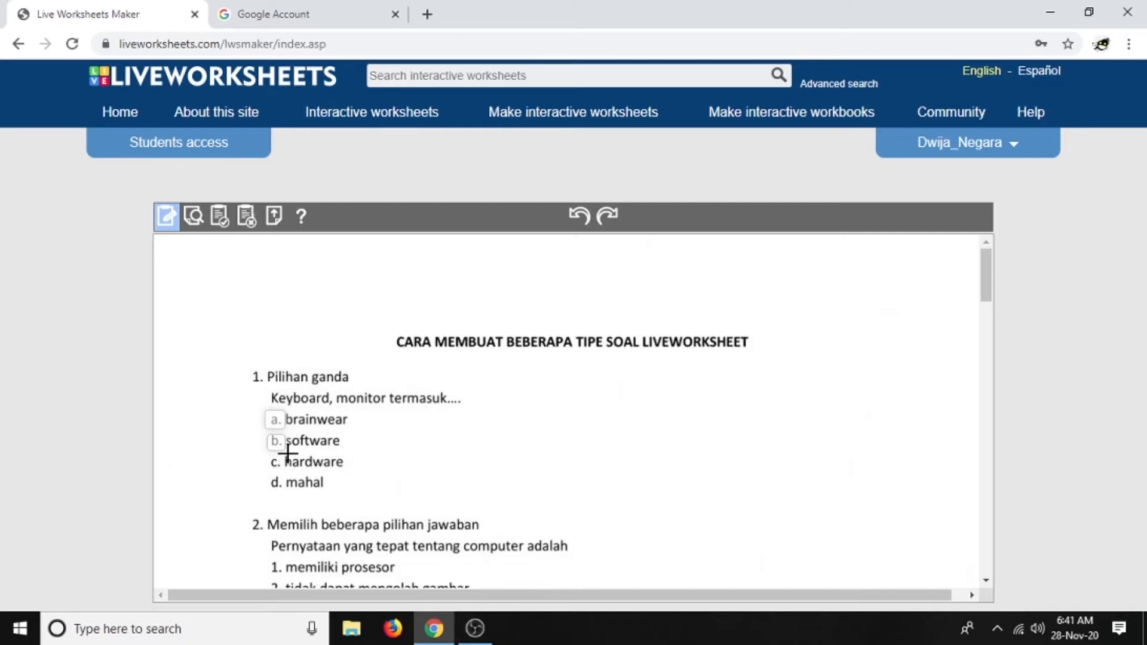
left_click_drag(265, 457, 286, 486)
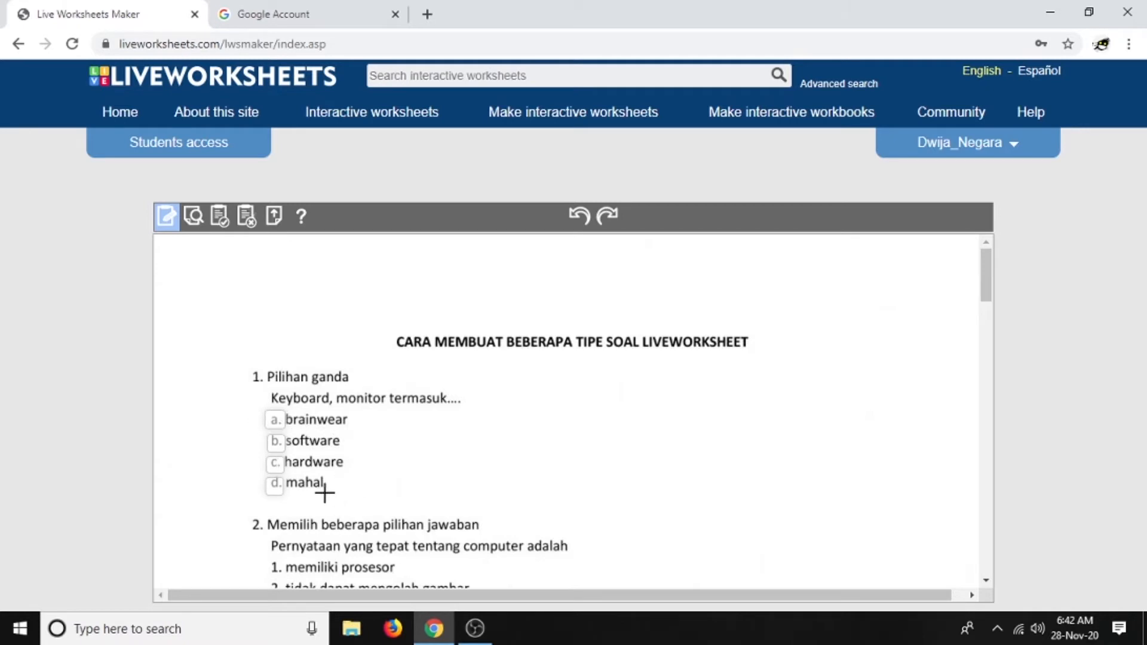
Enter select:yes in the hardware answer box of question 1 and select:no in the brainwear, software and mahal boxes
left_click(279, 421)
type("sel")
left_click(275, 442)
type("lect:no")
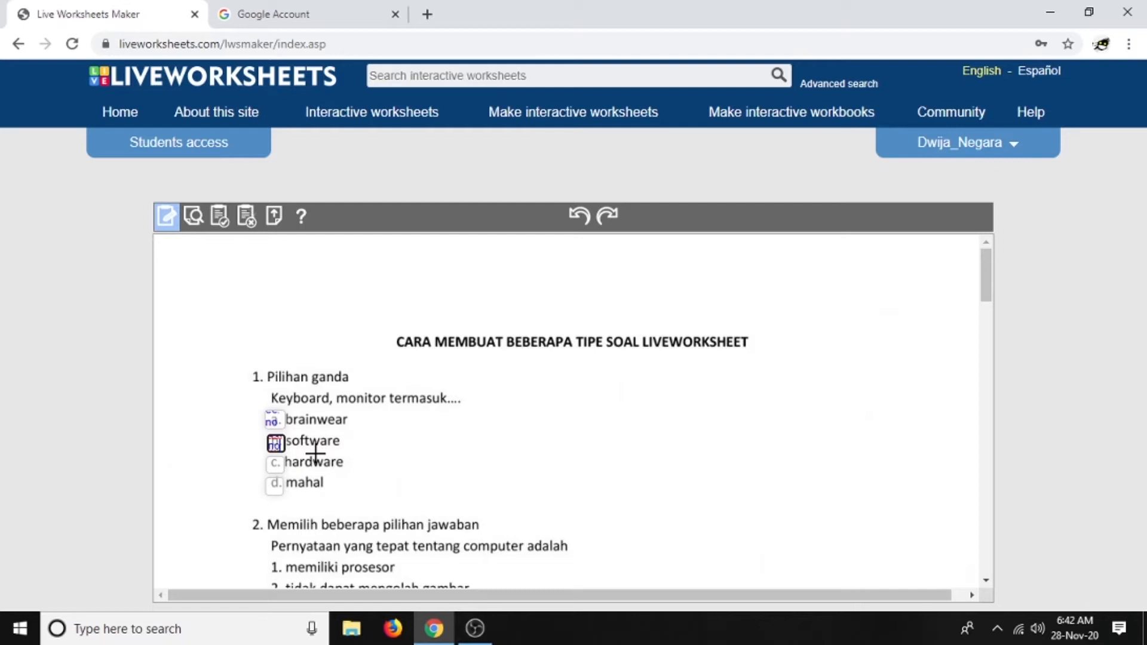
left_click(274, 465)
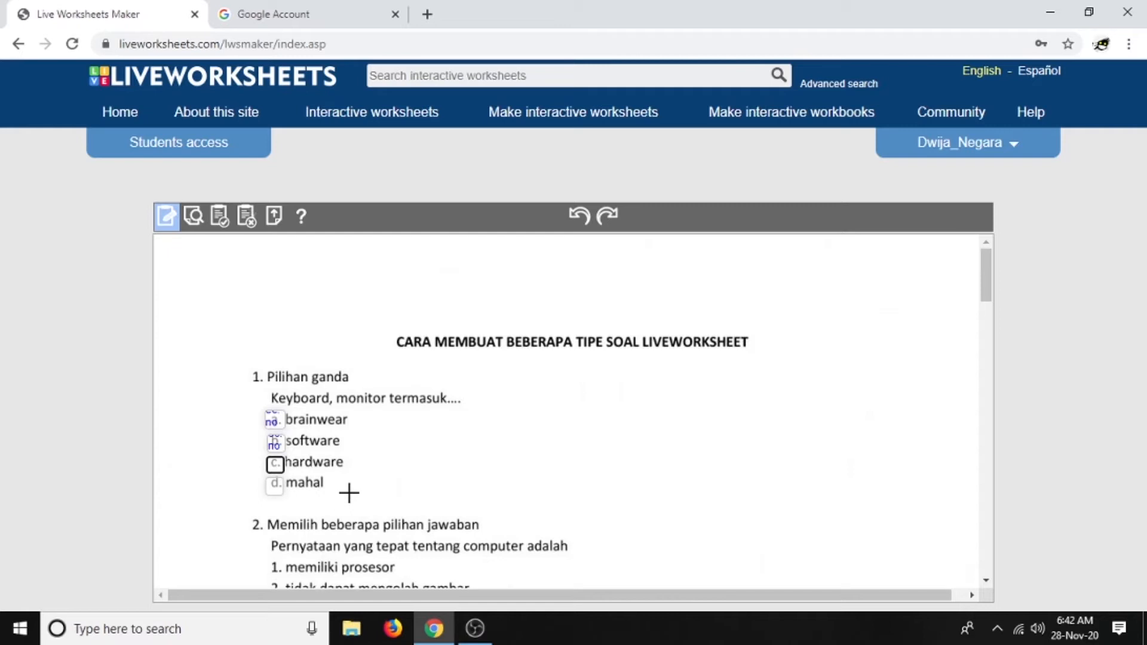
type("select:yes")
left_click(277, 484)
type("no")
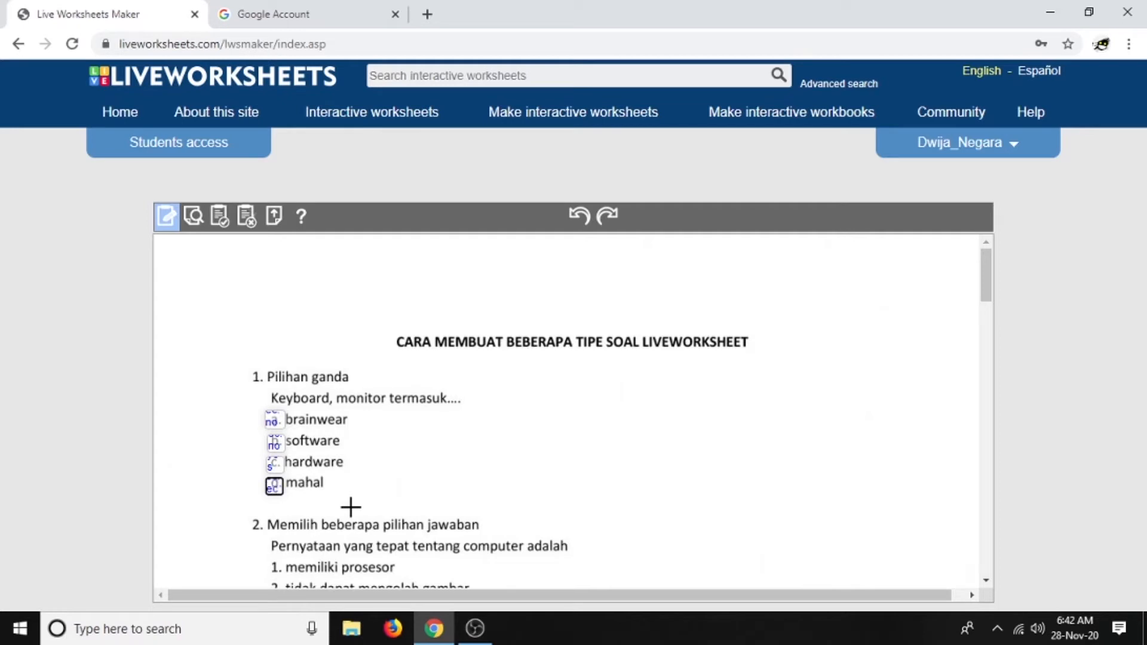
type(":no")
Draw a separate answer box around each of the five statements in question 2, Memilih beberapa pilihan jawaban
scroll(412, 518, "down", 3)
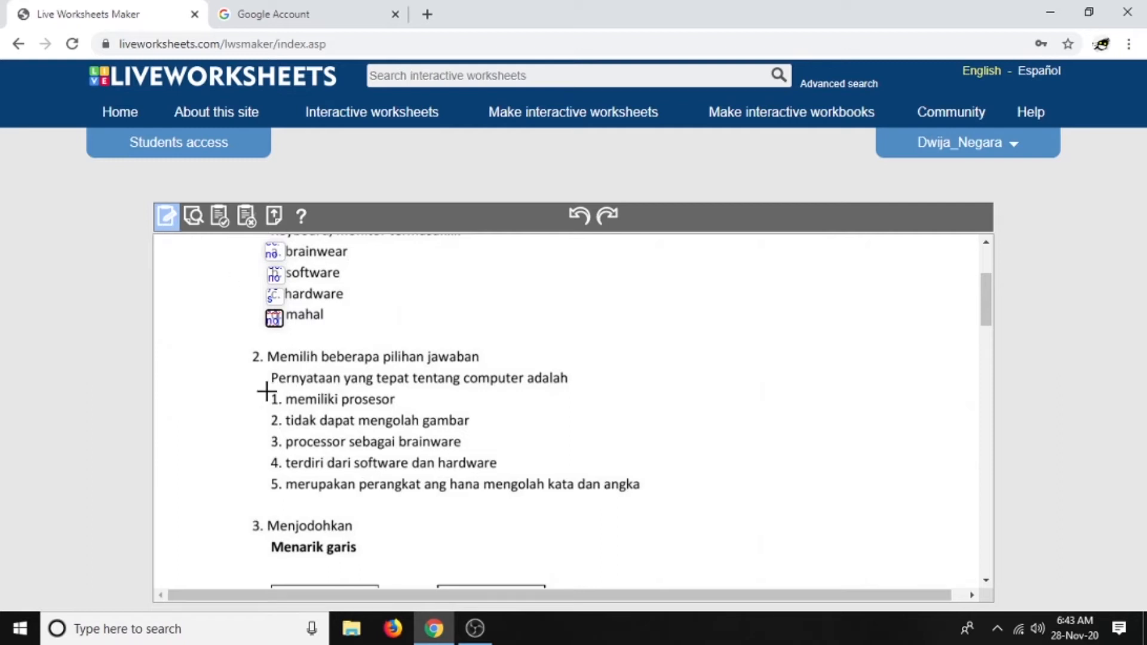
left_click_drag(264, 391, 419, 412)
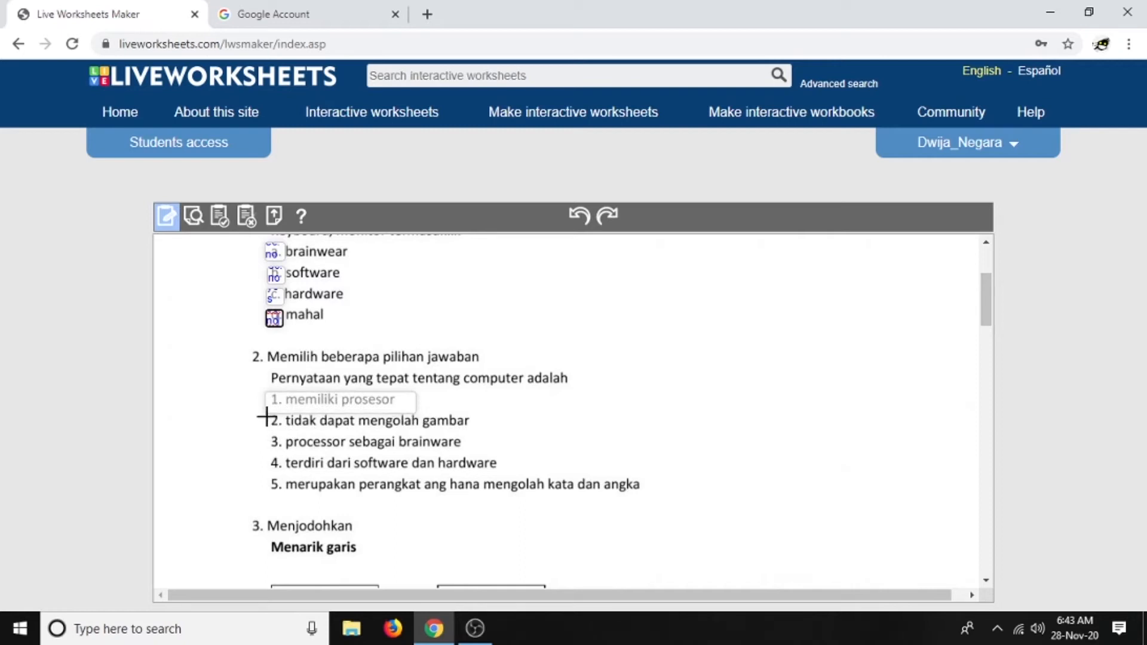
left_click_drag(266, 416, 485, 431)
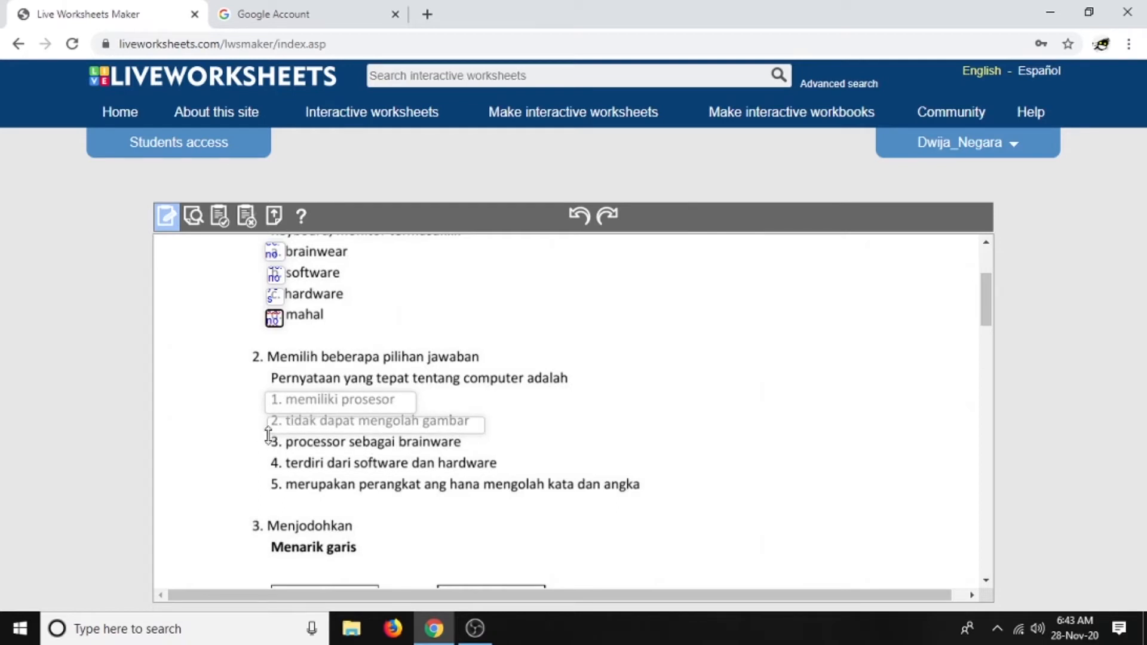
left_click_drag(269, 438, 481, 456)
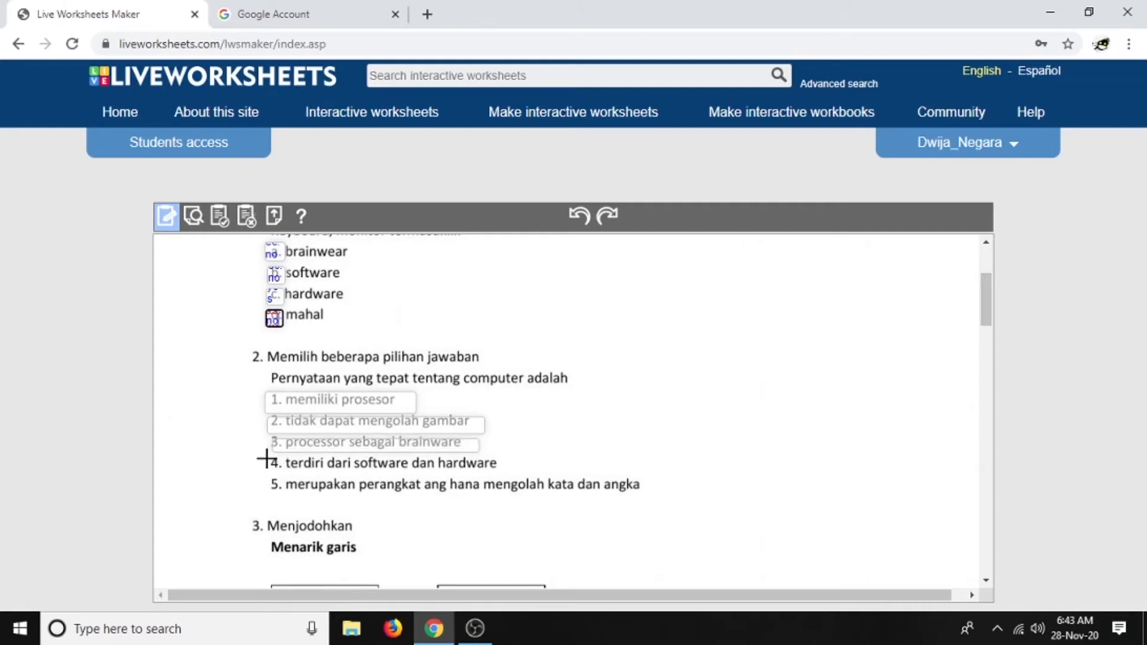
left_click_drag(317, 458, 517, 477)
left_click_drag(267, 476, 654, 500)
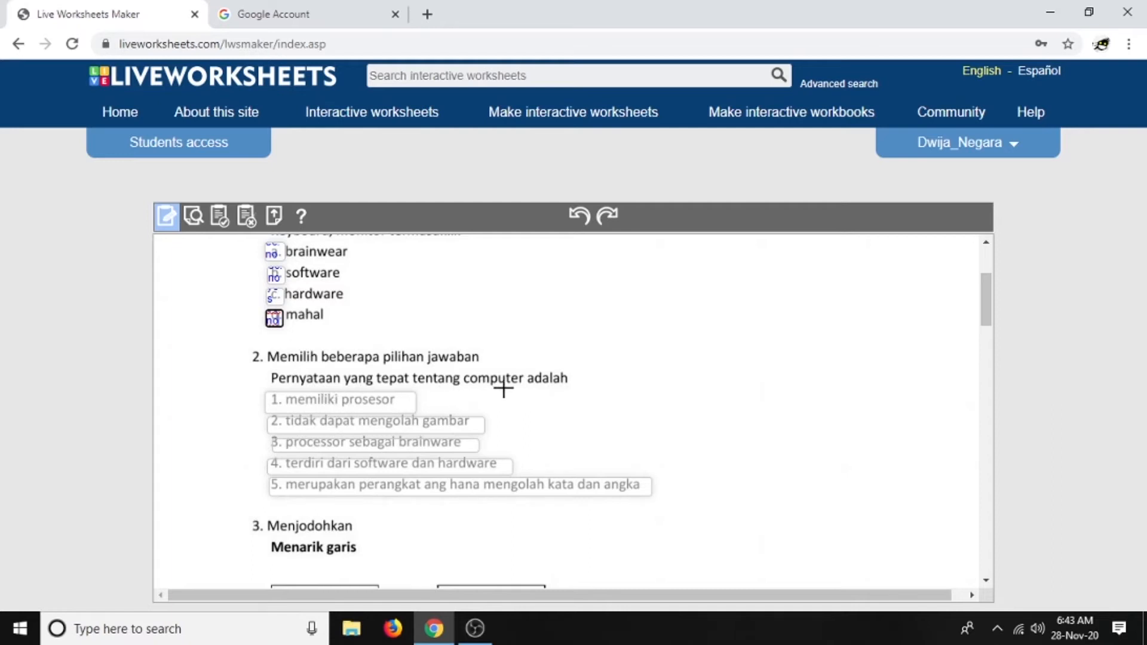
Enter select:yes in the box of statement 1 and select:no in the box of statement 2 of question 2
left_click(329, 401)
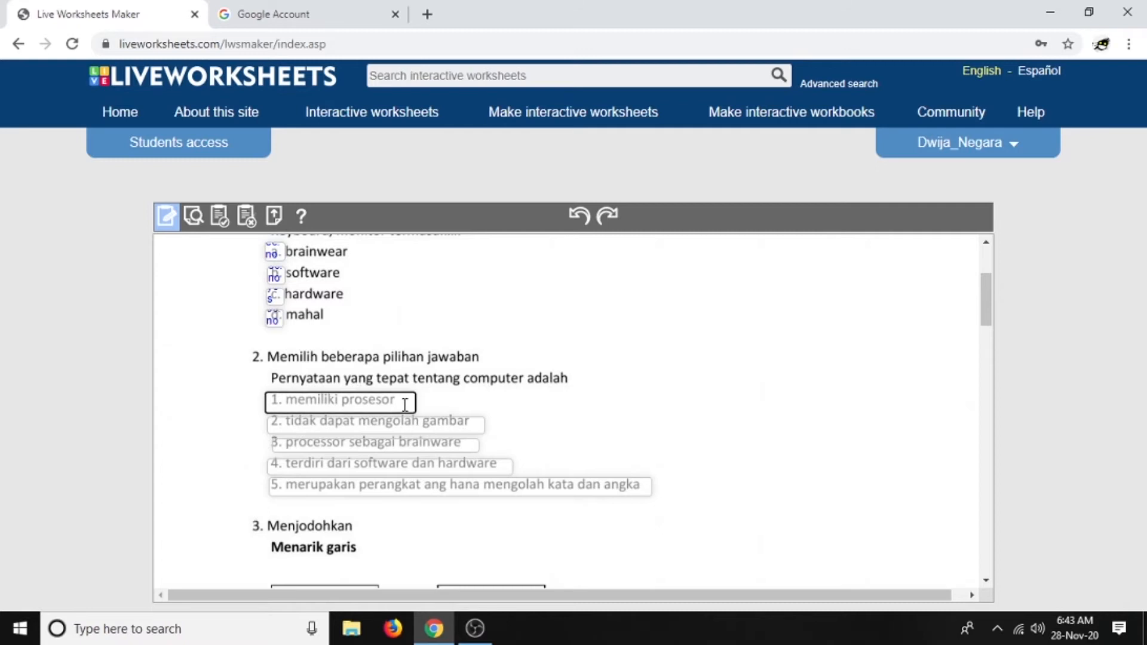
type("select:yes")
left_click(299, 426)
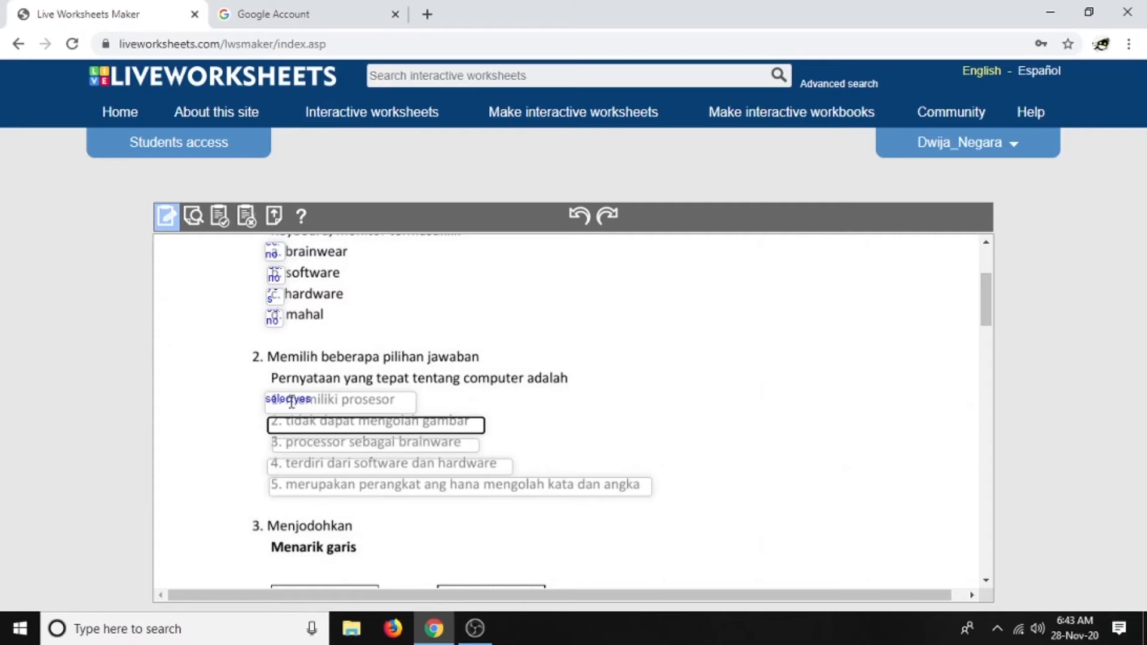
left_click(292, 401)
type("t")
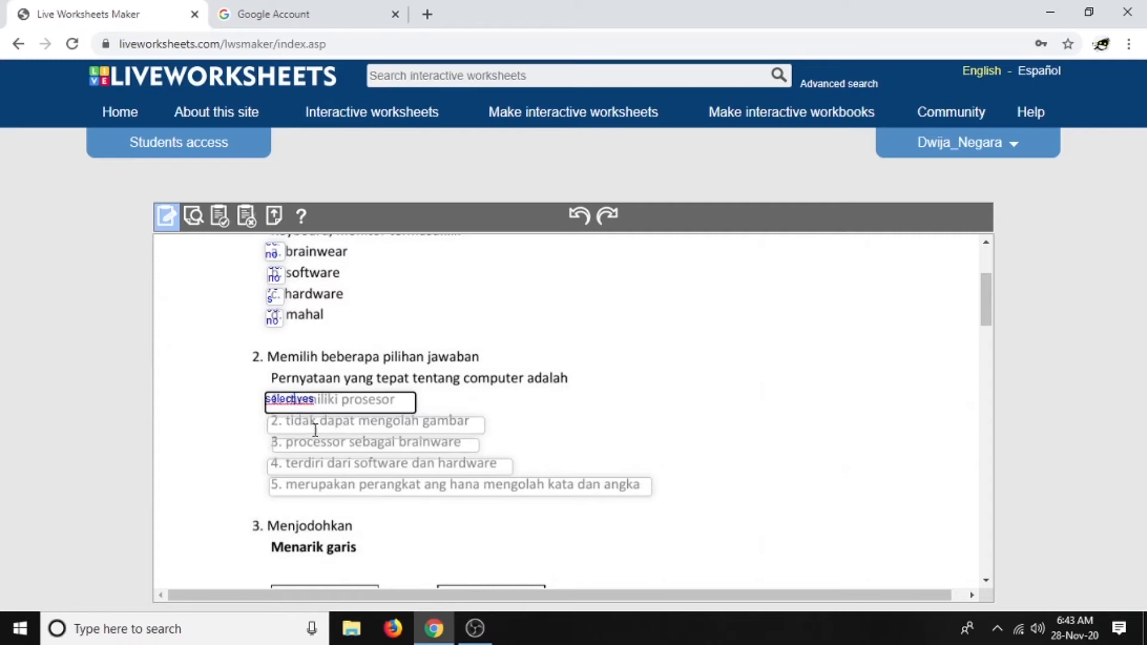
left_click(306, 428)
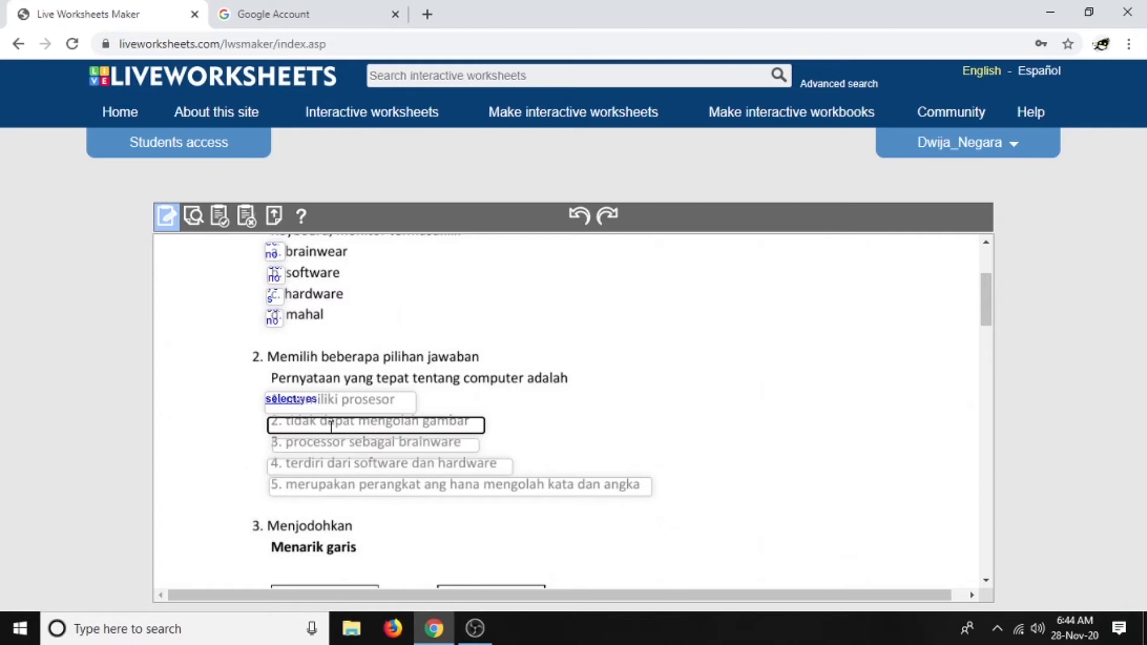
type("select:no")
Enter select:yes for statements 3 and 4 and select:no for statement 5 of question 2
left_click(410, 445)
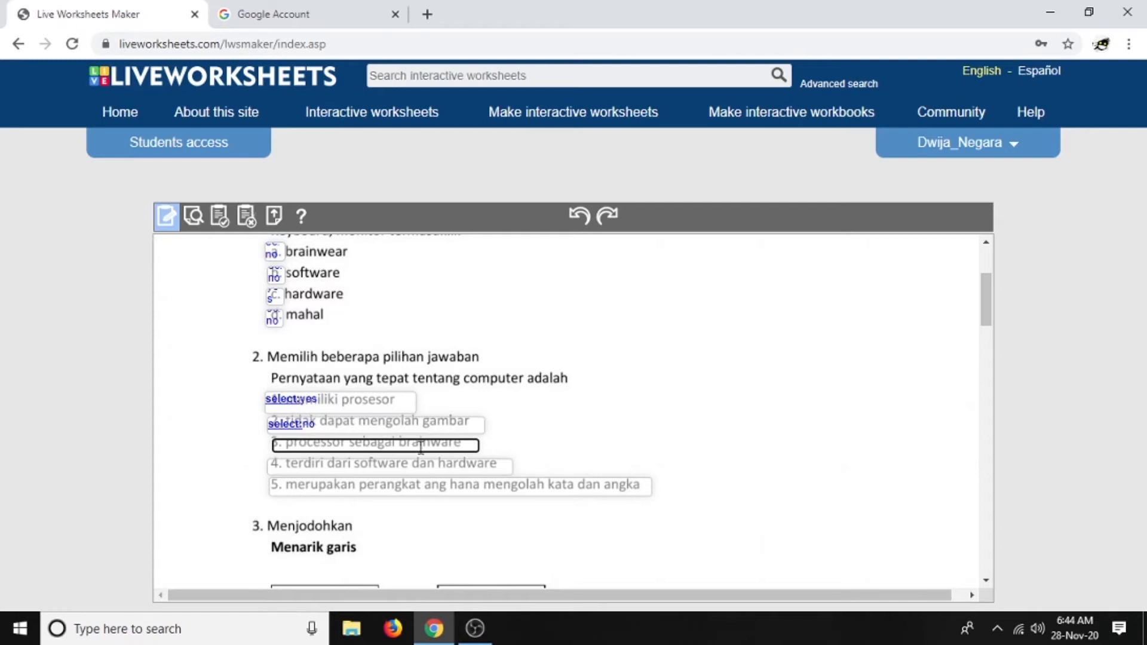
type("Select:yes")
left_click(365, 467)
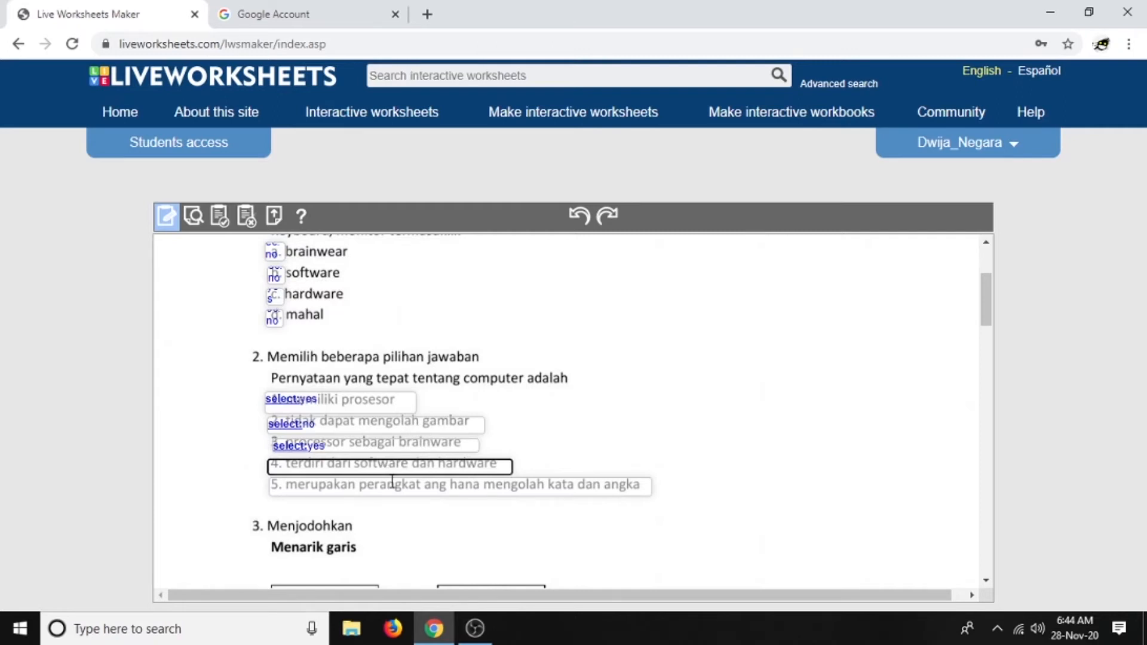
type("select:yes")
left_click(373, 489)
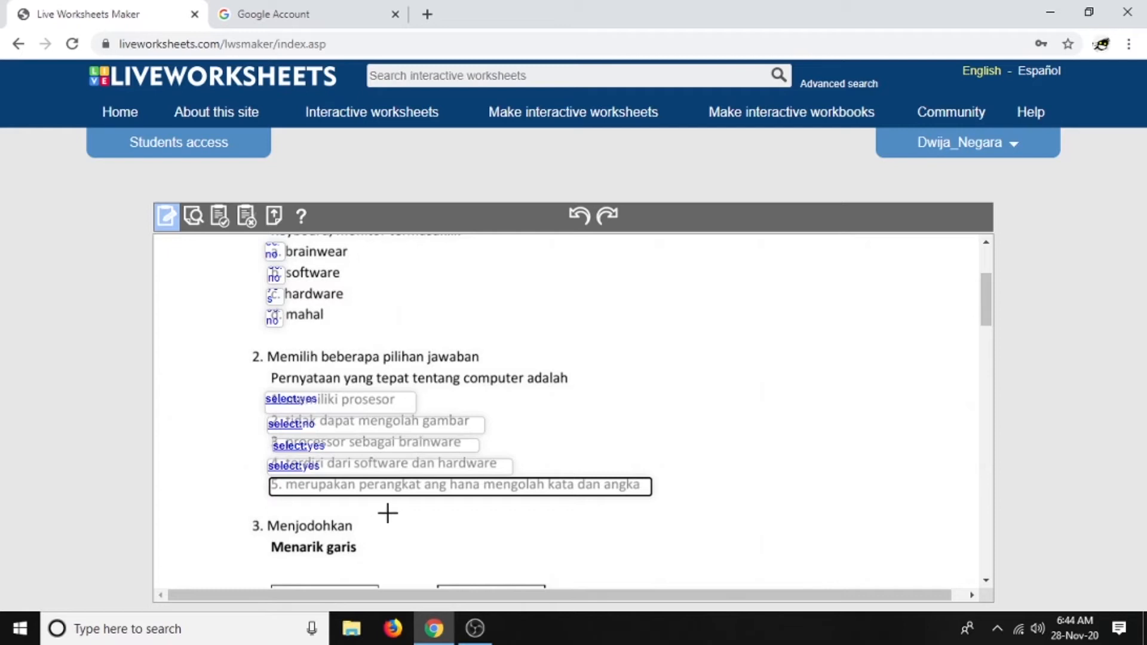
type("select:no")
left_click(463, 427)
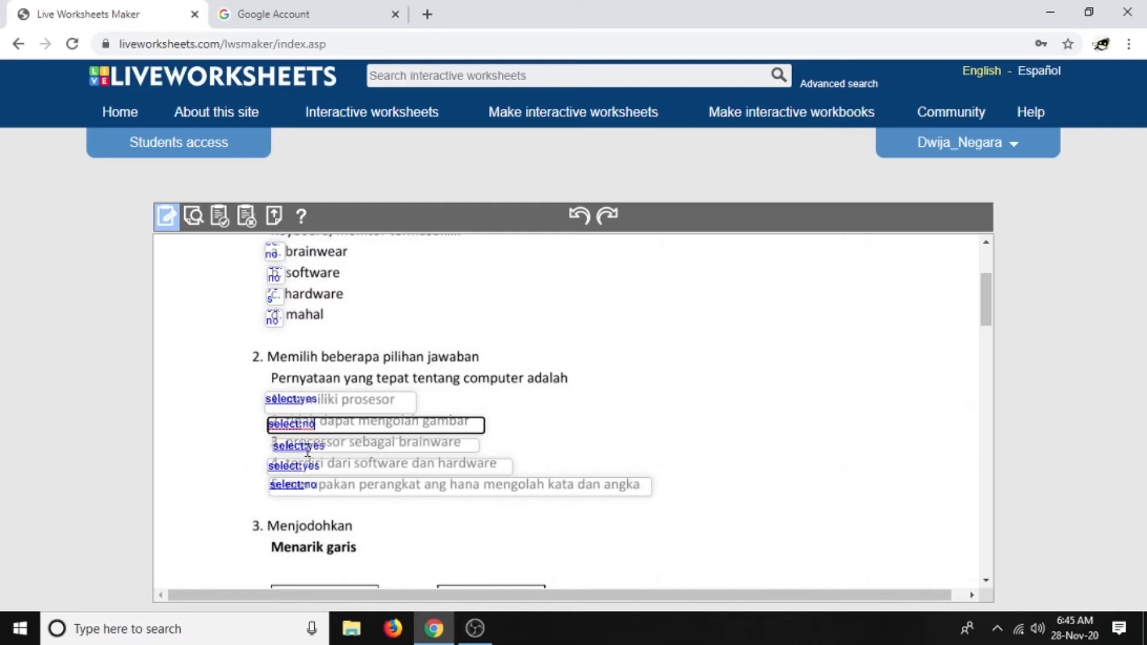
Correct the select:no codes in the brainwear and software answer boxes of question 1
left_click(273, 253)
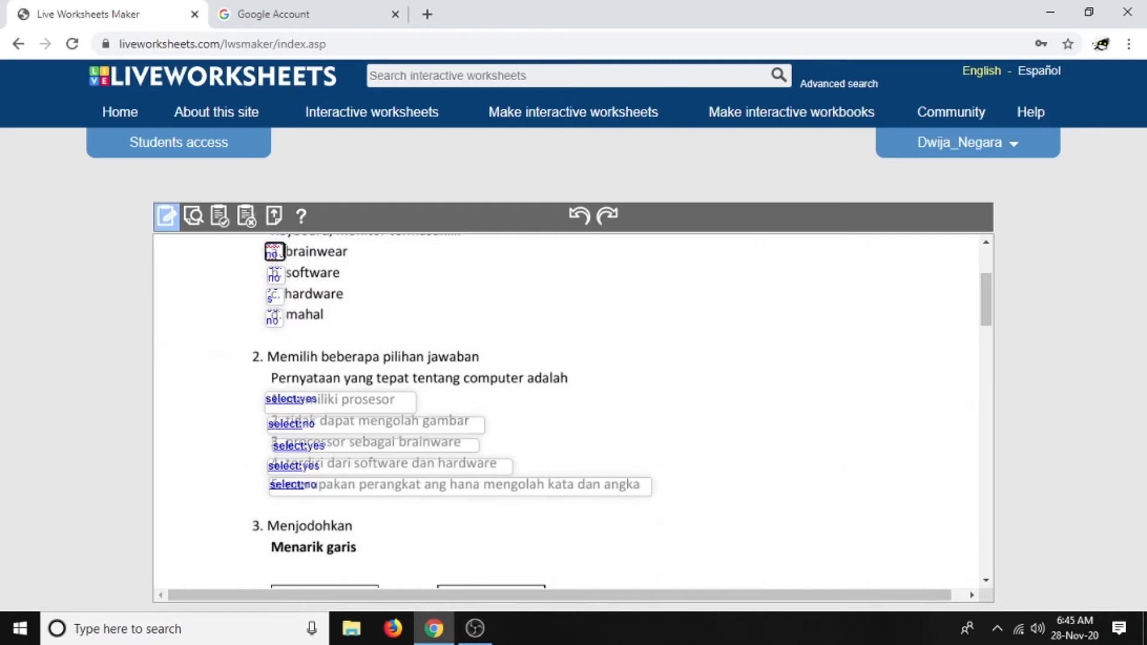
key("BackSpace")
key("BackSpace")
type("yesl")
left_click(274, 276)
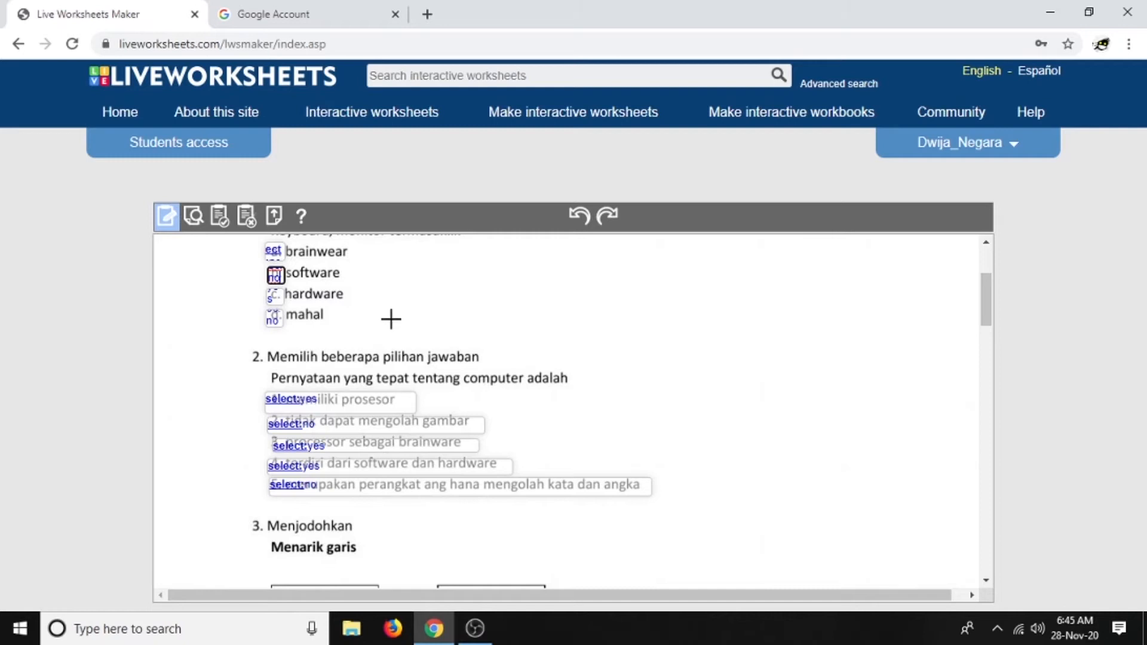
key("BackSpace")
key("BackSpace")
type("no")
Correct the codes of question 1 to select:yes in the hardware box and select:no in the mahal box
left_click(276, 295)
double_click(281, 295)
type("yes")
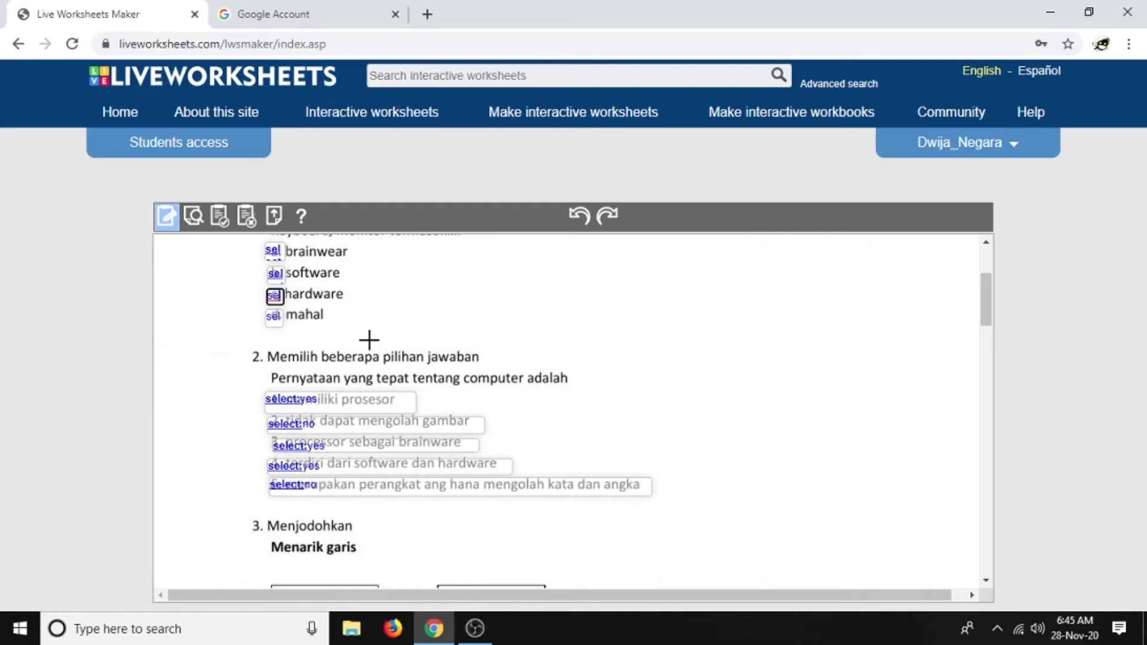
type("ect")
type("ye")
left_click(273, 317)
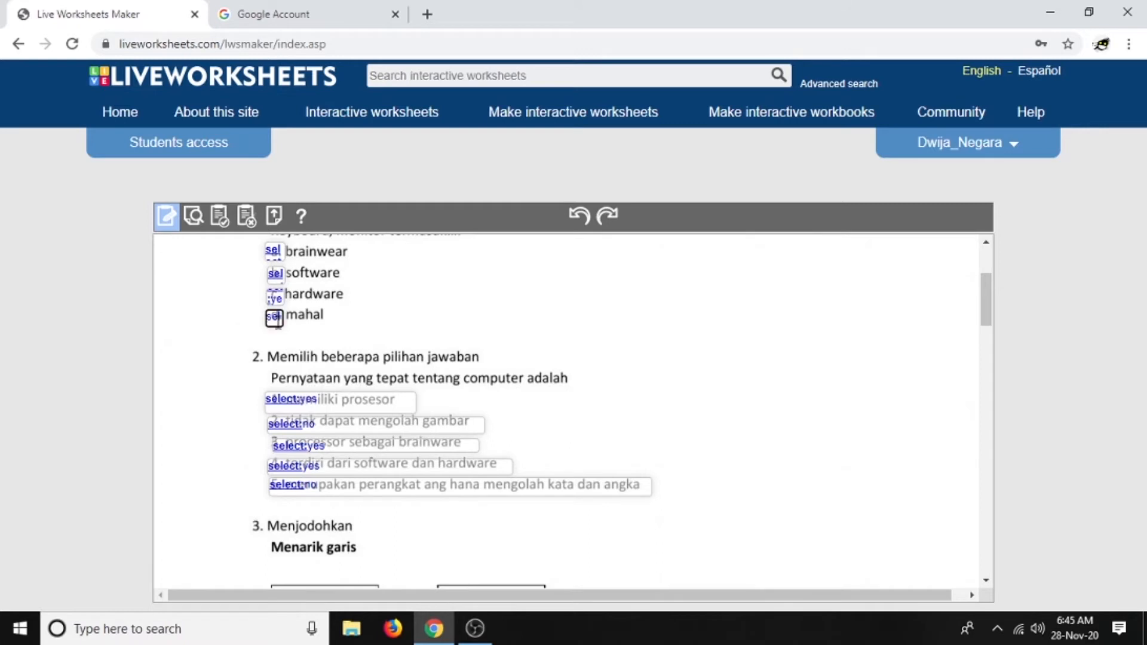
key("Left")
type("selec")
key("Up")
key("Down")
left_click(275, 296)
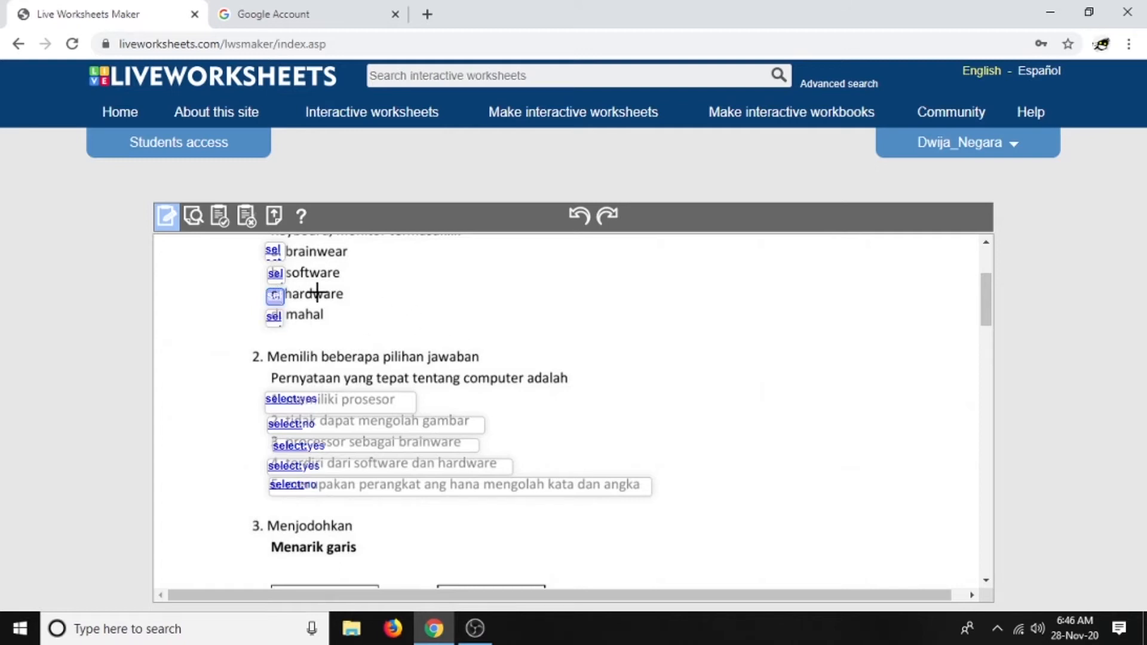
Draw boxes over Binatang, Tumbuhan, kuda, mawar, sapi and kambing in the Menarik garis exercise of question 3
scroll(461, 327, "down", 4)
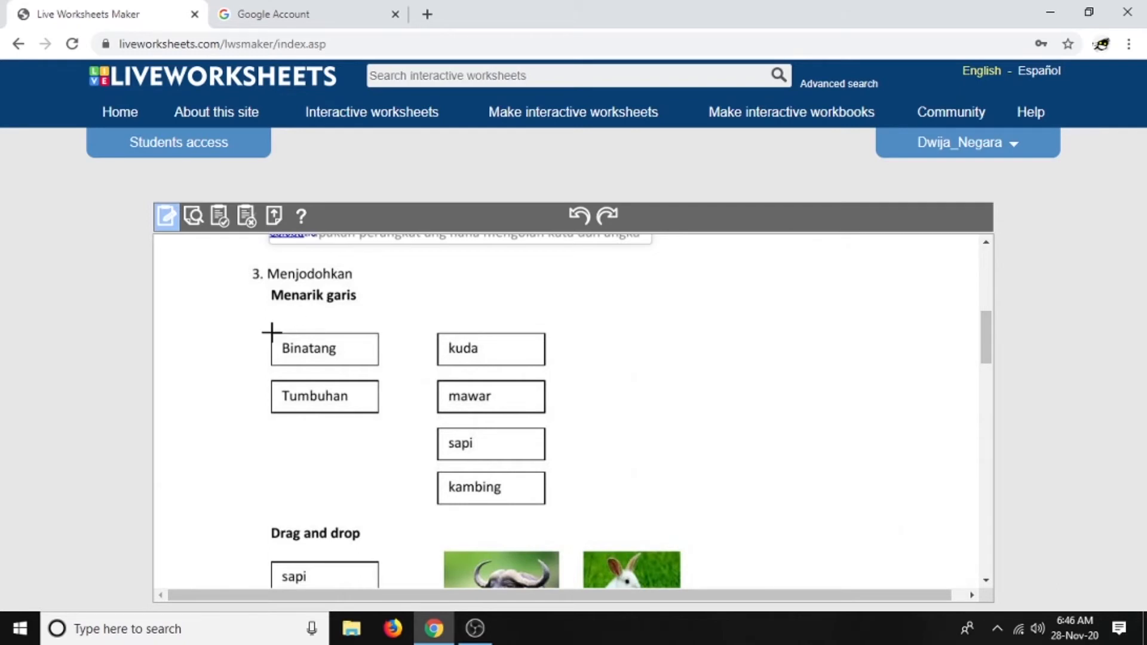
left_click_drag(290, 329, 381, 369)
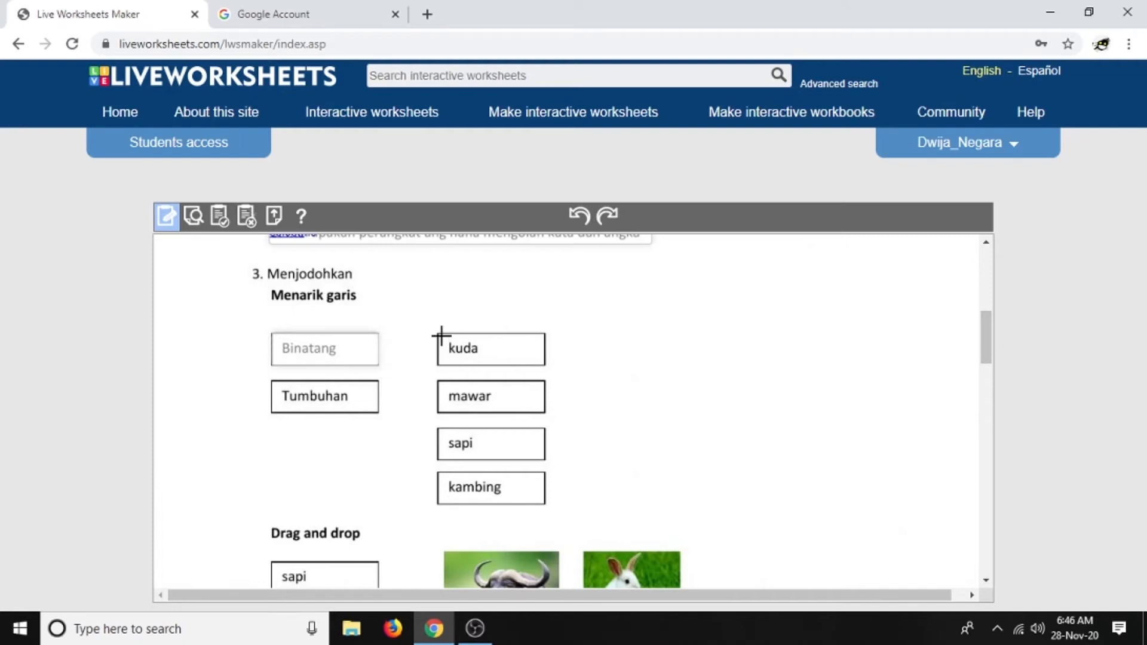
left_click_drag(436, 333, 547, 371)
mouse_move(272, 380)
left_mouse_down()
mouse_move(389, 387)
mouse_move(380, 411)
left_mouse_up()
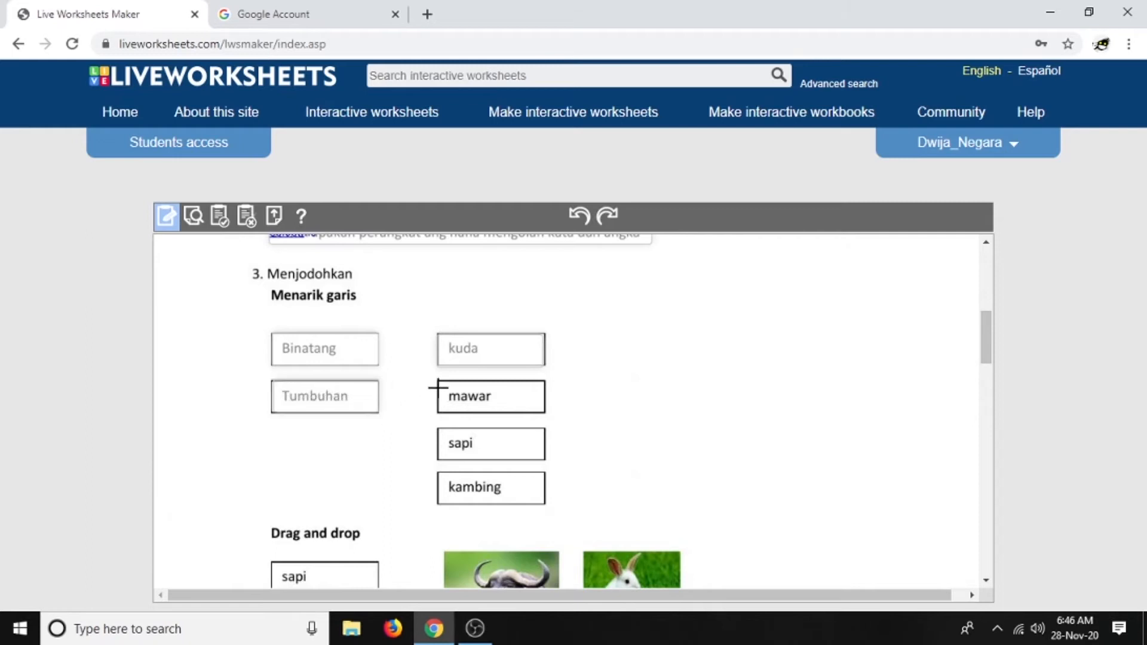
left_click_drag(438, 380, 545, 419)
left_click_drag(435, 428, 546, 463)
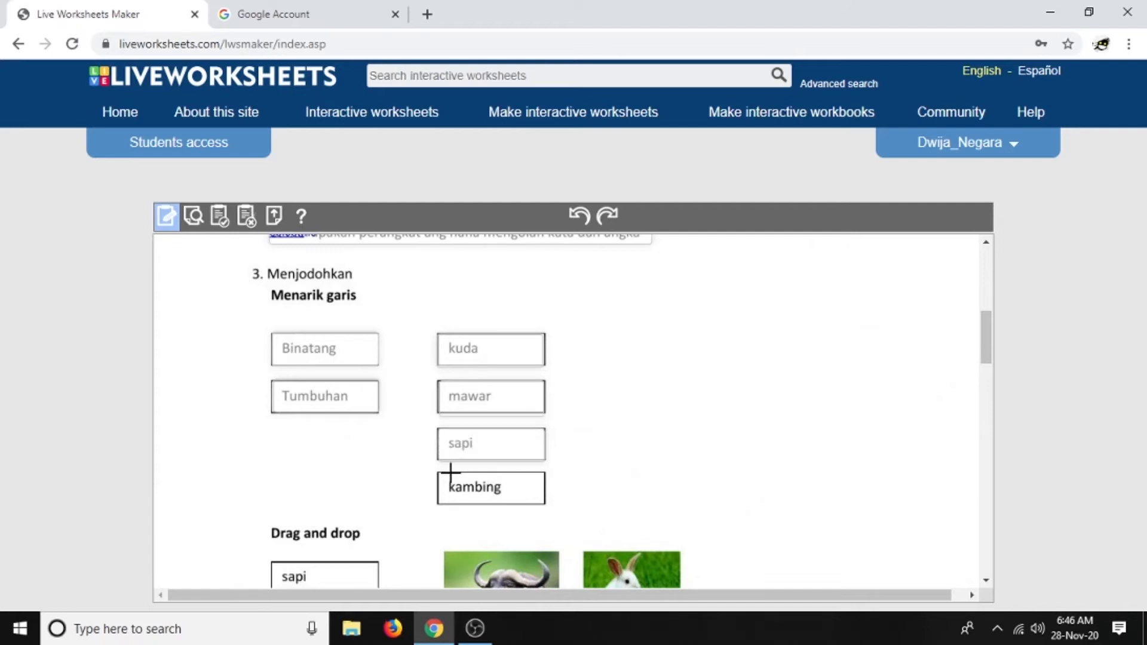
left_click_drag(438, 472, 546, 507)
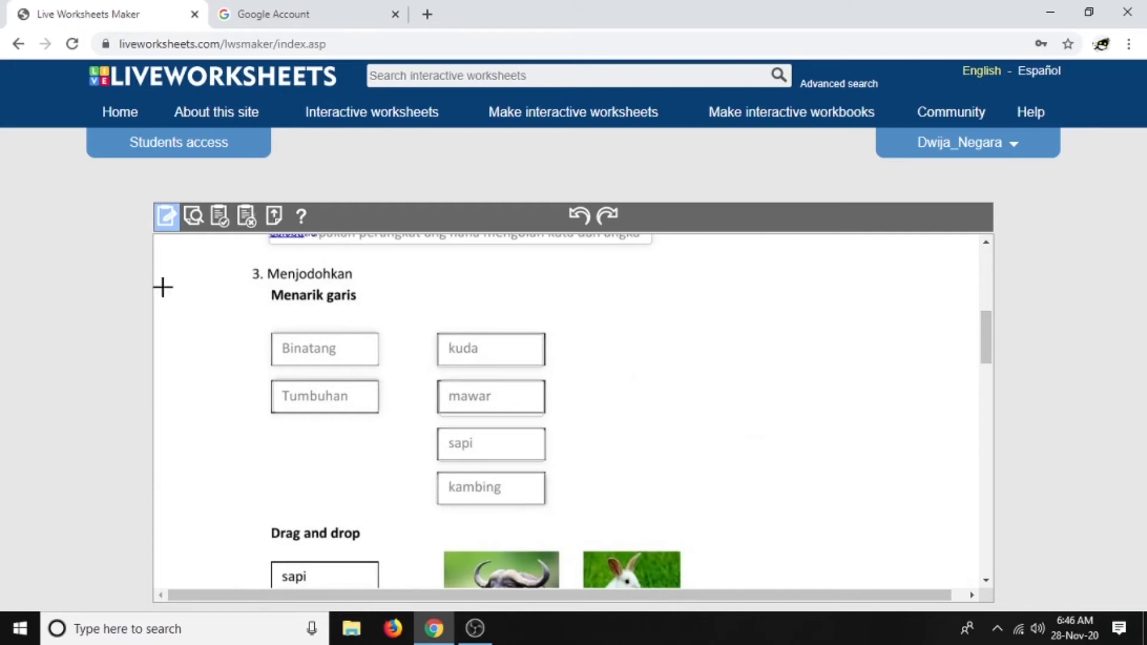
Enter join:1 in the Binatang box and join:2 in the Tumbuhan box
left_click(315, 349)
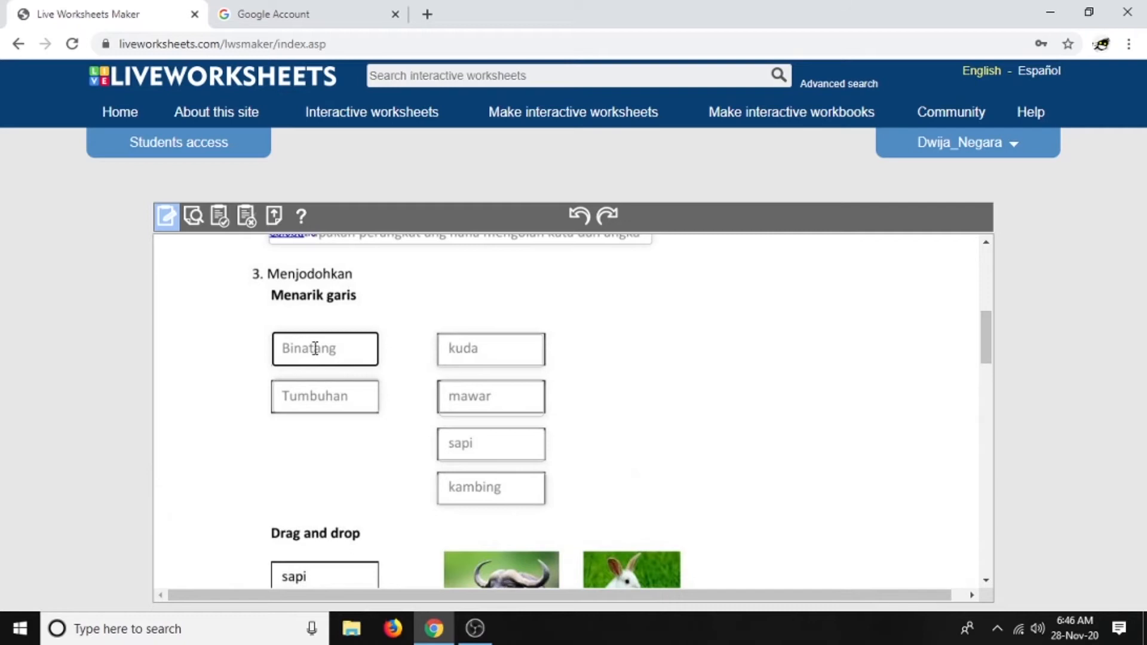
type("join:1")
left_click(320, 396)
type("join")
type(":2")
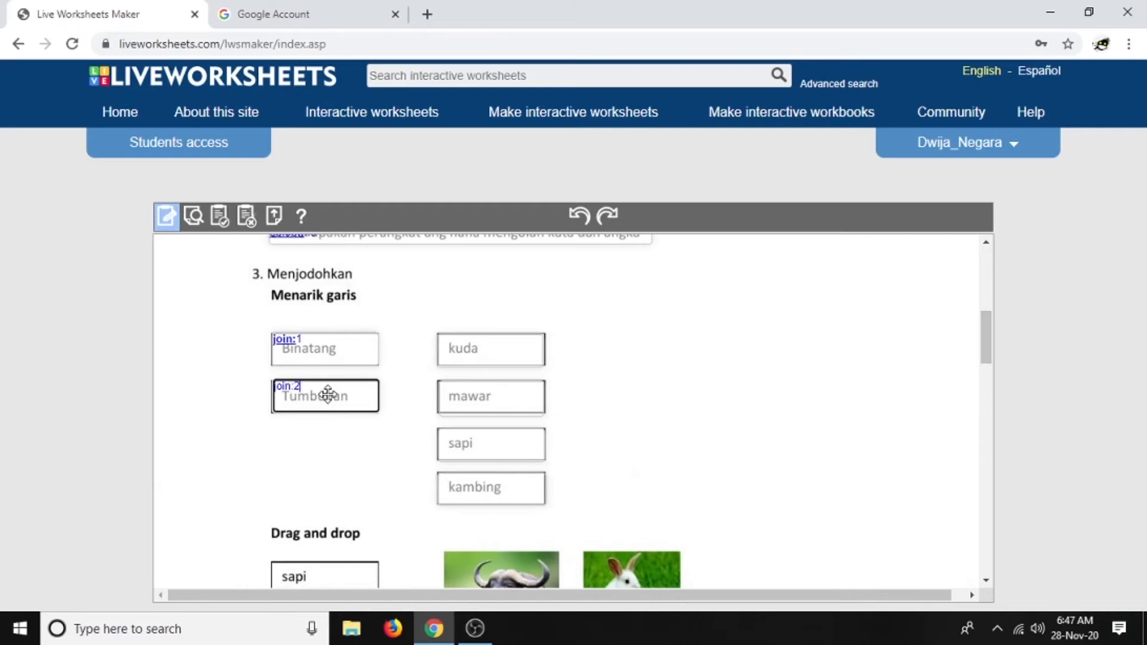
Enter the codes join1 in the kuda box, join2 in the mawar box and join1 in the sapi box
left_click(489, 352)
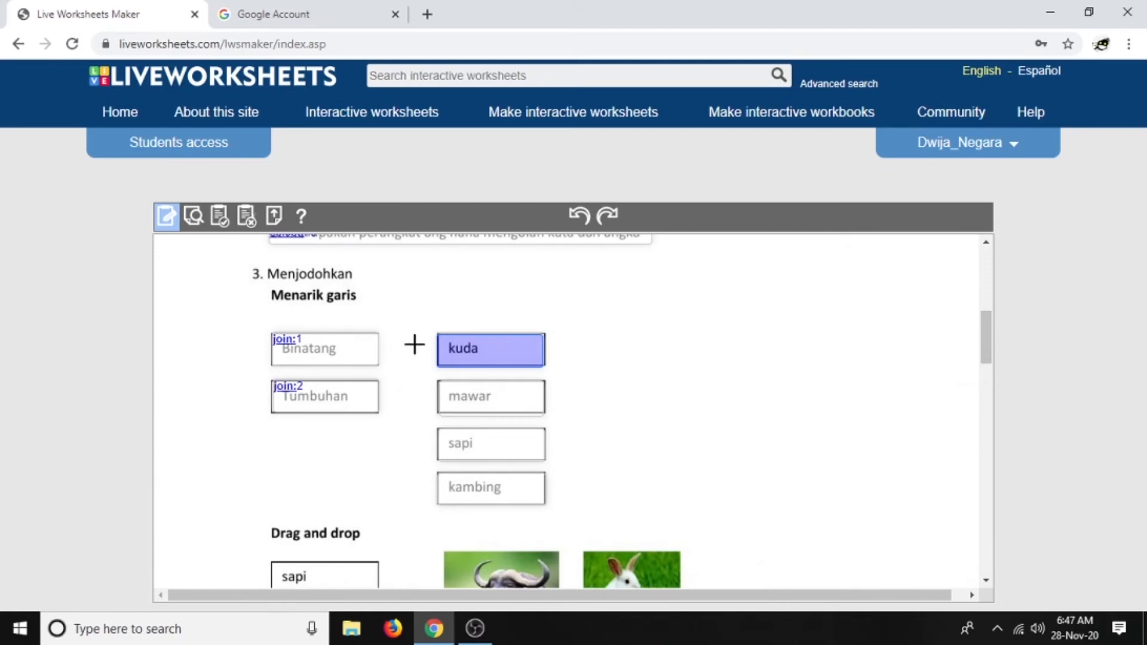
left_click(471, 348)
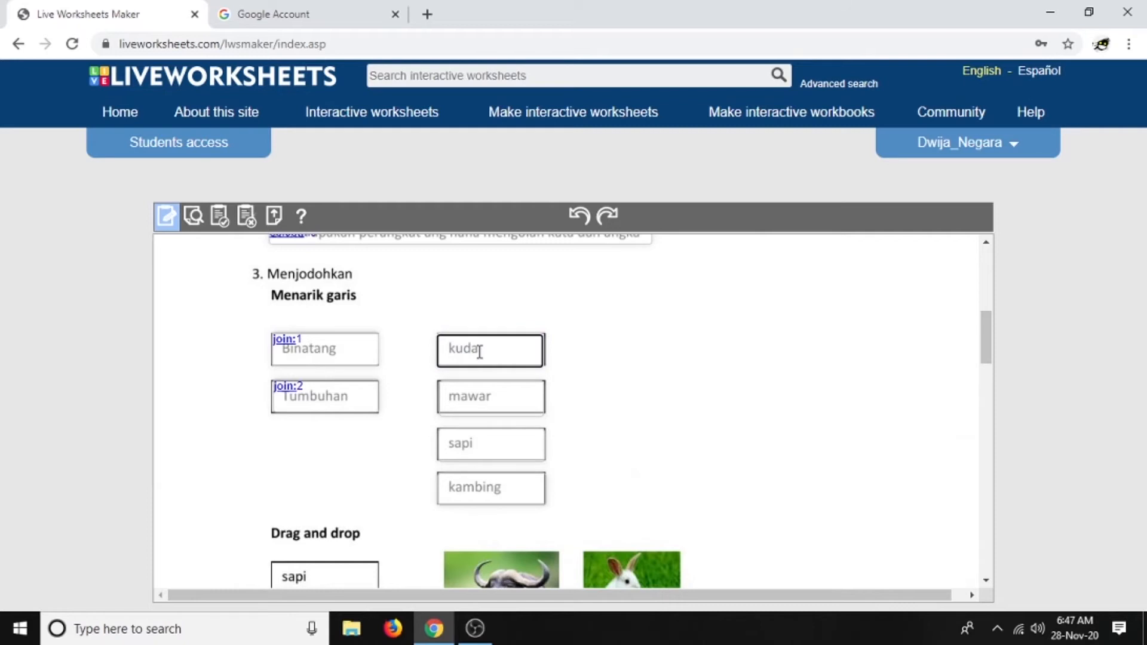
type("join1")
left_click(468, 396)
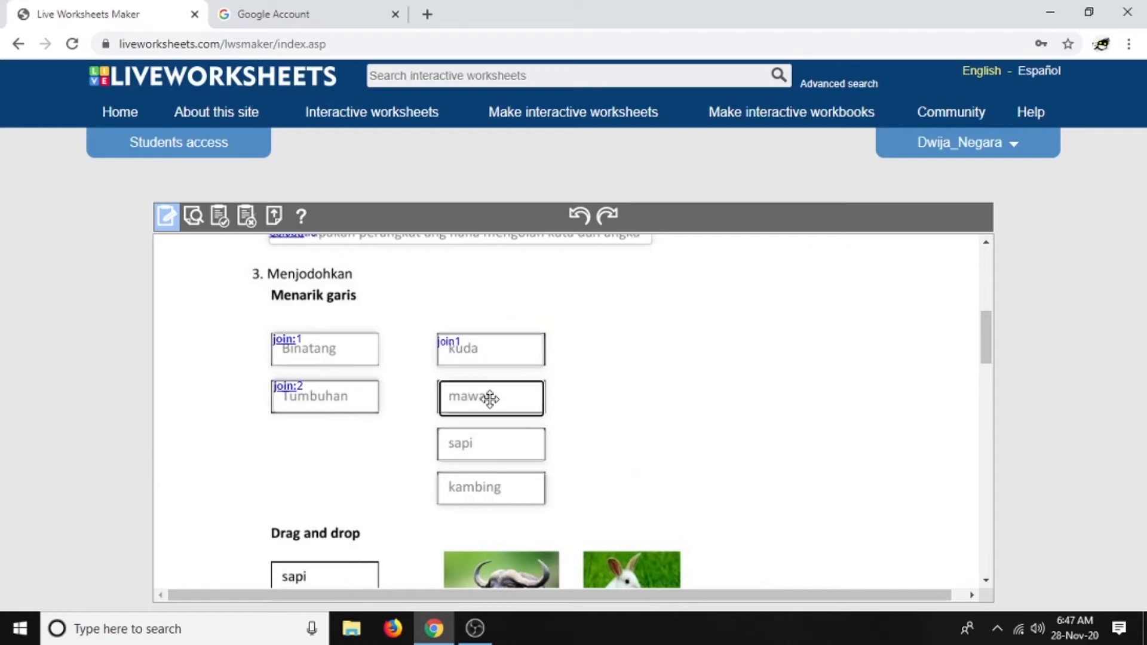
type("join2")
left_click(482, 447)
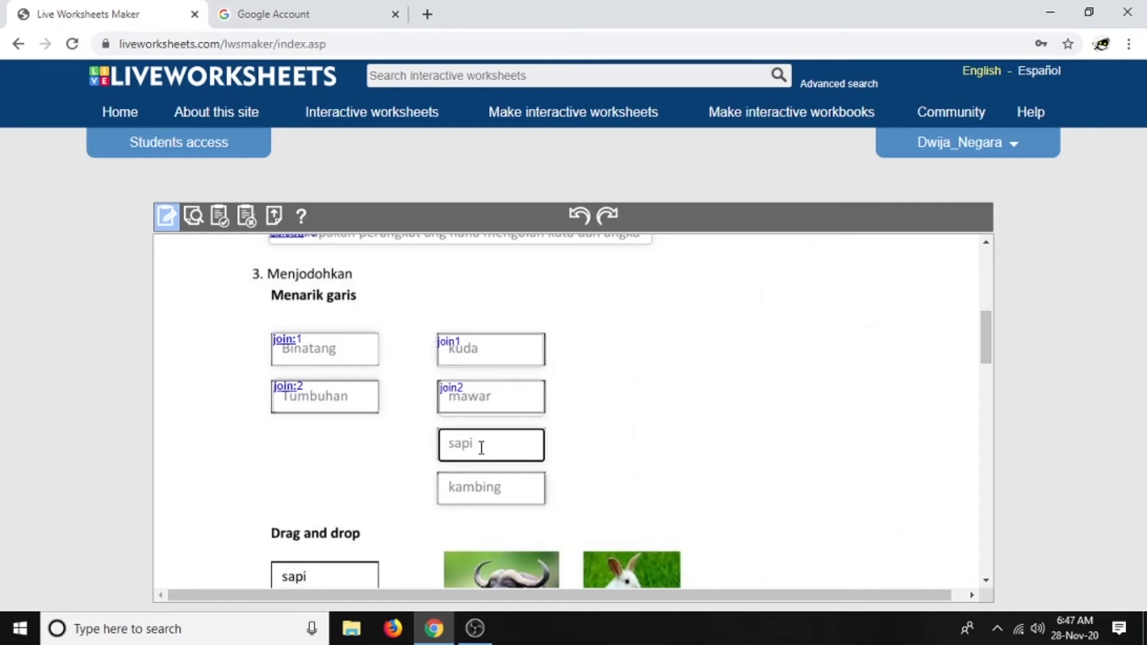
type("join1")
Correct the codes to join:1 in the kuda box, join:2 in the mawar box and join:1 in the sapi box
left_click(468, 499)
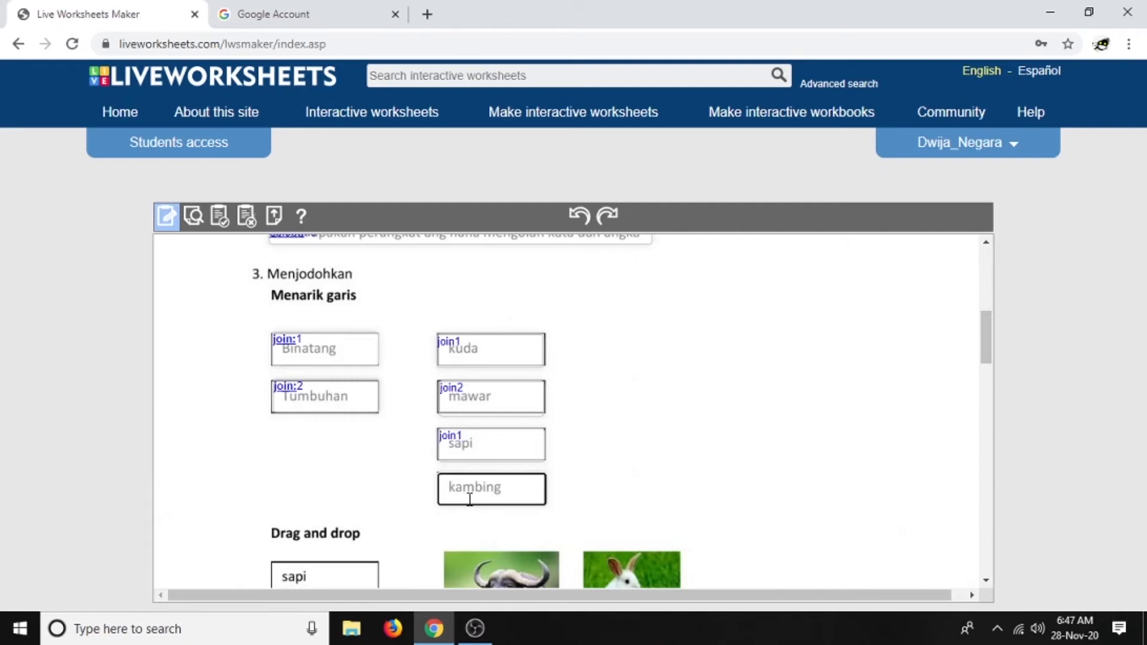
left_click(457, 341)
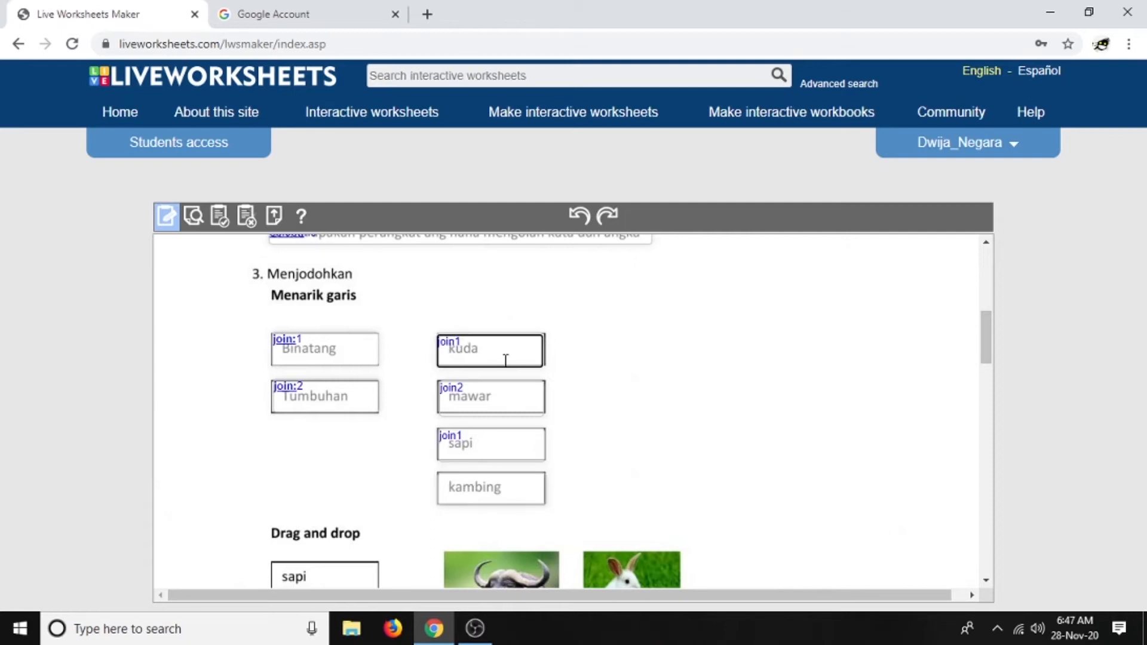
type(":")
left_click(459, 389)
type(":")
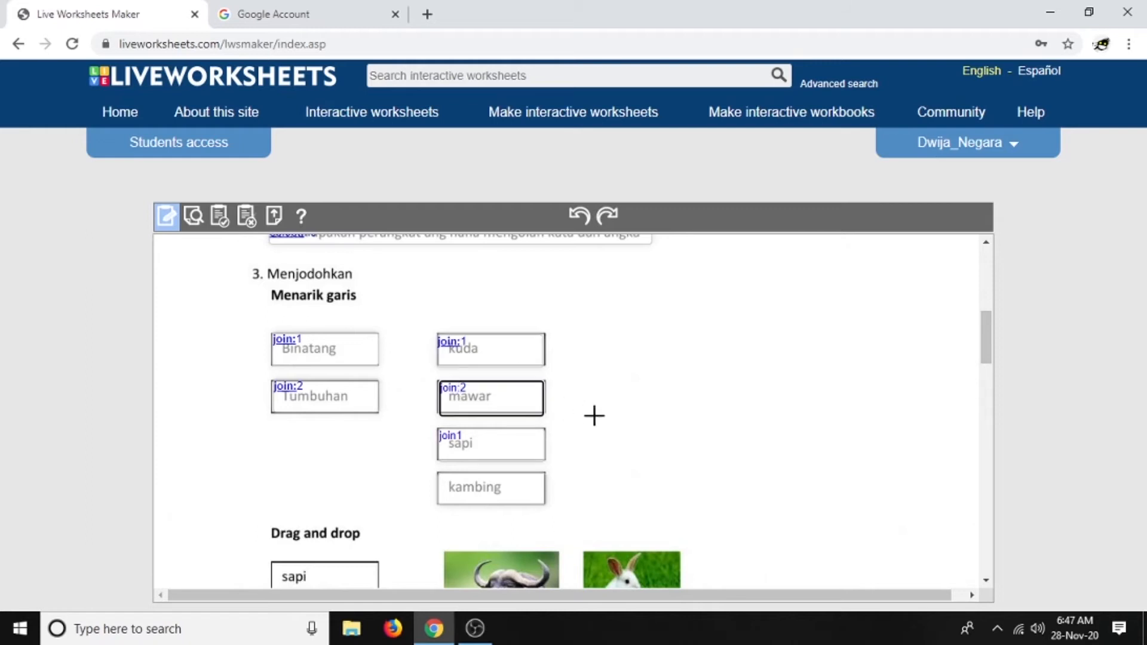
left_click(457, 436)
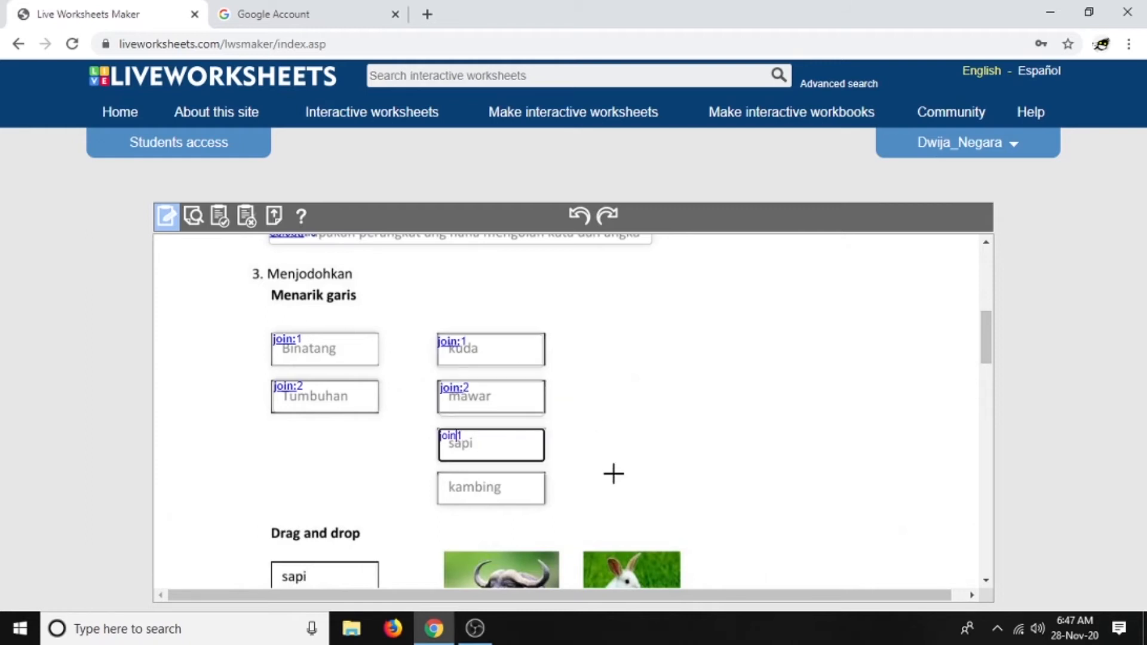
type(":")
Enter join:1 in the kambing box of the Menarik garis exercise
left_click(457, 489)
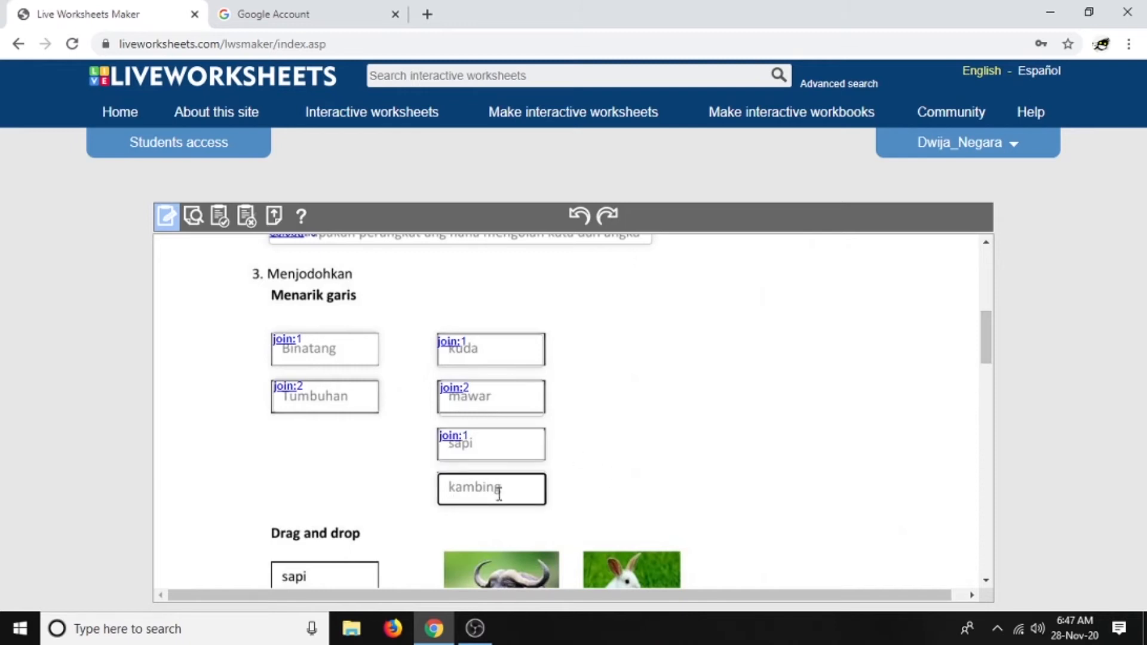
type("join:1")
scroll(531, 507, "down", 3)
scroll(531, 506, "up", 2)
left_click(326, 307)
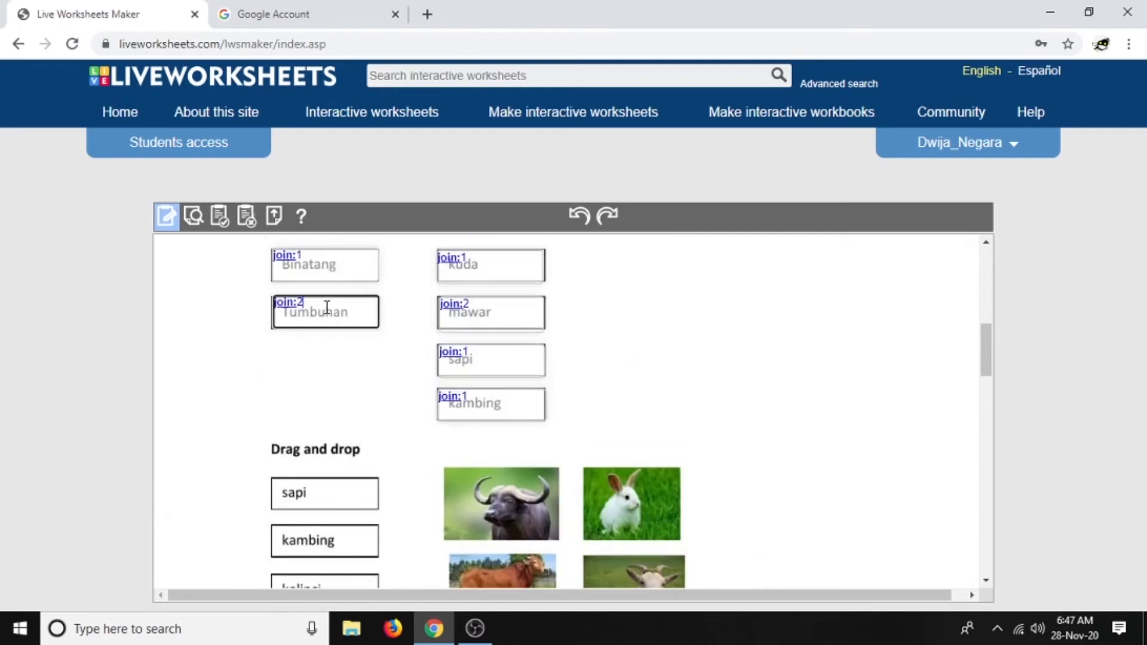
Draw boxes over the sapi, kambing and kelinci labels and the four animal pictures in the Drag and drop exercise
scroll(358, 433, "down", 2)
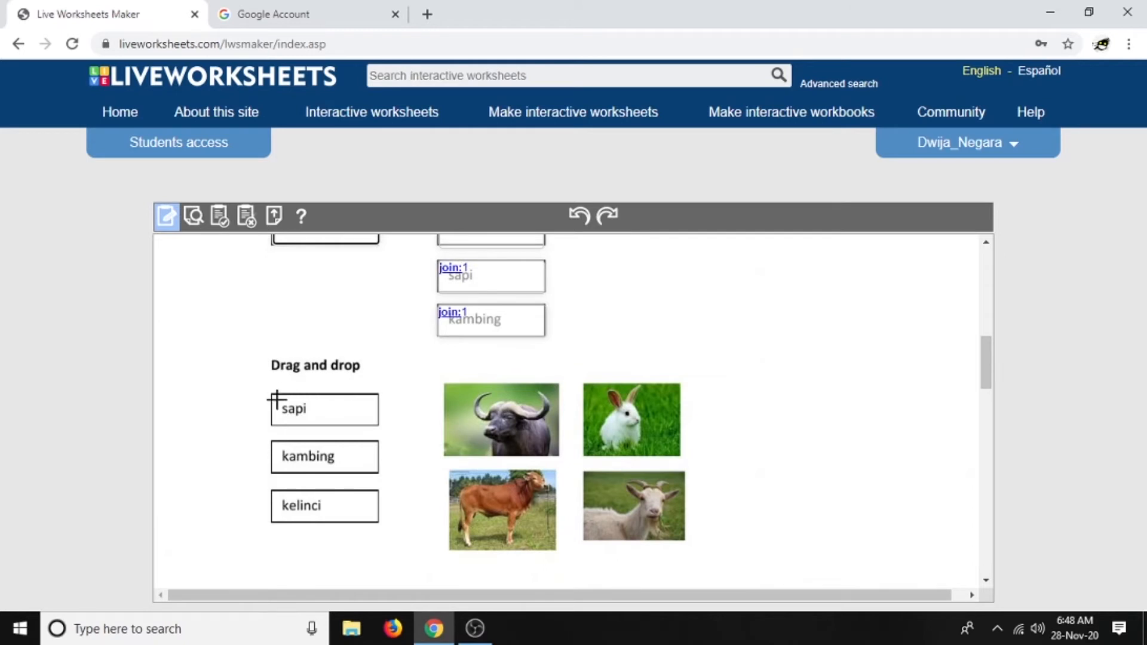
mouse_move(270, 394)
left_mouse_down()
mouse_move(379, 402)
mouse_move(382, 427)
left_mouse_up()
left_click_drag(272, 441, 378, 472)
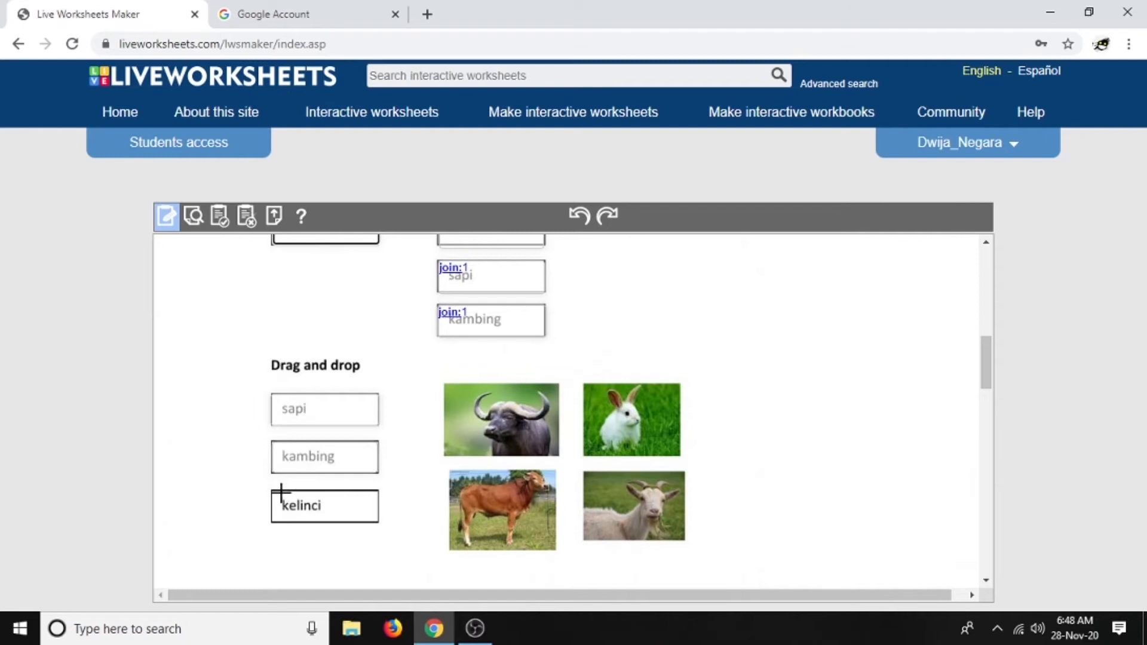
mouse_move(274, 488)
left_mouse_down()
mouse_move(328, 489)
mouse_move(379, 507)
mouse_move(379, 522)
left_mouse_up()
left_click_drag(442, 381, 565, 461)
left_click_drag(580, 379, 685, 461)
left_click_drag(583, 466, 694, 549)
left_click_drag(449, 469, 556, 562)
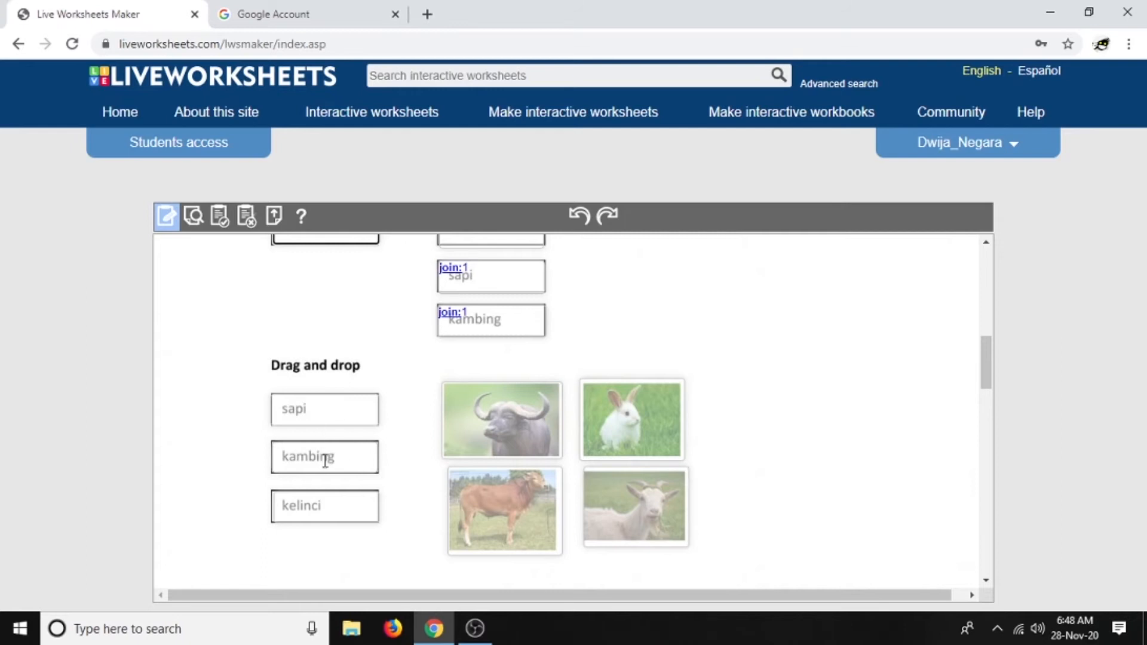
Enter drop:1 in the sapi box, drop:2 in the kambing box and drop:3 in the kelinci box
left_click(318, 406)
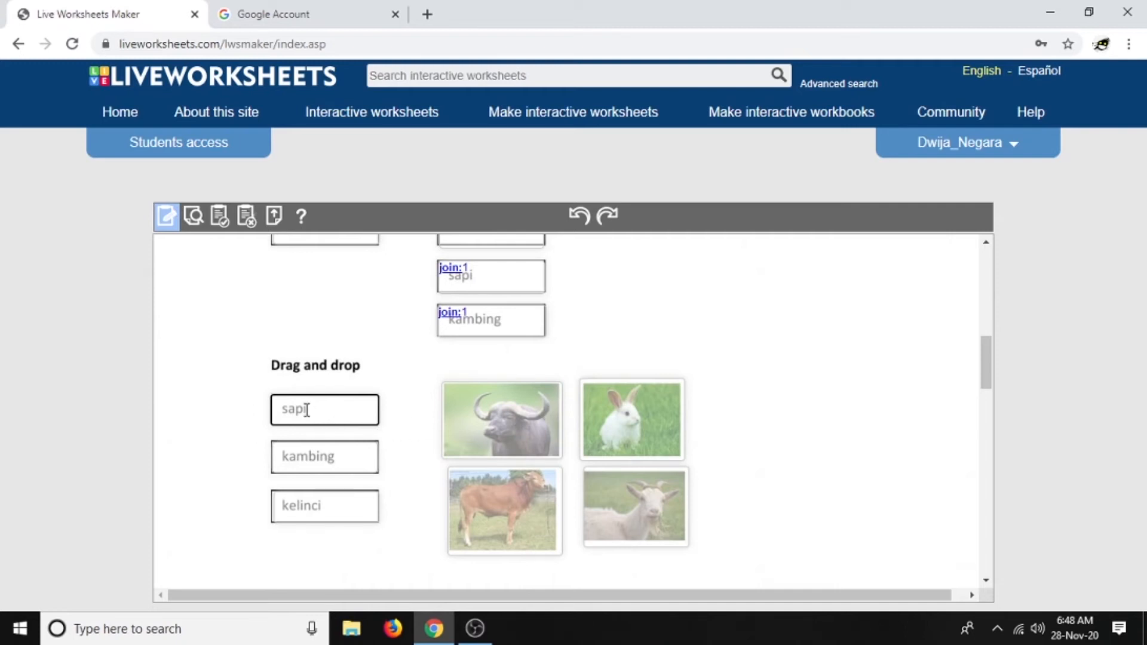
type("drop:1")
left_click(305, 458)
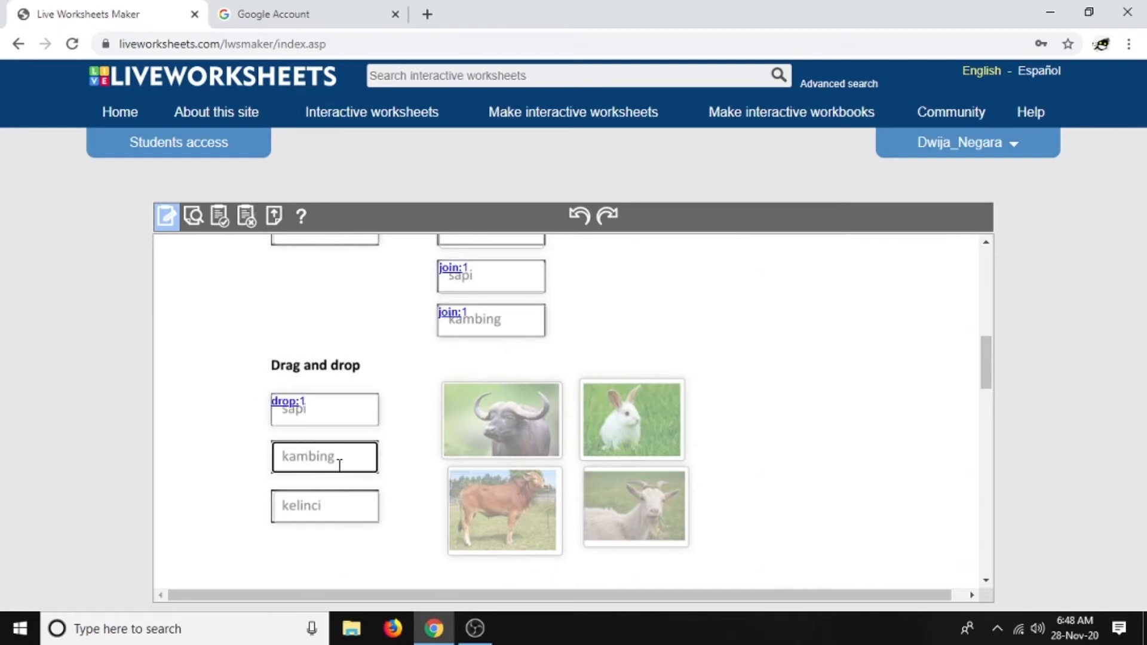
type("drop:2")
left_click(333, 511)
type("drop")
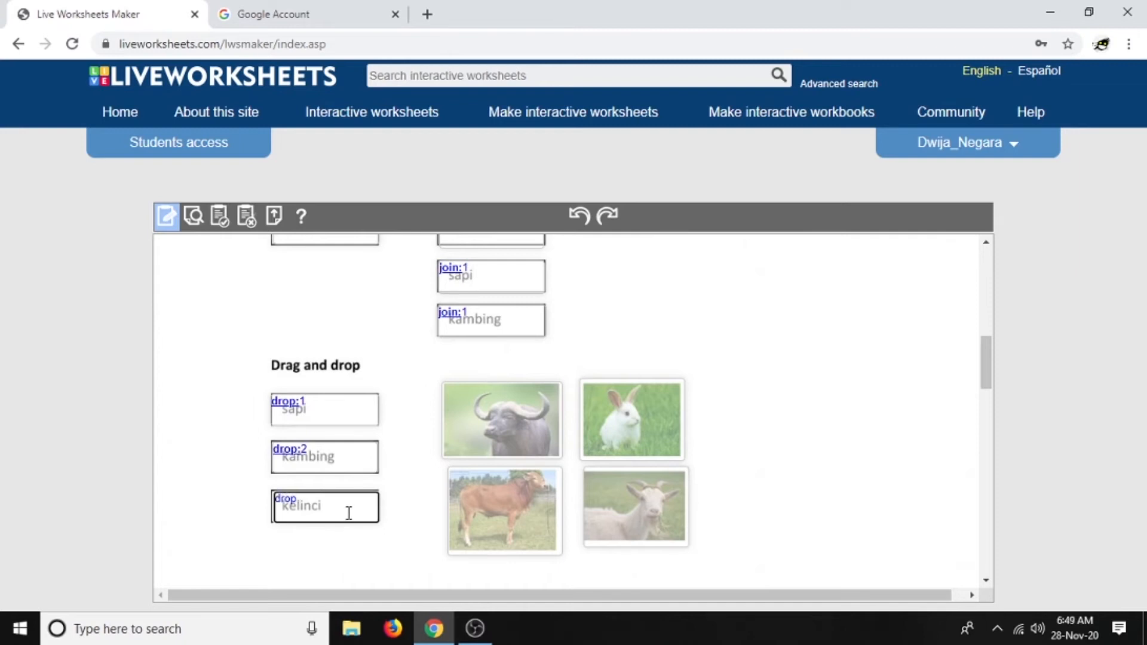
type(":3")
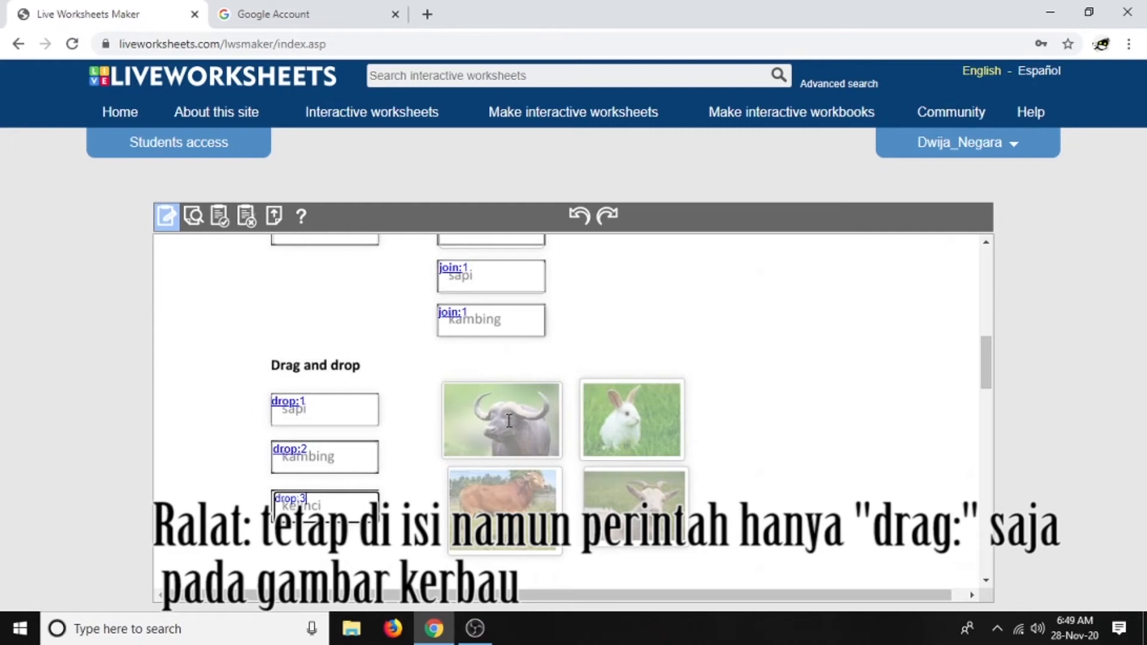
Enter drag:3 on the rabbit picture, drag:1 on the brown cow picture and drag:2 on the goat picture
left_click(591, 400)
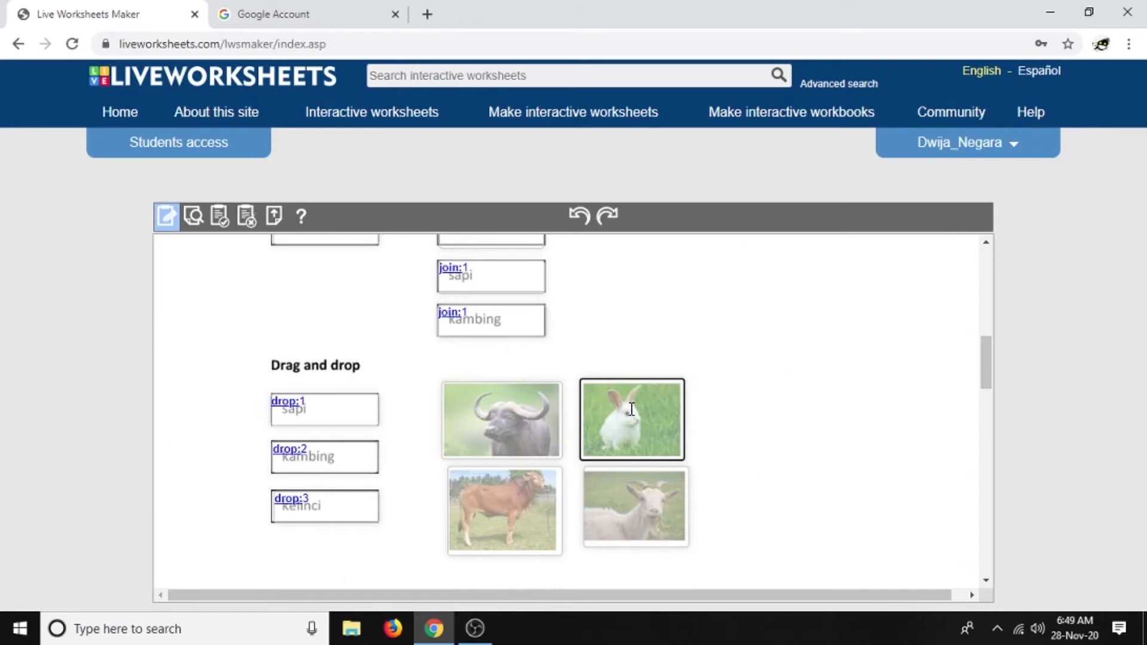
type("dra")
type("g:")
type("3")
type(":")
left_click(466, 487)
type("drag")
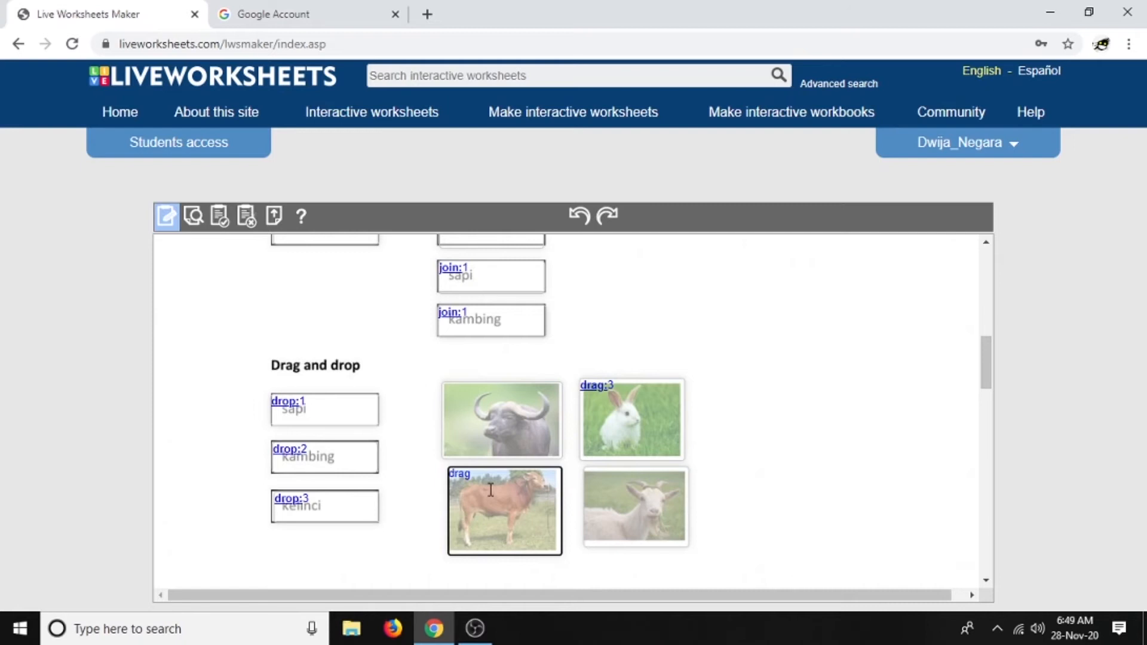
type(":1")
left_click(623, 487)
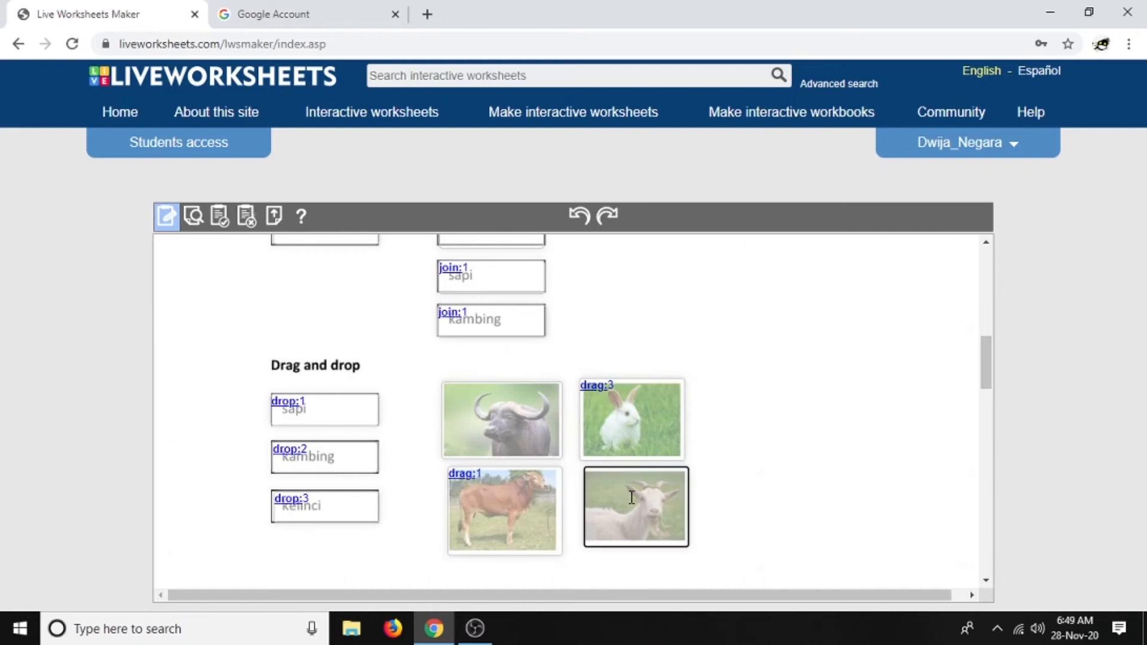
type("drag:2")
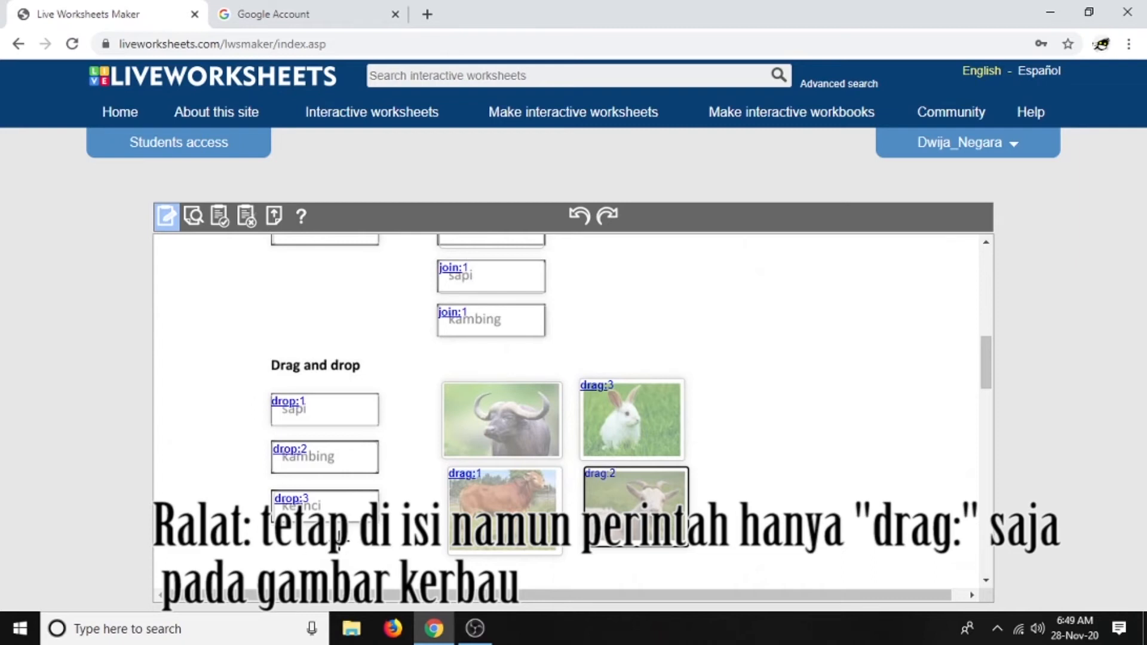
Draw an answer box after item a of question 4 and enter Mamalia/mamalia/MAMALIA as accepted answers
scroll(841, 433, "down", 6)
scroll(797, 430, "down", 3)
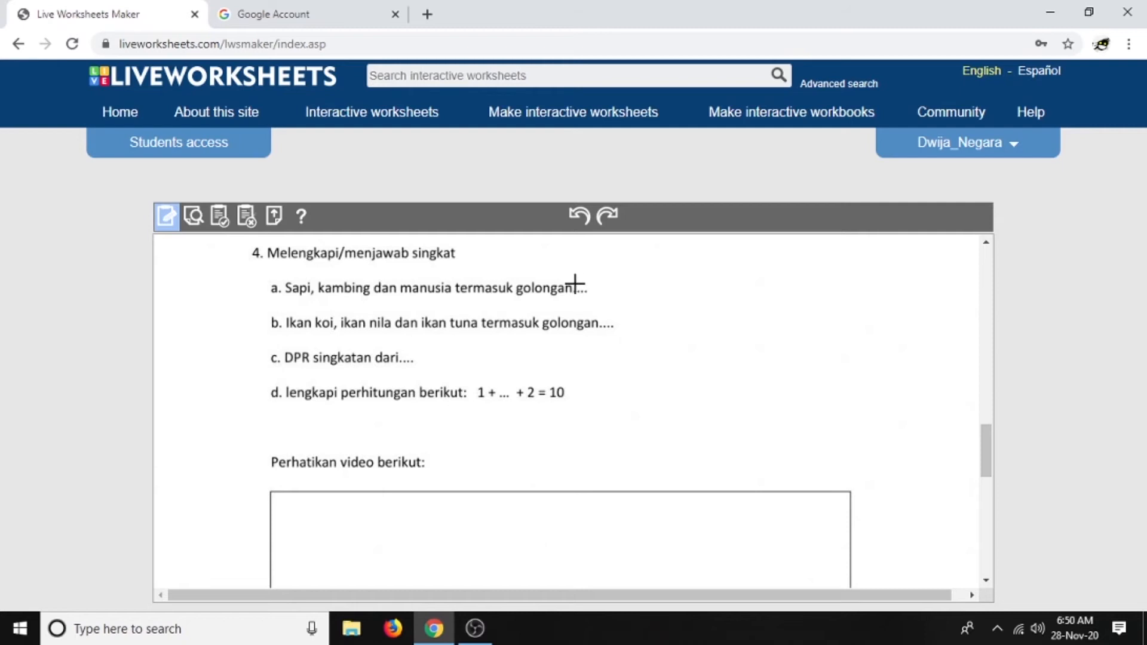
left_click_drag(575, 285, 725, 306)
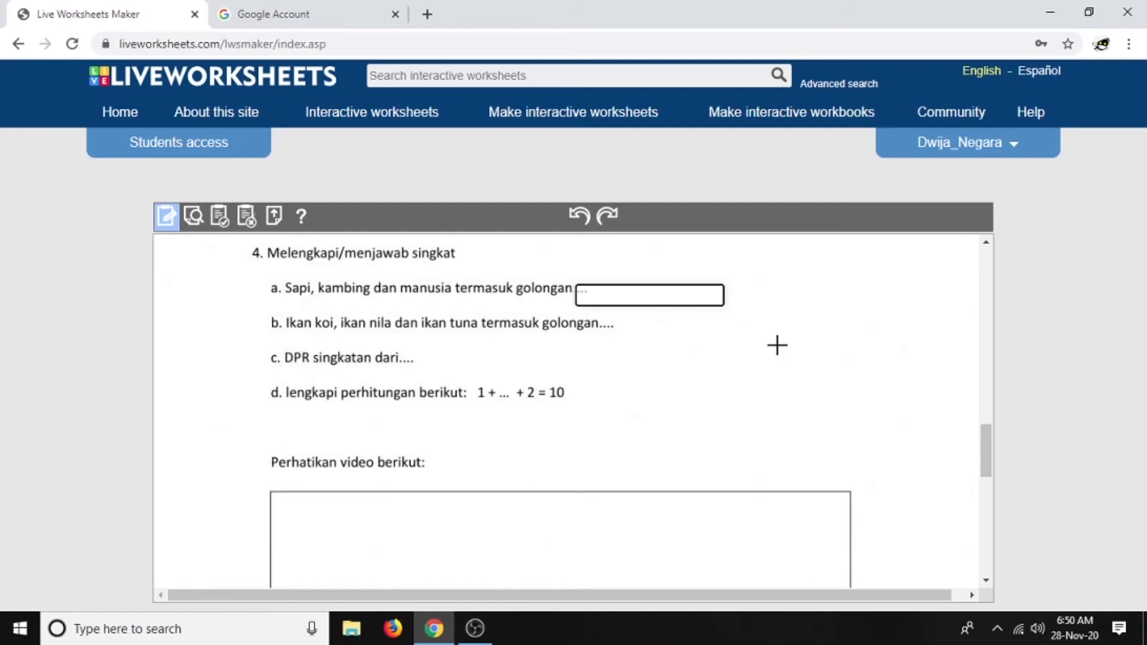
type("Mamalia")
type("/")
type("ma")
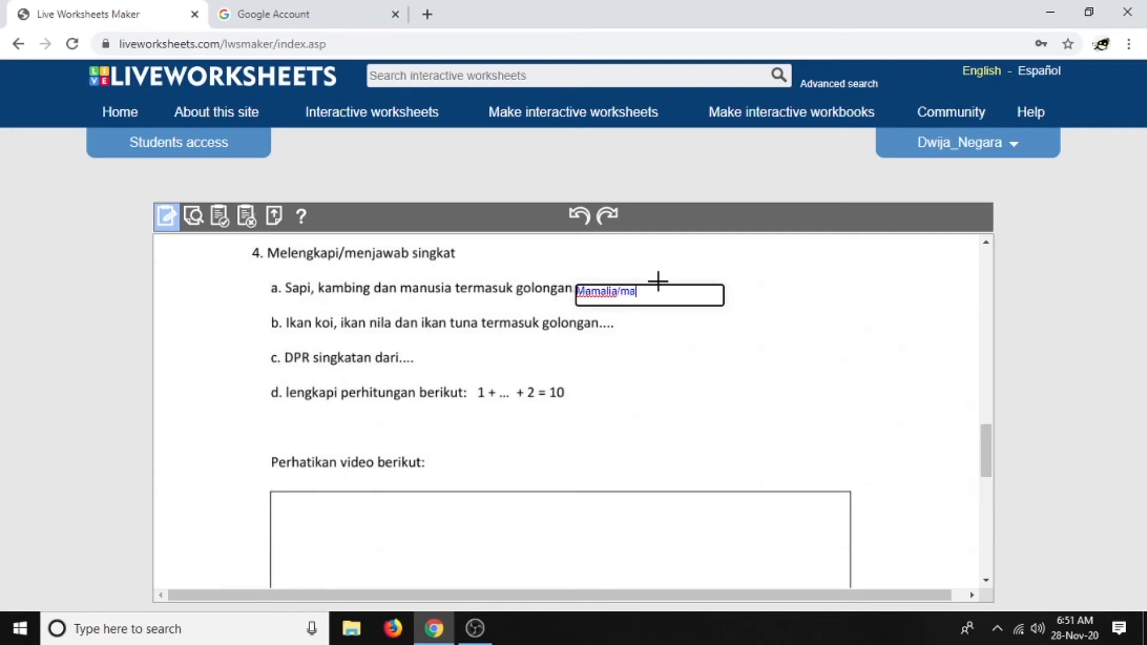
type("lia/")
type("MAMALIA")
Draw an answer box after item b and enter a choice code with the options aves/pisces/mamalia/primata
left_click_drag(600, 315, 761, 334)
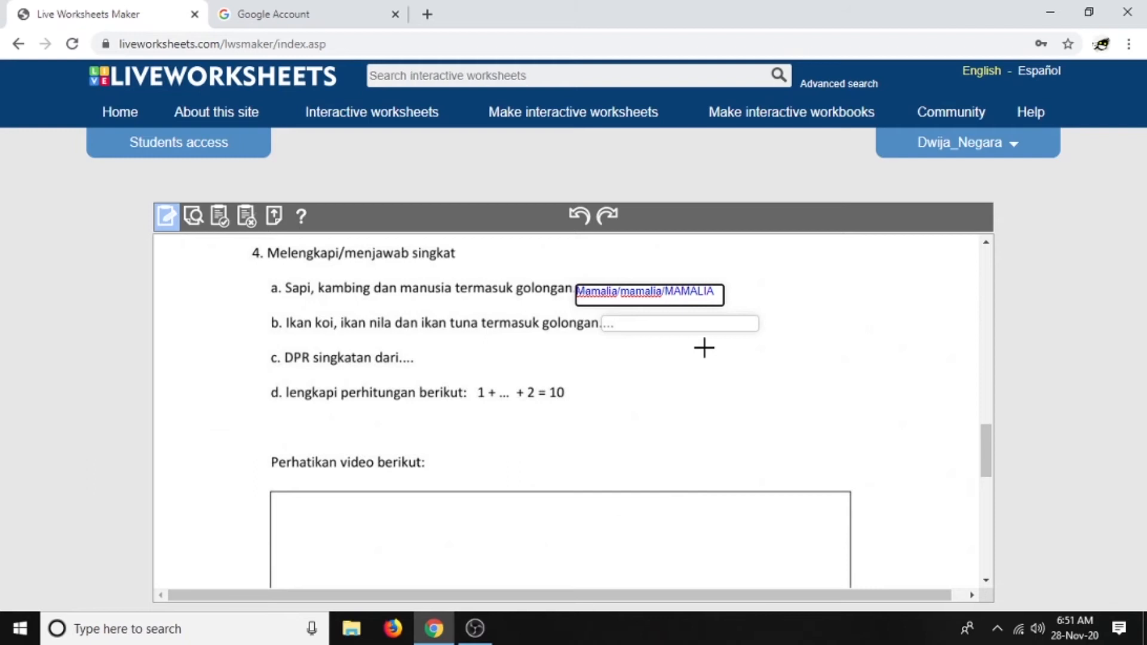
left_click(618, 325)
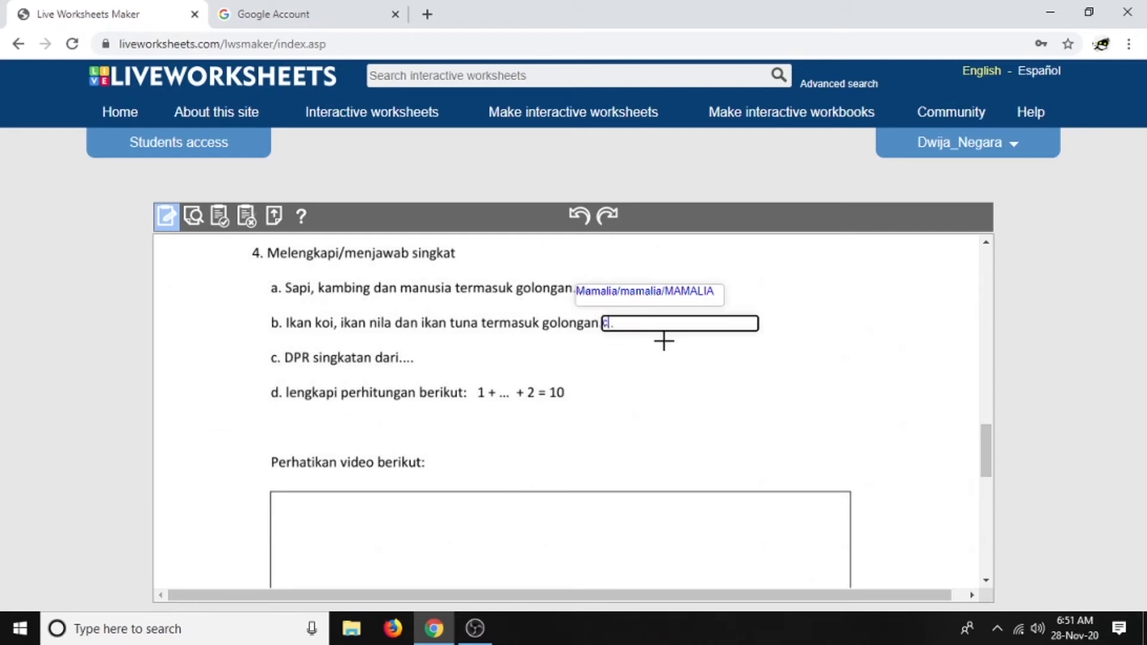
type("choose")
key("BackSpace")
type(":")
type("aves/piscer")
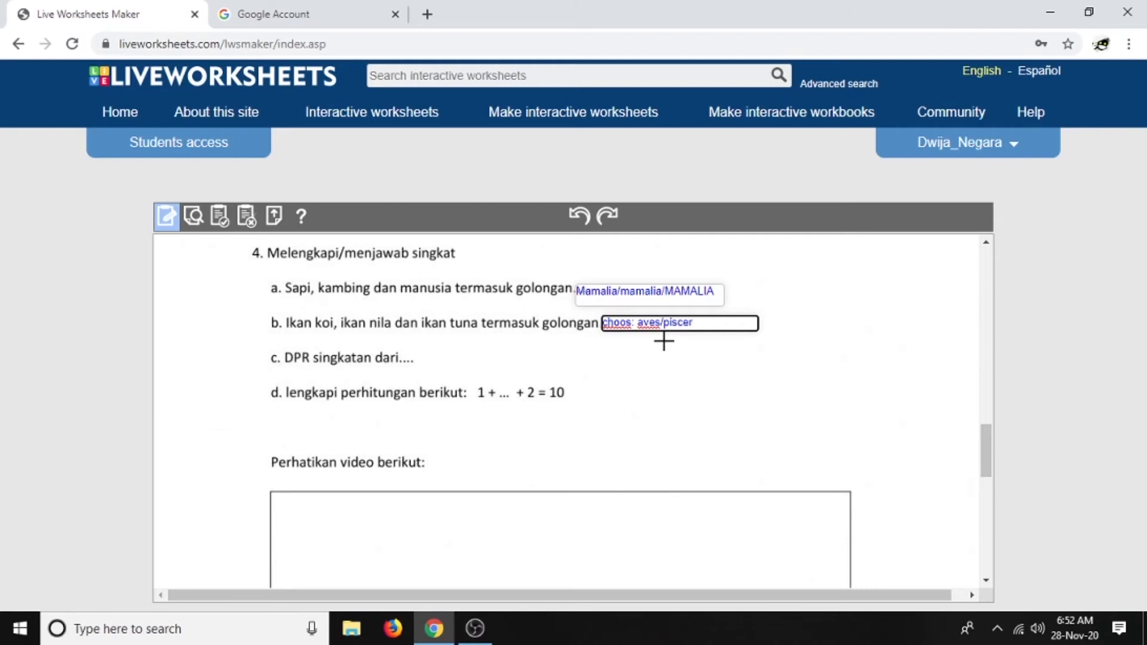
key("BackSpace")
type("s/mamalia/primata")
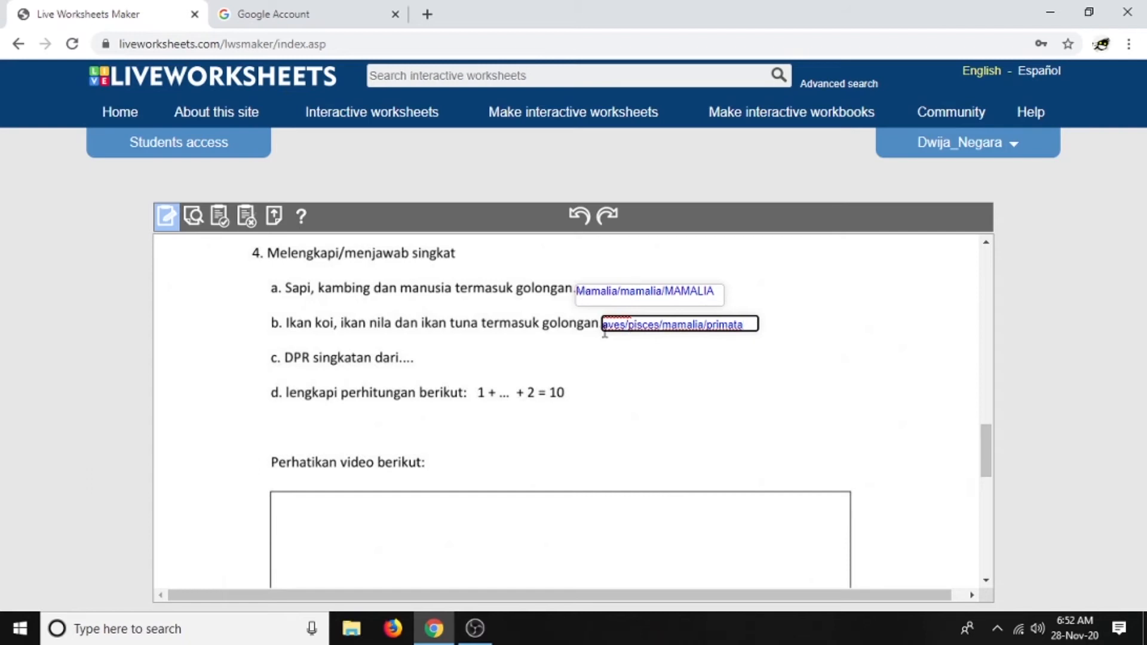
Mark pisces as the correct option in the item b box with an asterisk in front of it
left_click(629, 326)
type("\"")
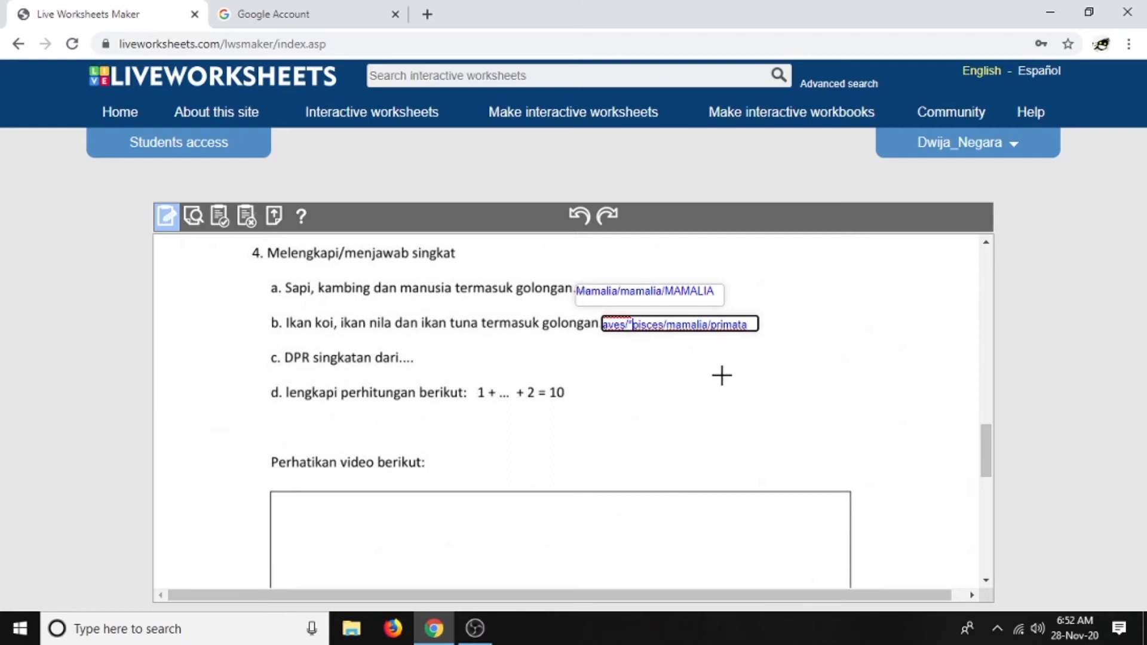
key("Up")
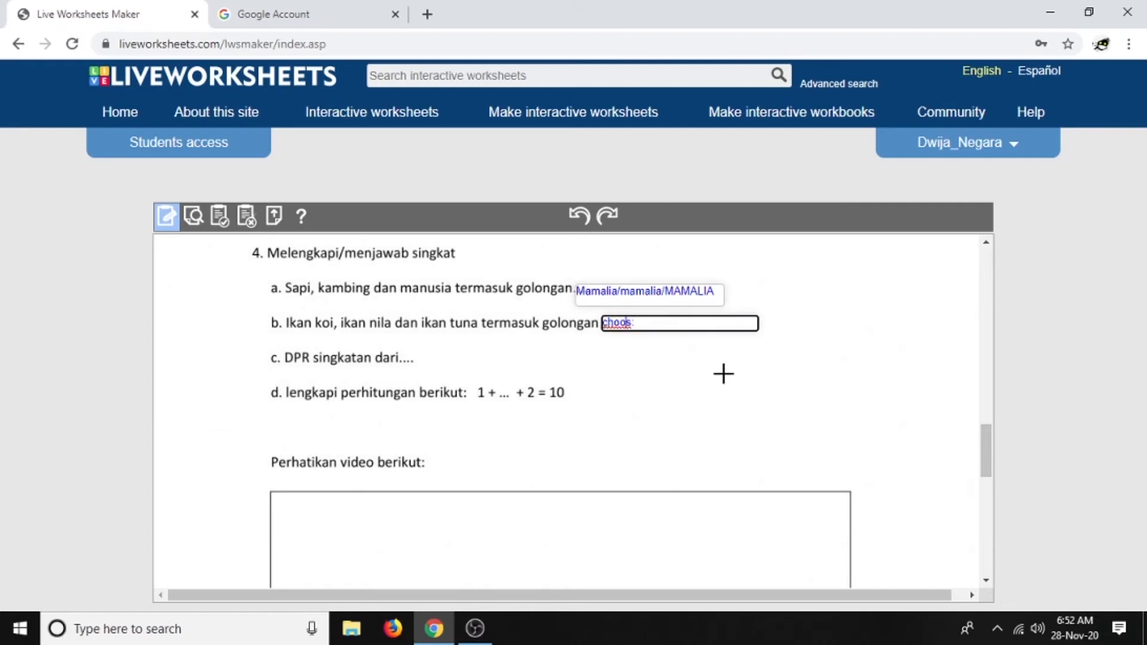
key("Down")
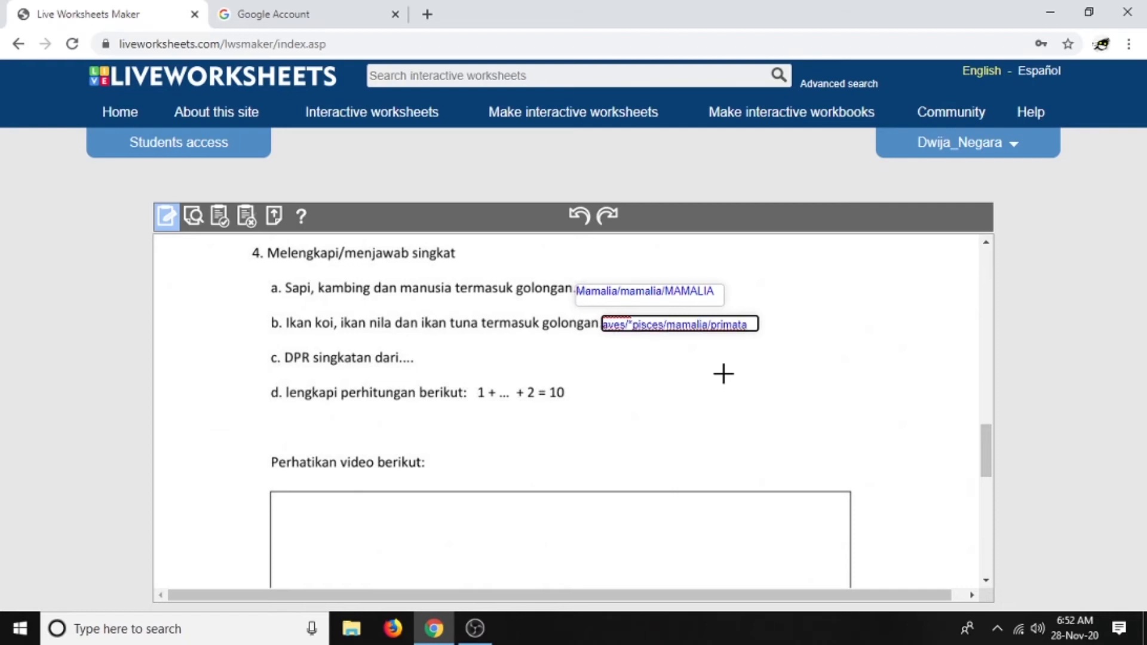
Draw an answer box after item c and correct the keyword in the item b box to choose:
left_click_drag(403, 352, 561, 373)
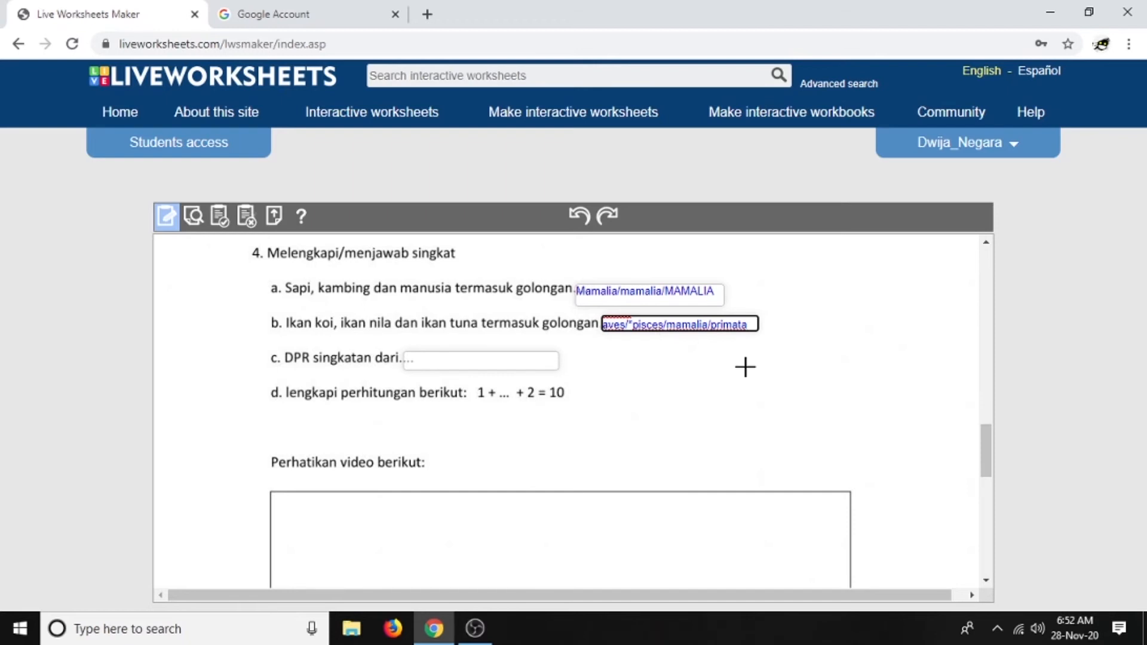
key("Up")
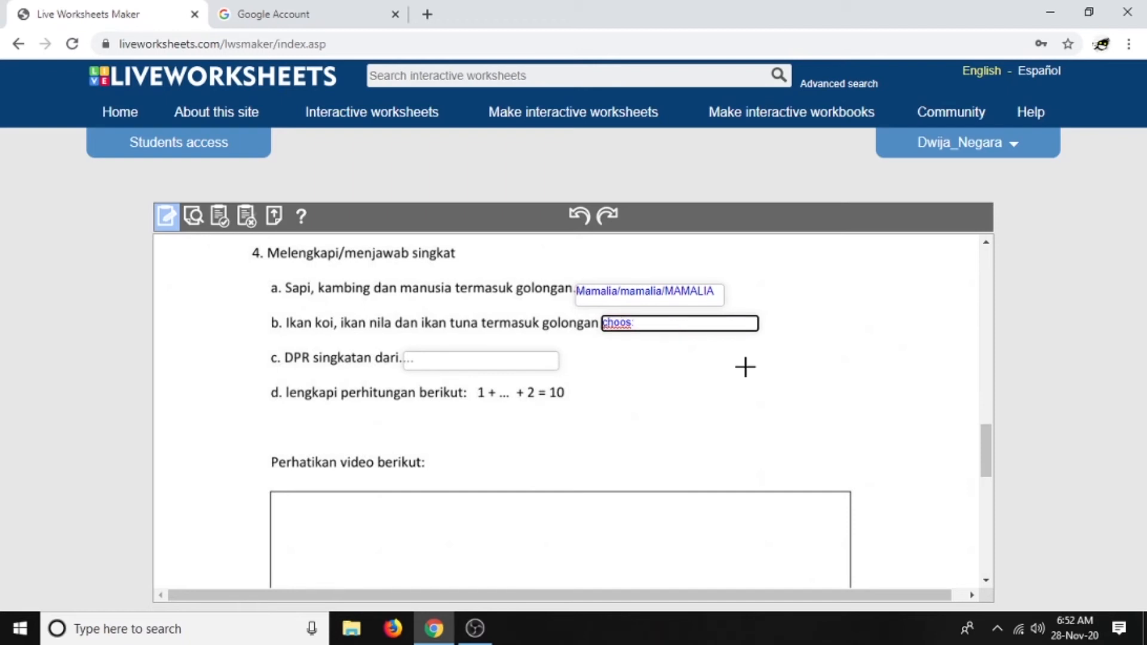
key("BackSpace")
type("e")
Enter Dewan Perwakilan Rakyat/DEWAN PERWAKILAN RAKYAT as the accepted answers in the item c box of question 4
left_click(513, 360)
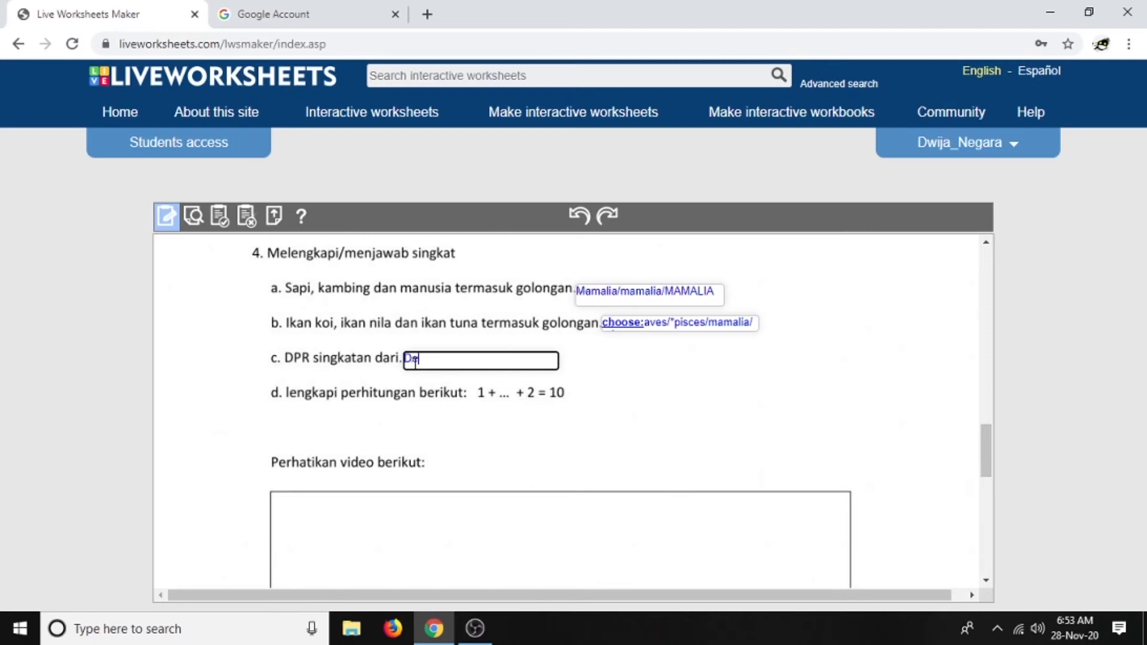
type("Perwakilan")
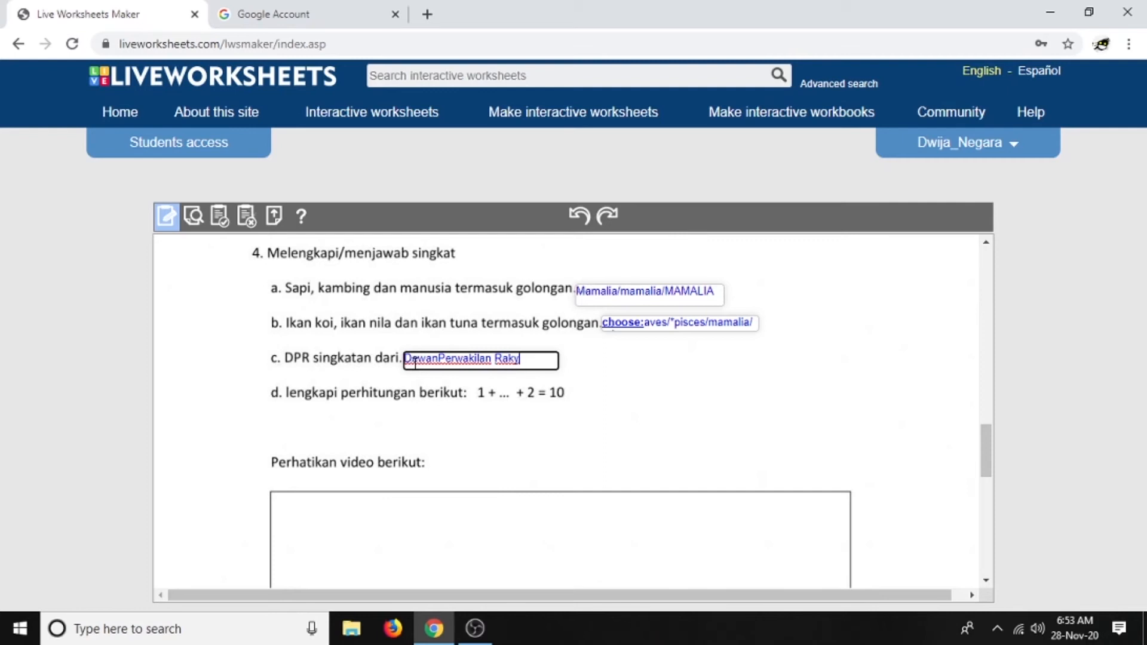
type("Rakyat")
left_click(438, 358)
key("End")
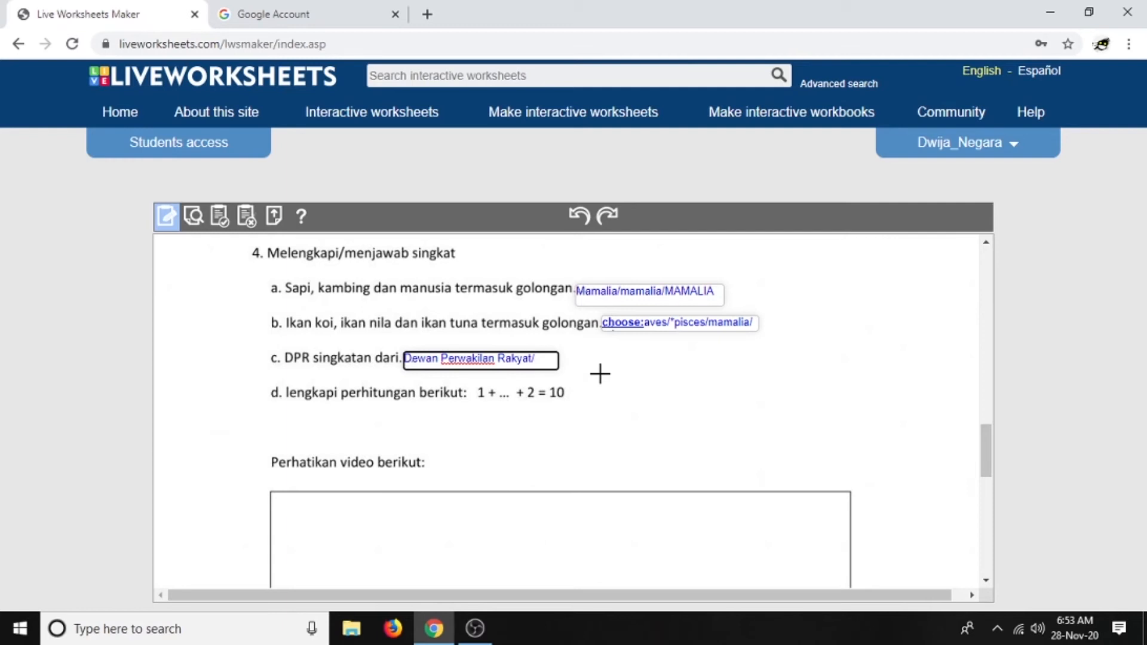
type("DEWA")
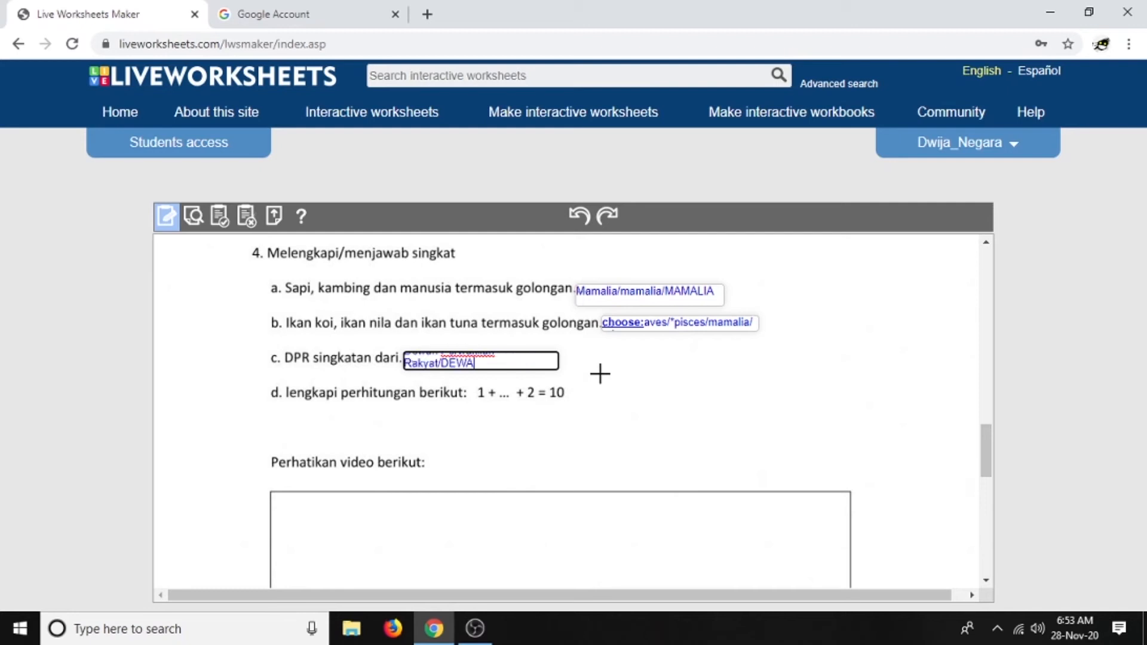
type("N PERWAKILAN")
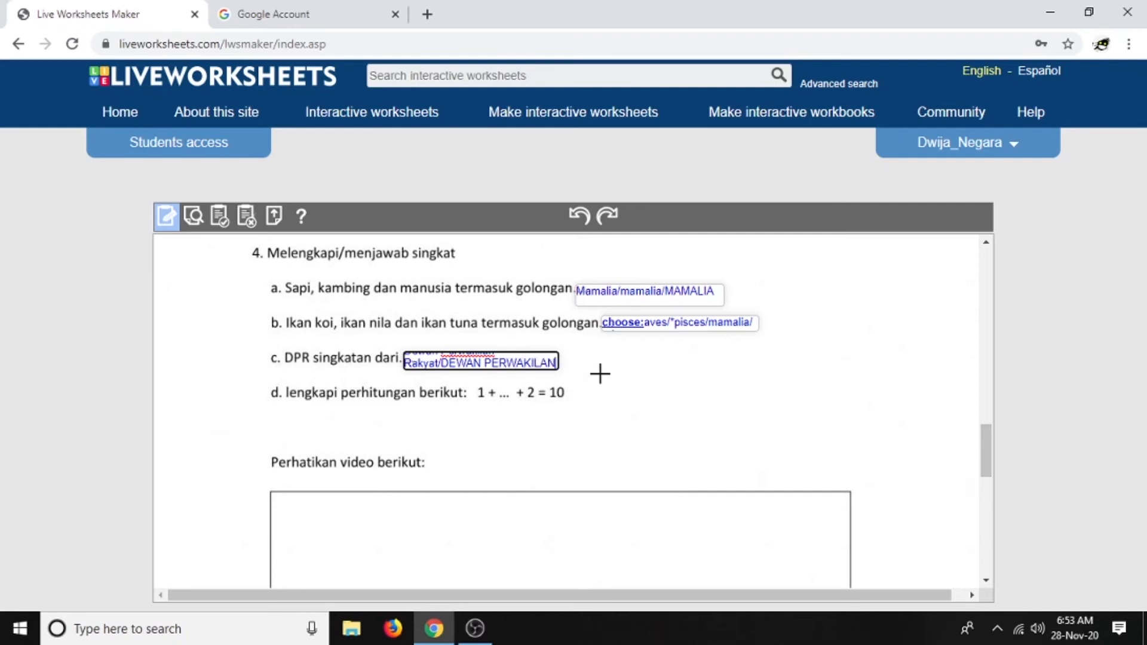
type(" RA")
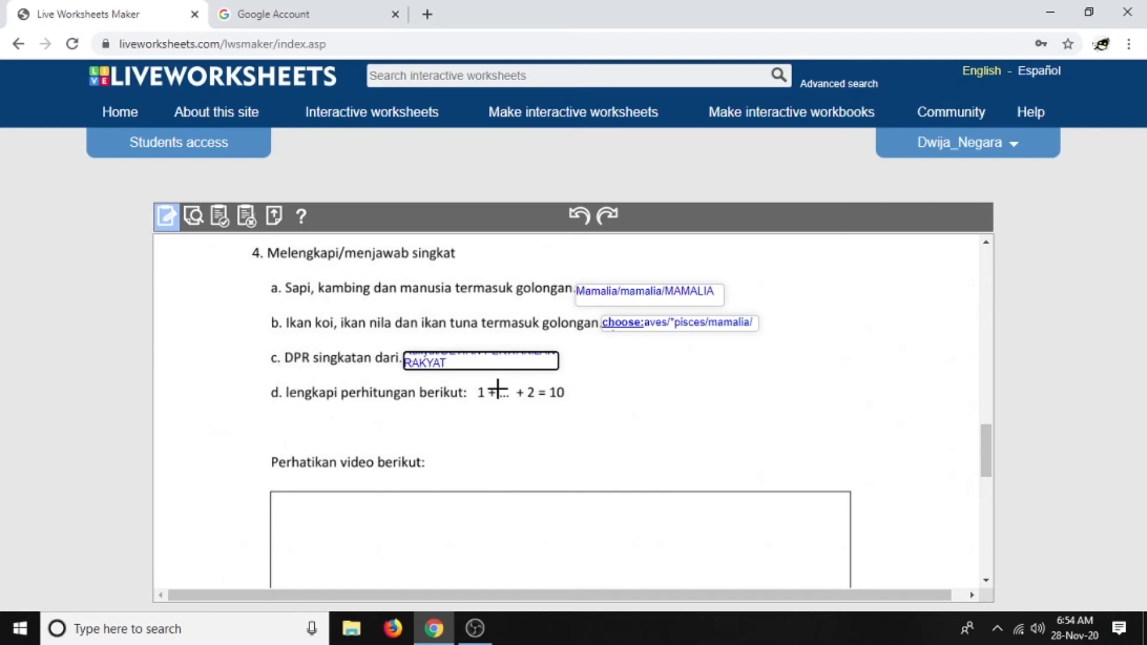
Draw a small answer box over the blank in item d's calculation and enter 7 as its answer
left_click_drag(496, 386, 522, 408)
left_click(516, 393)
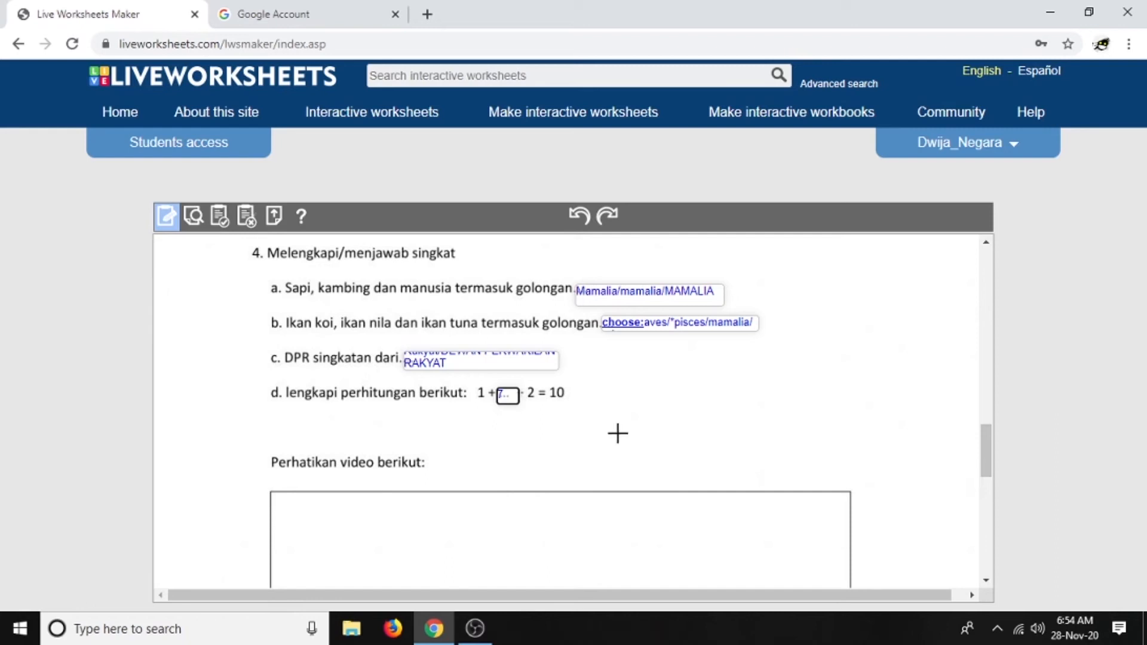
left_click(662, 323)
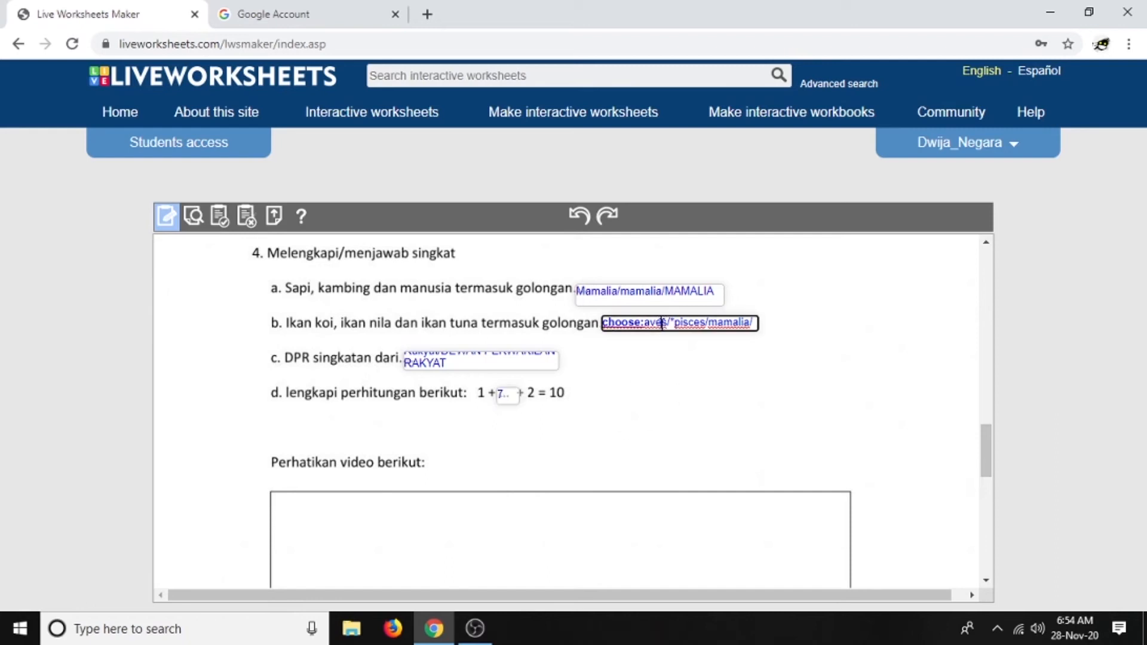
Draw a box filling the empty video frame under "Perhatikan video berikut:"
scroll(503, 416, "up", 18)
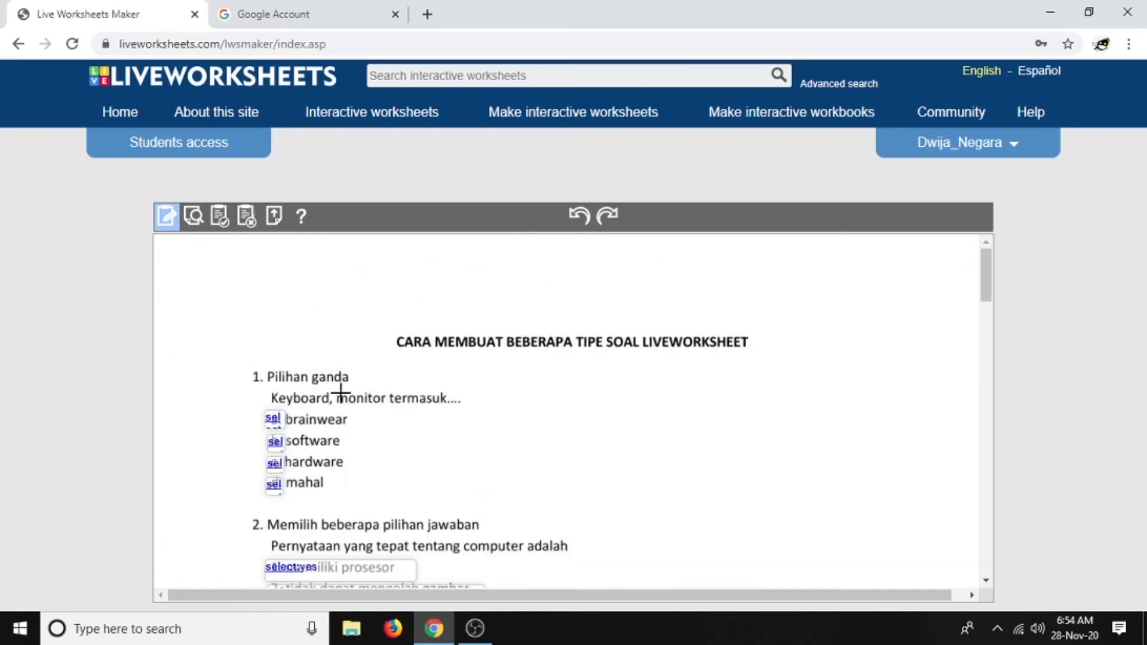
scroll(376, 454, "down", 6)
scroll(390, 455, "down", 3)
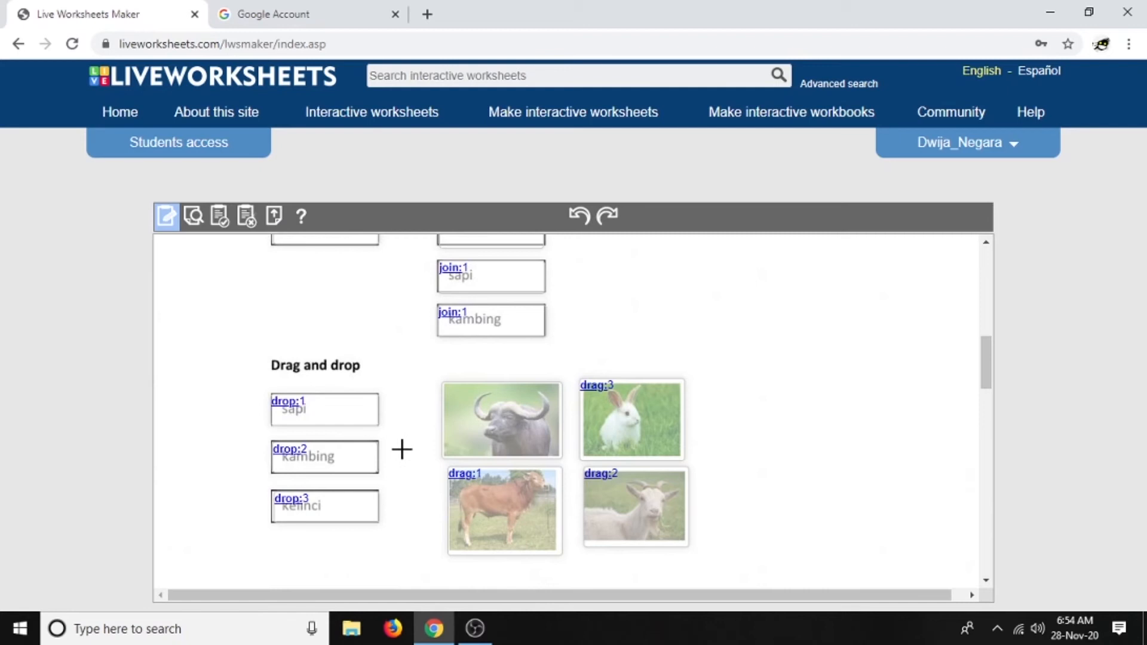
scroll(403, 449, "down", 10)
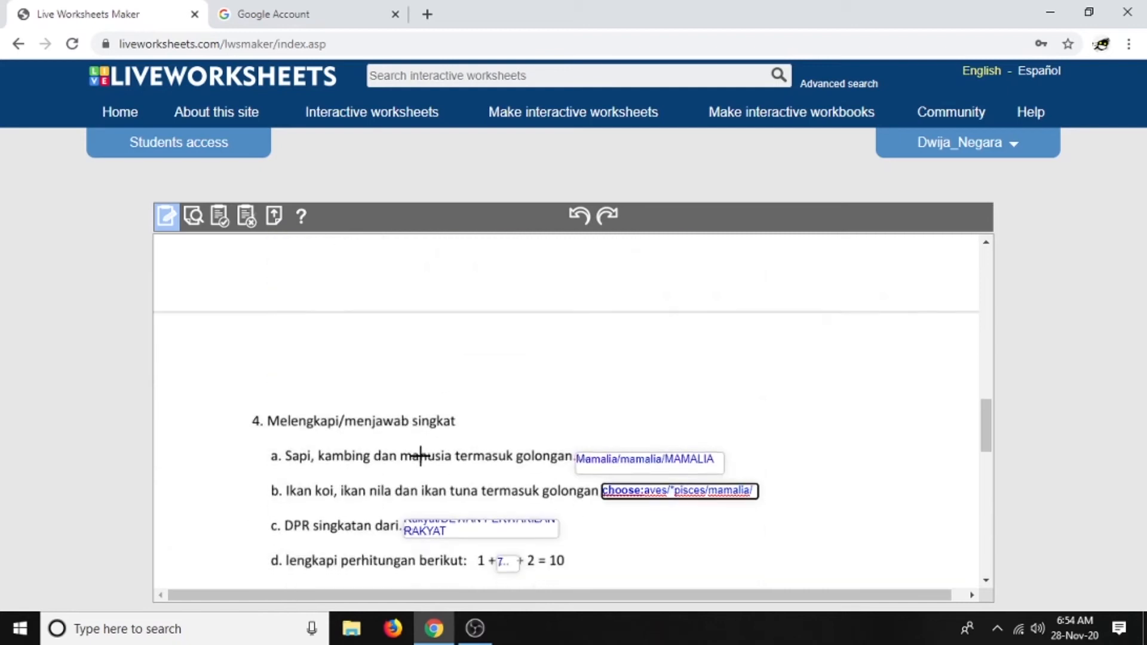
scroll(412, 455, "up", 2)
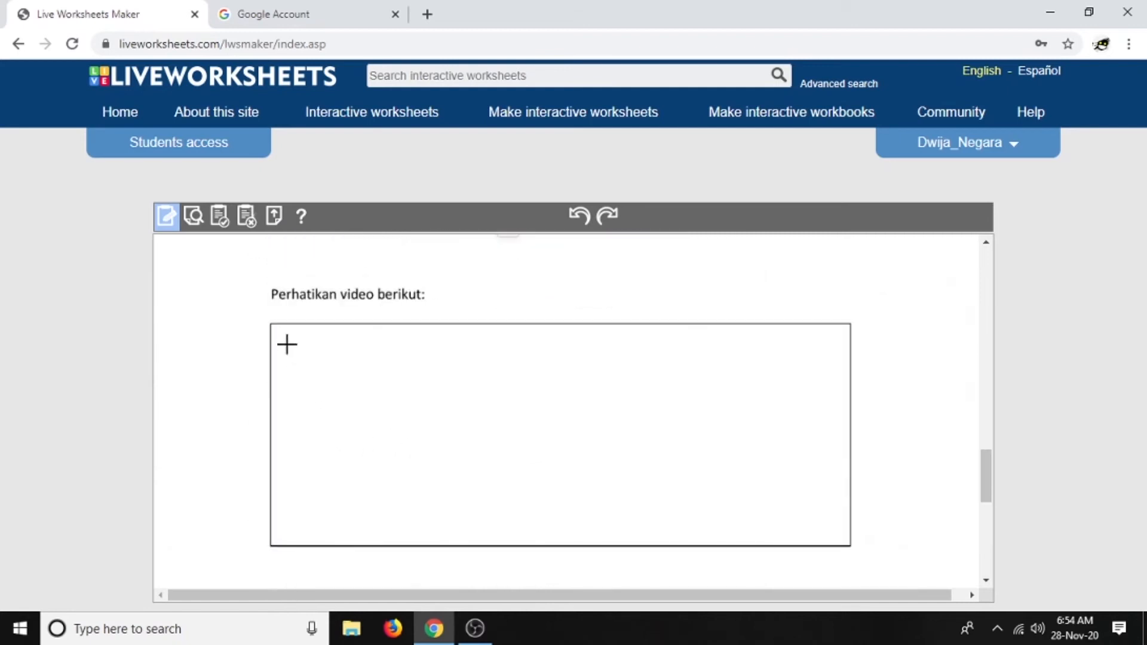
left_click_drag(269, 325, 848, 542)
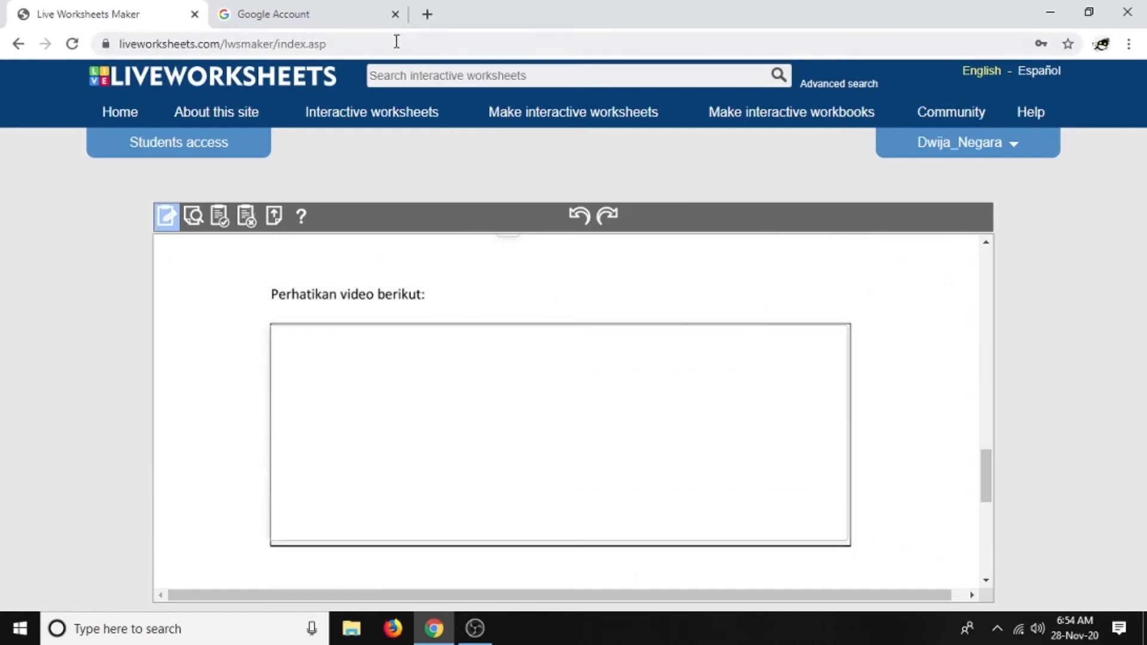
Search the web for YouTube in a new browser tab and open the YouTube site
left_click(328, 18)
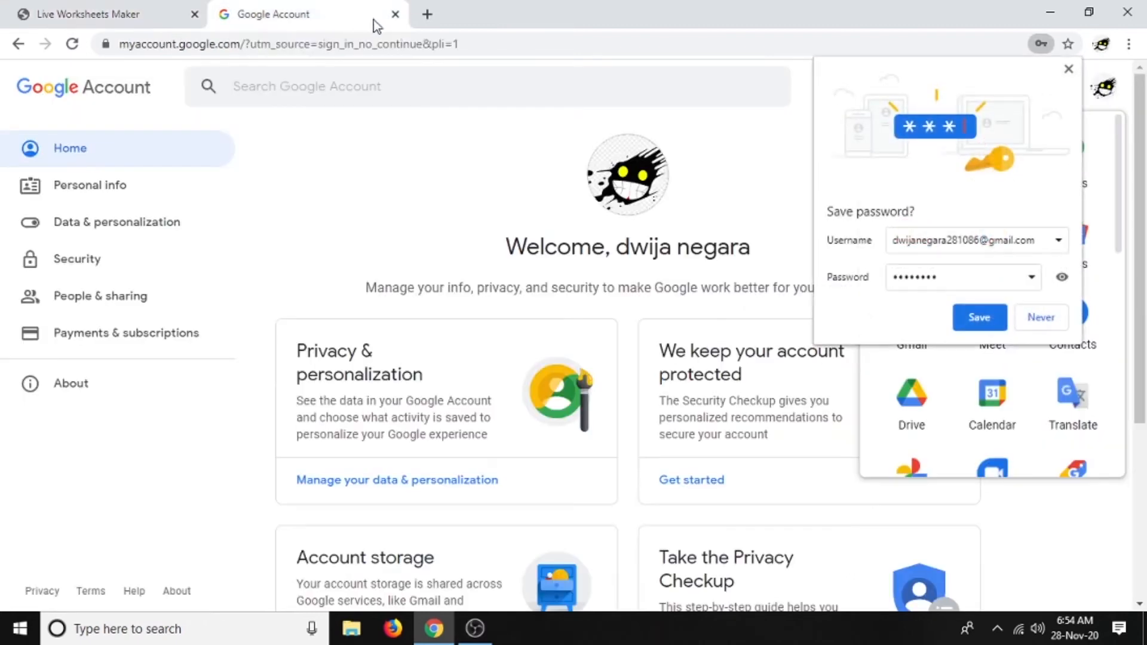
left_click(427, 14)
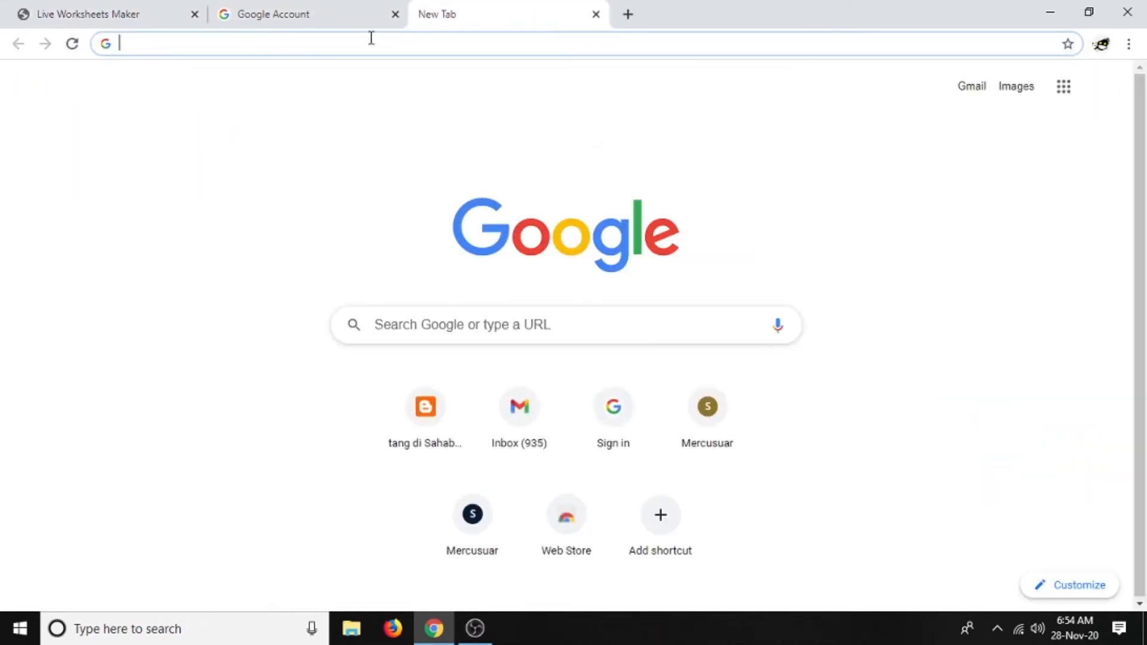
type("YOU")
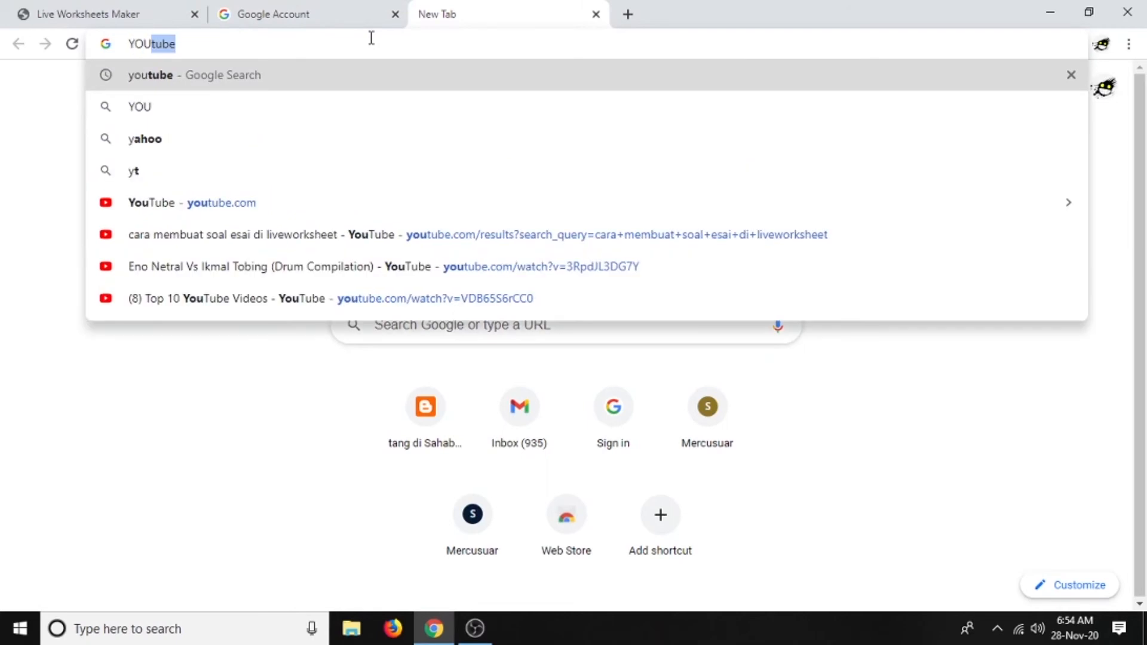
type("TUBE")
key("Return")
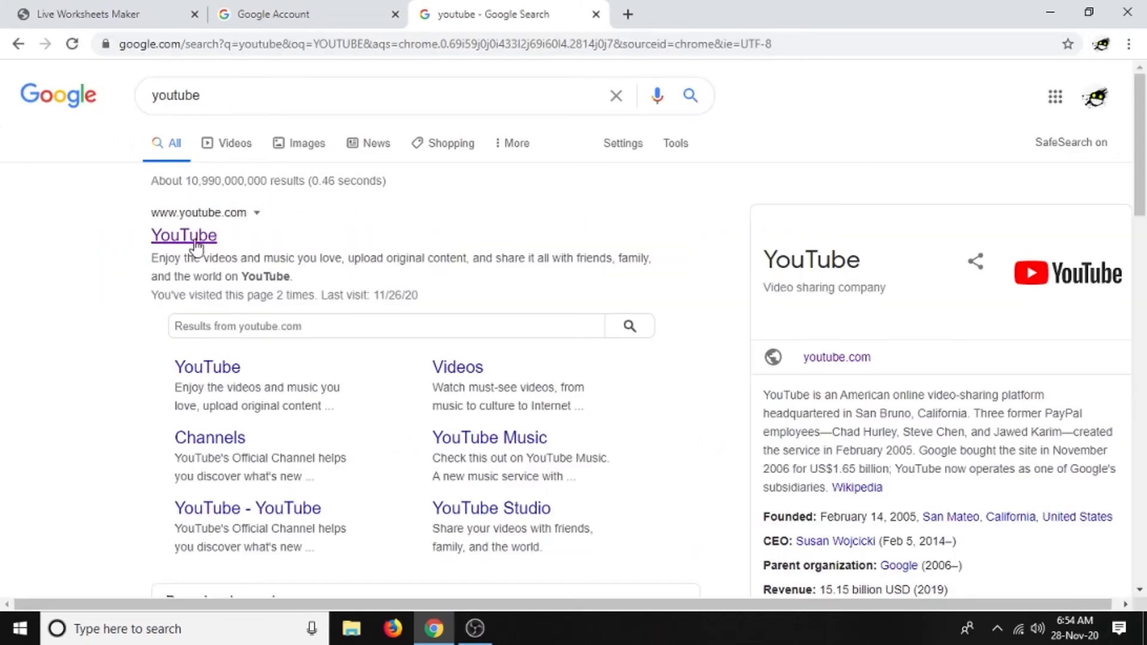
left_click(197, 237)
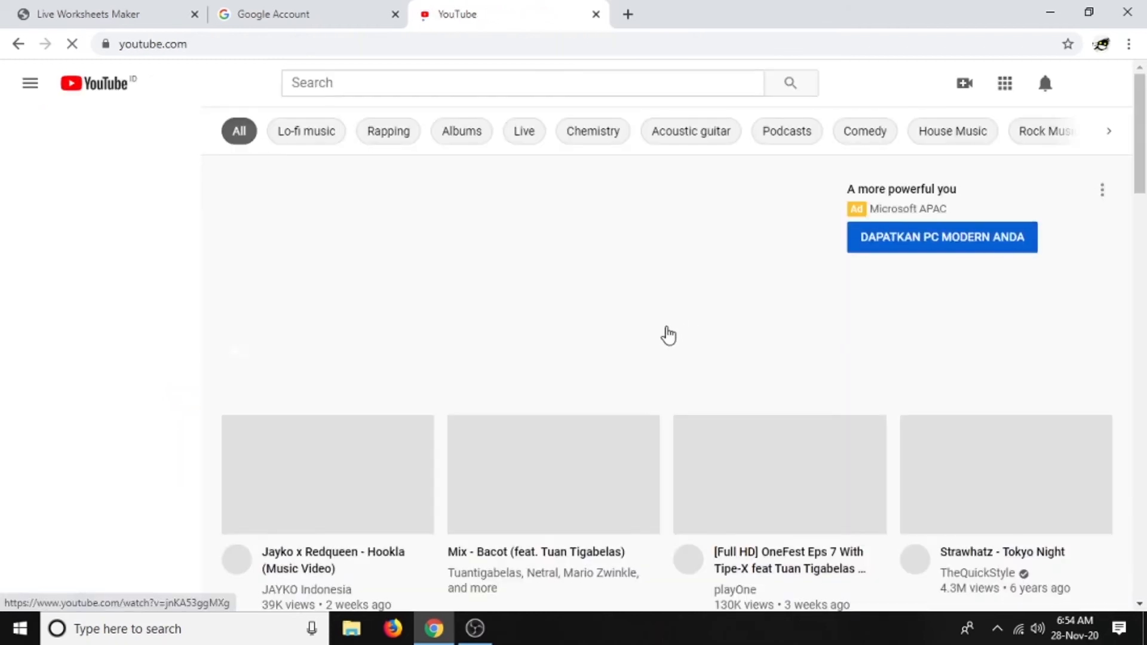
Search YouTube for "PRMBRLAJARAN JENIS-JENIS HEWAN"
scroll(561, 371, "down", 3)
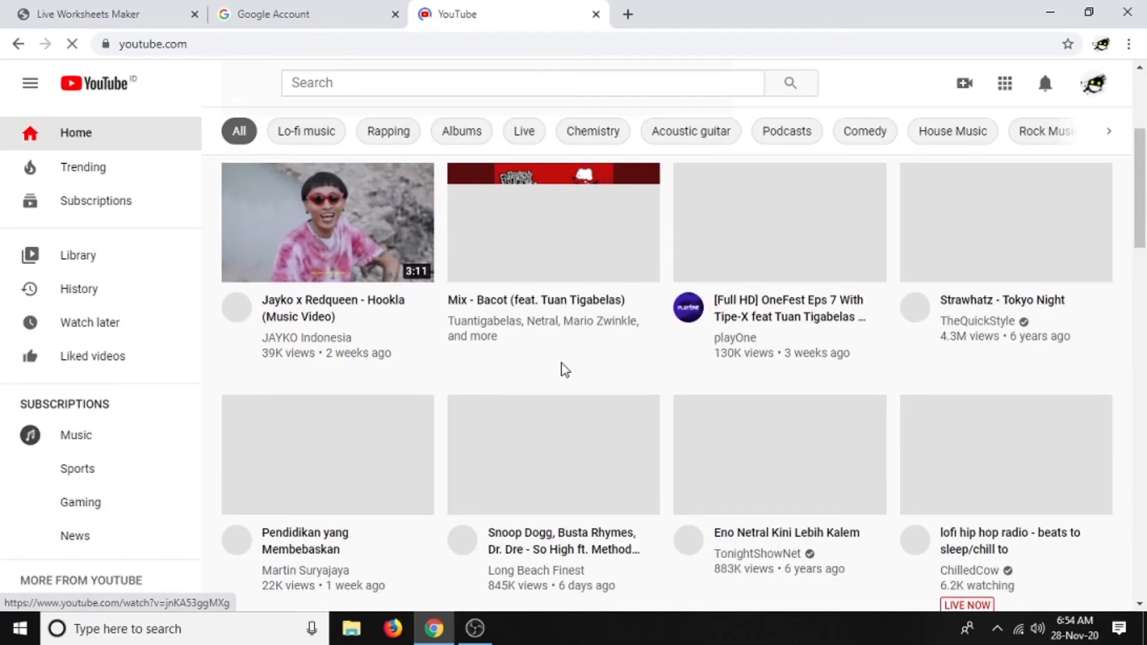
scroll(561, 371, "down", 2)
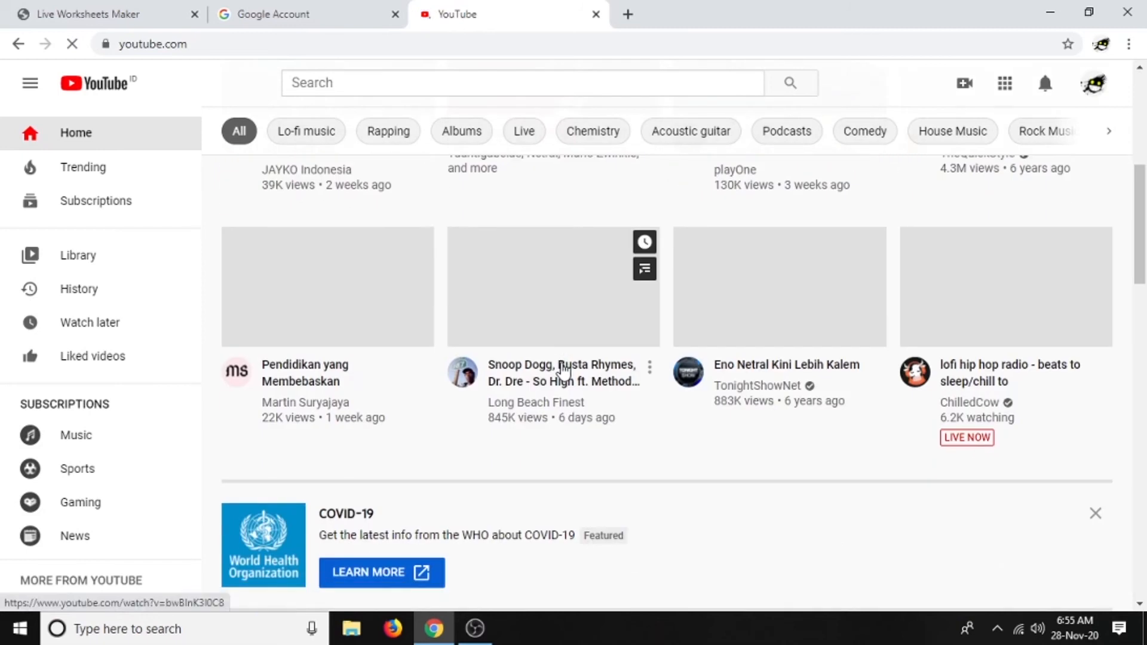
scroll(475, 306, "up", 1)
left_click(335, 76)
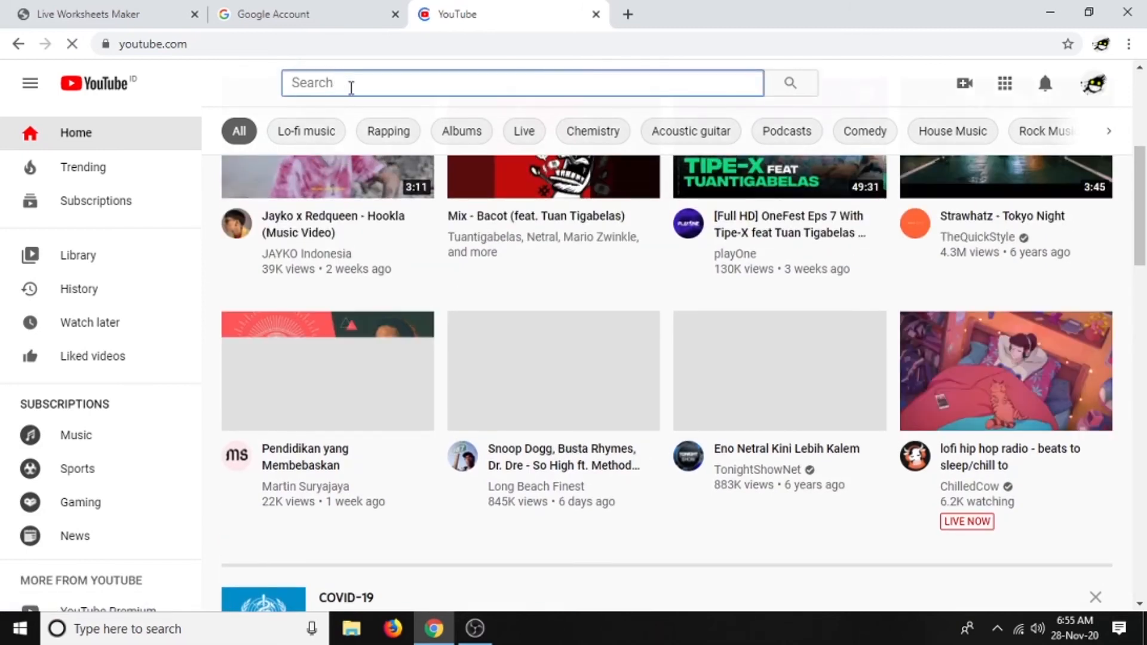
type("PRMBR")
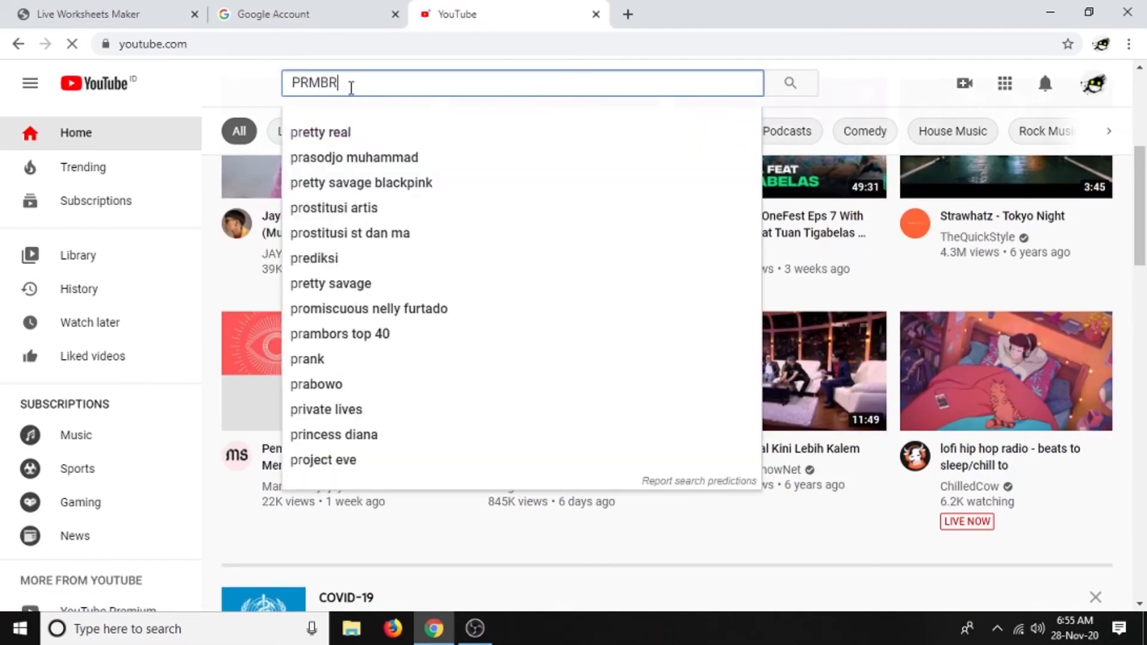
type("LA")
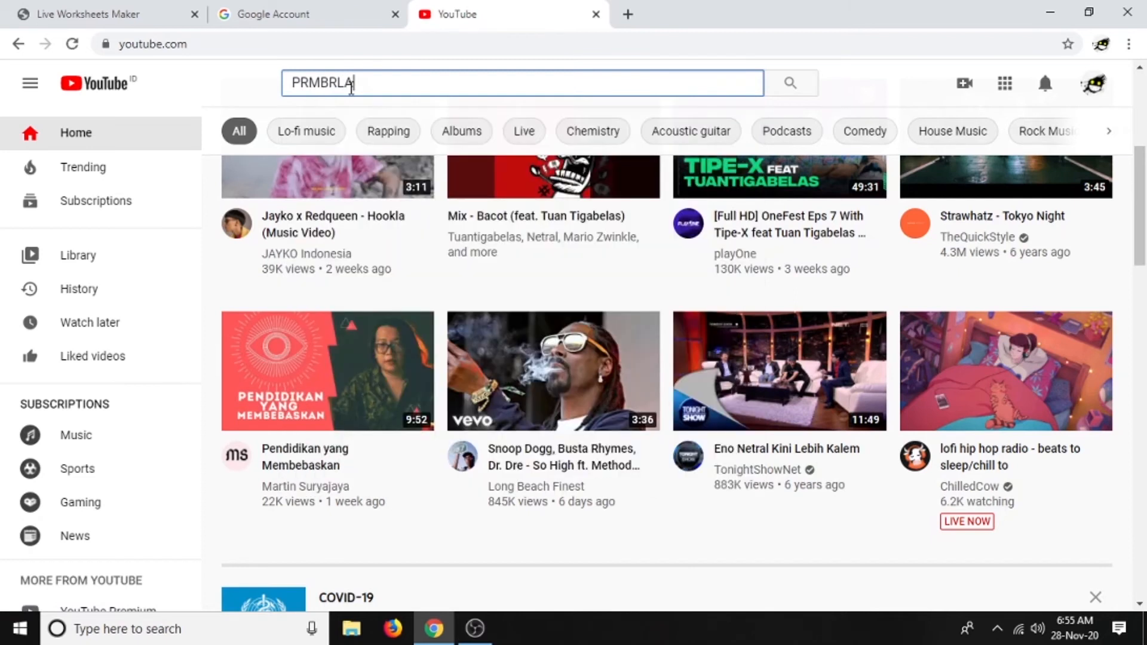
type("JARAN JENIS-JENIS ")
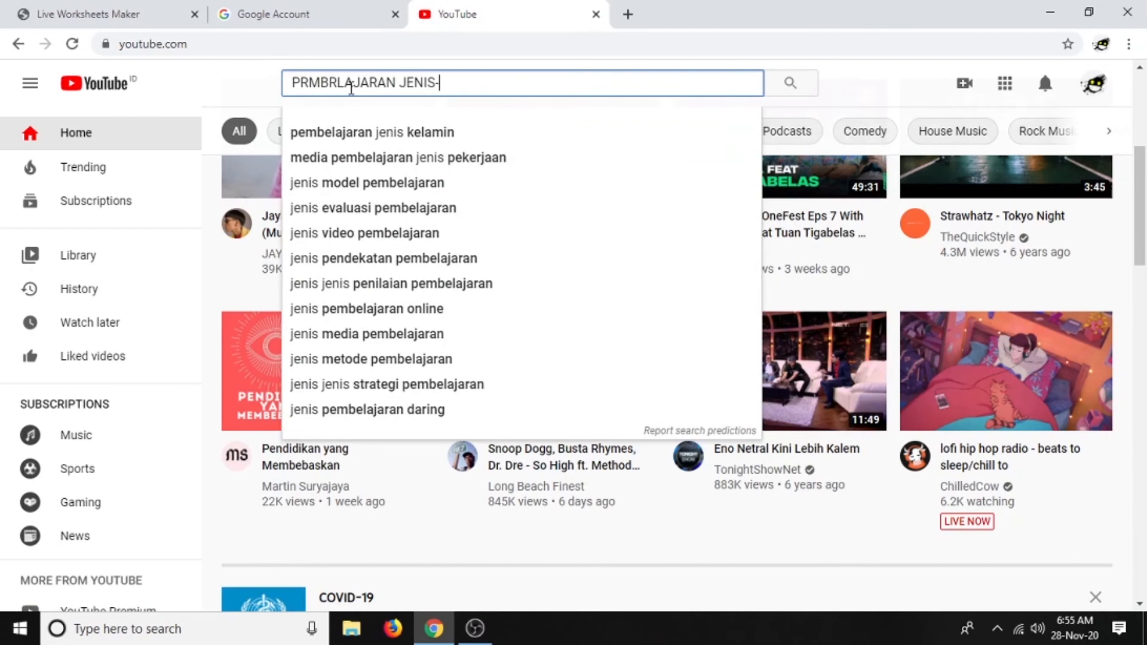
type("HEWAN")
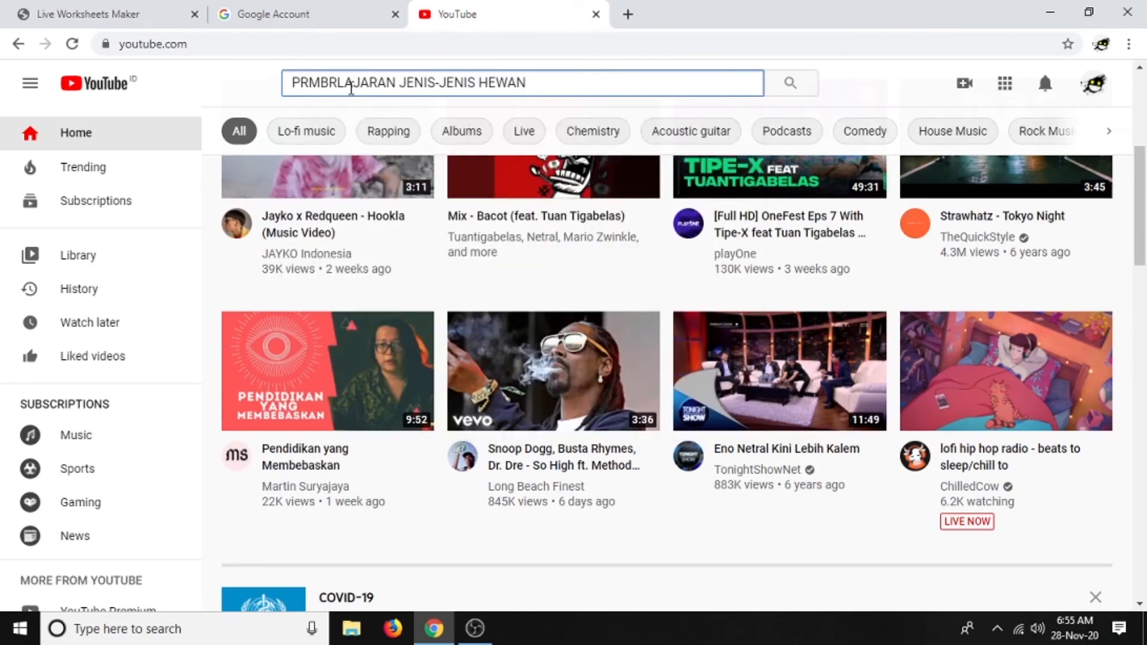
key("Return")
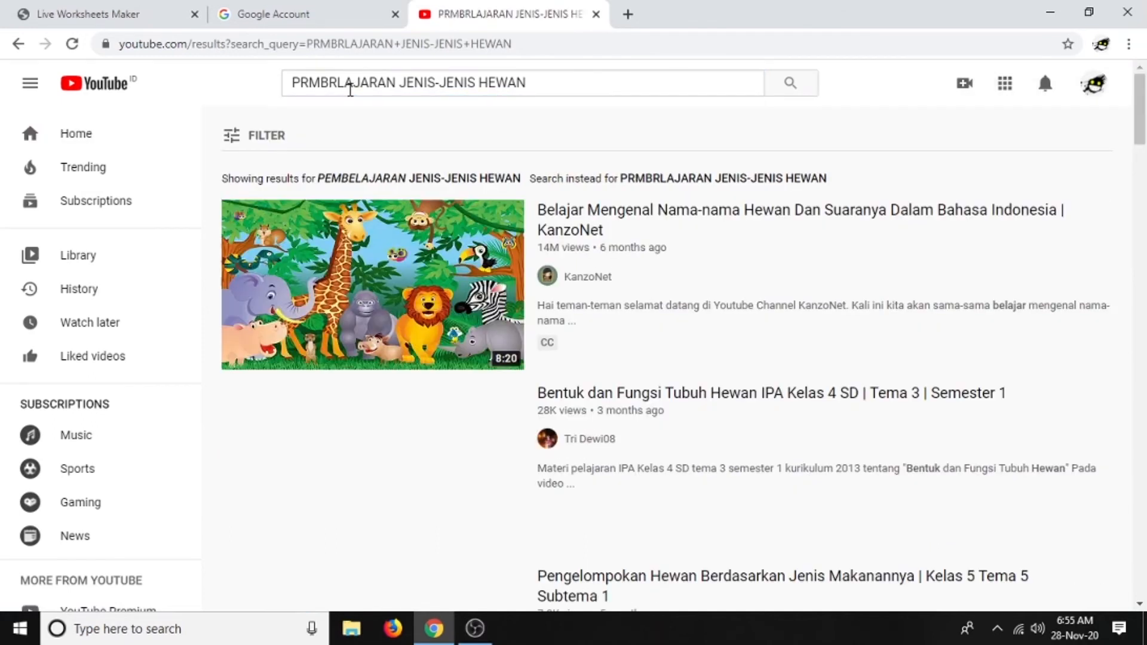
Open the KanzoNet video "Belajar Mengenal Nama-nama Hewan Dan Suaranya", pause it and copy its video URL
left_click(698, 222)
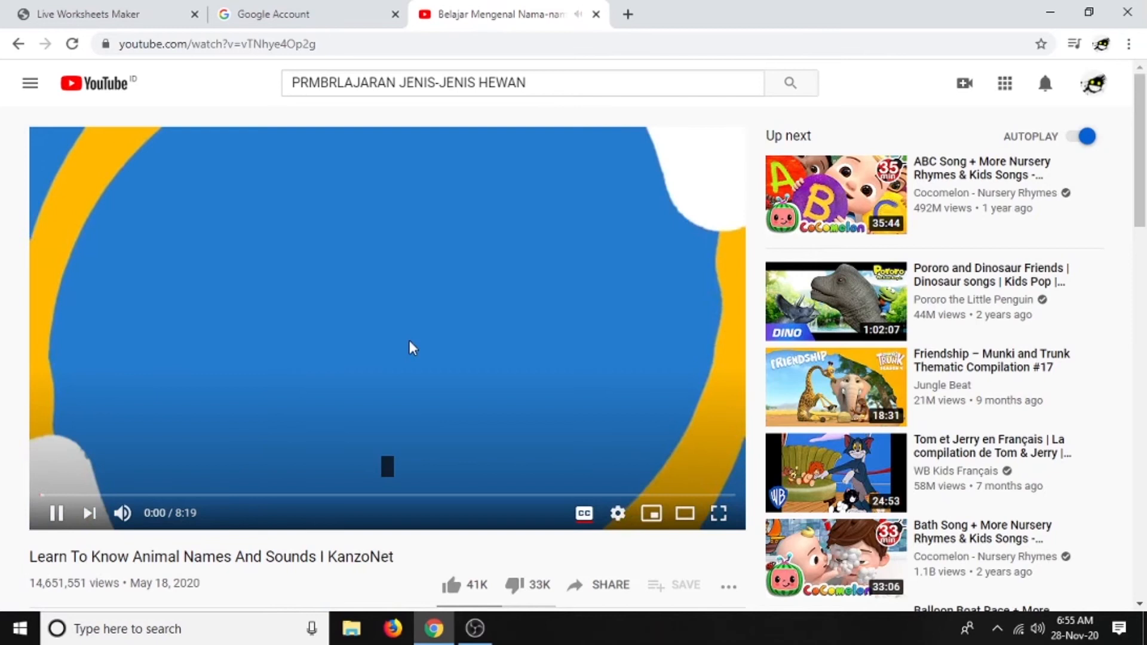
left_click(321, 409)
right_click(395, 298)
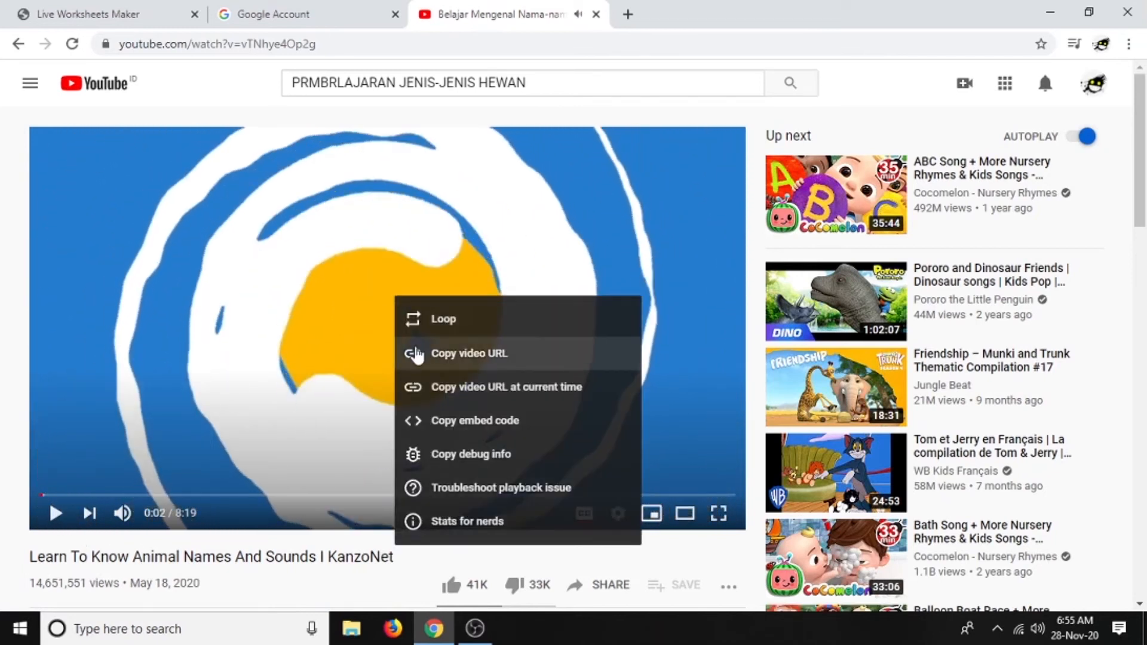
left_click(492, 359)
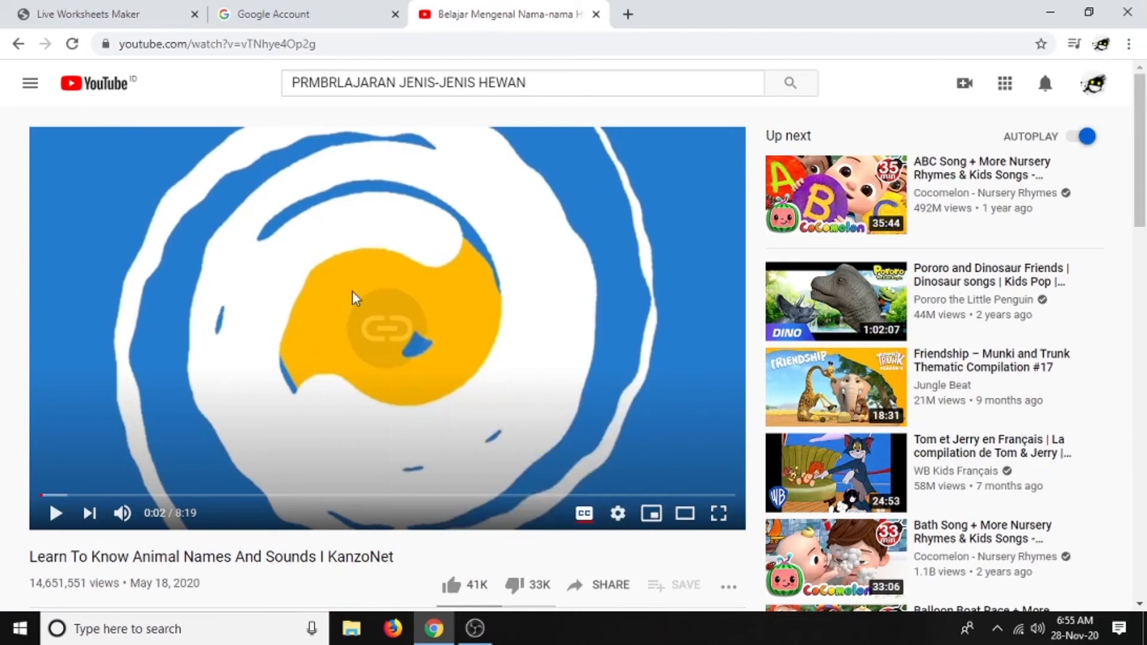
Return to the Liveworksheets editor and paste the copied YouTube link into the video box
left_click(115, 19)
left_click(320, 359)
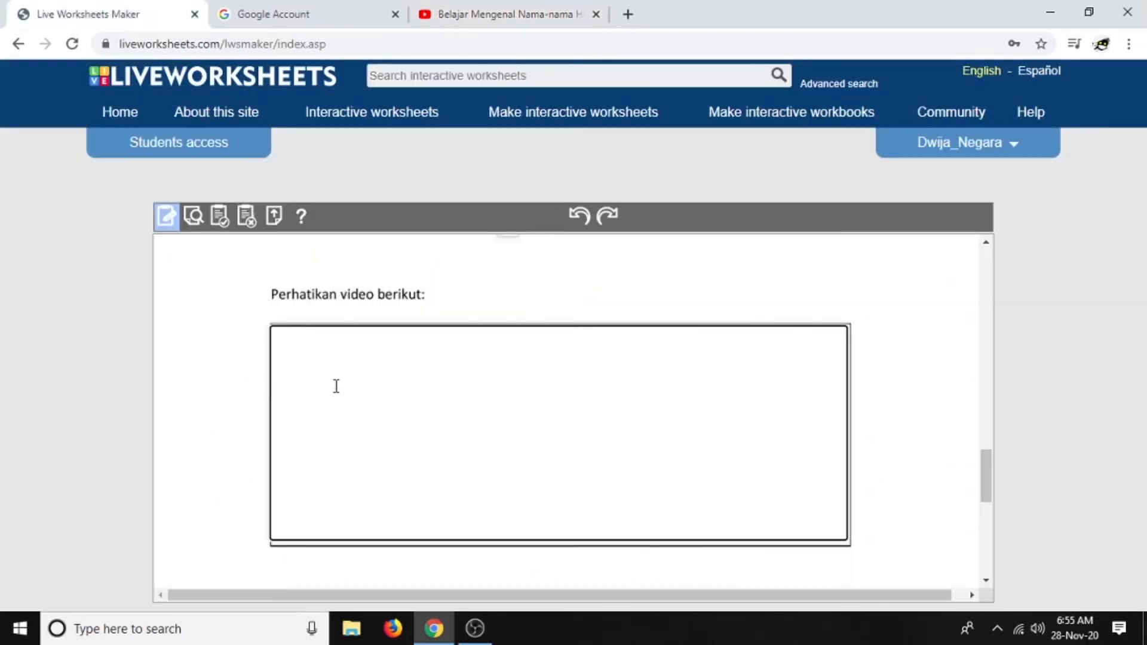
key("ctrl+v")
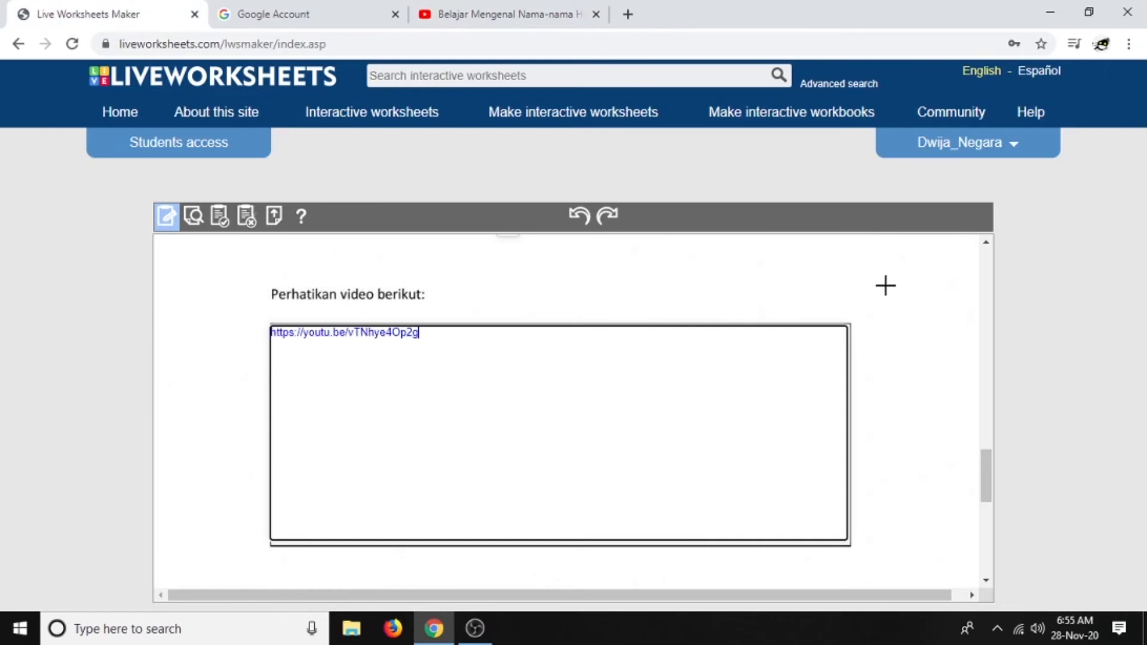
Look over the coded answer boxes and start saving the worksheet to open its information form
scroll(911, 344, "down", 2)
scroll(912, 371, "down", 3)
scroll(289, 360, "up", 1)
scroll(289, 360, "up", 10)
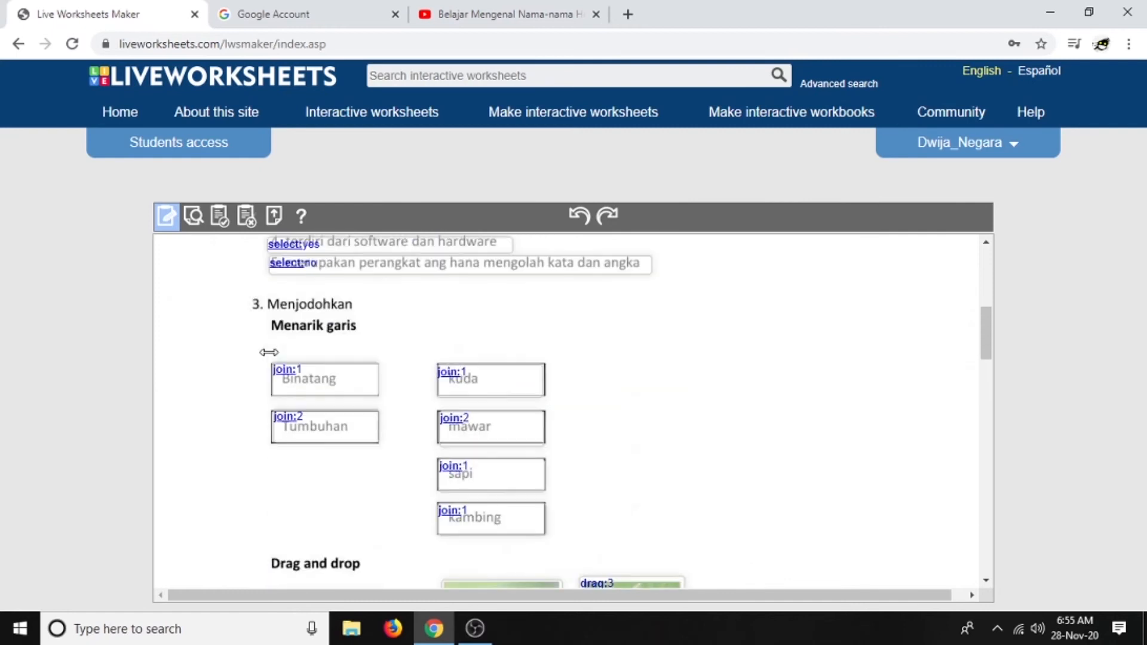
scroll(258, 351, "up", 1)
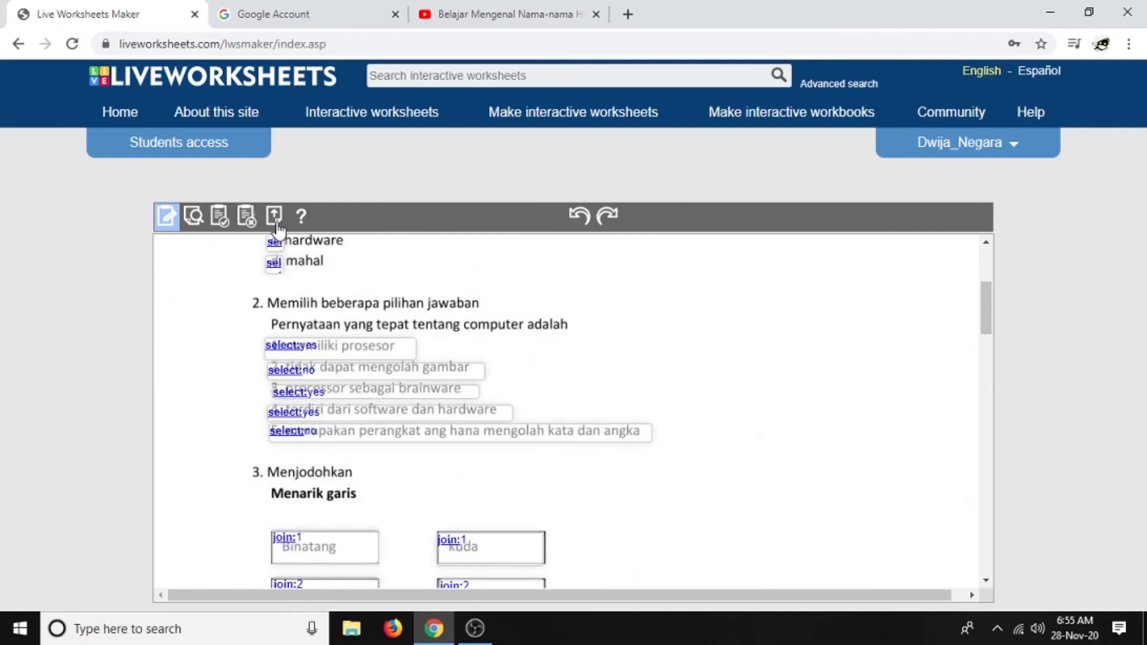
left_click(222, 229)
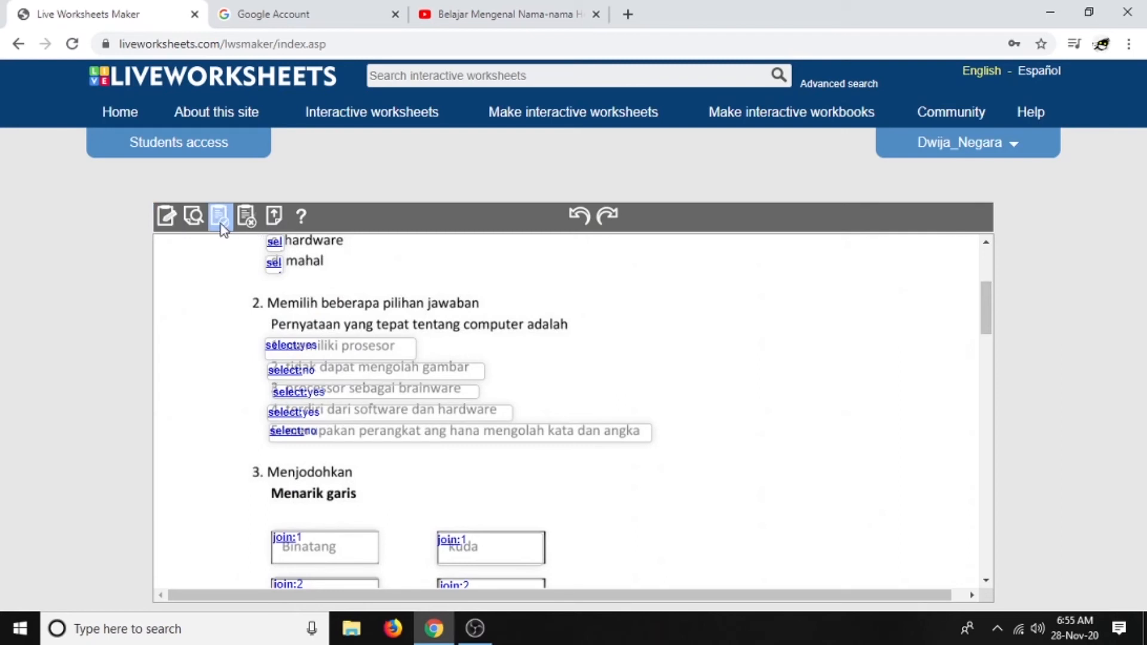
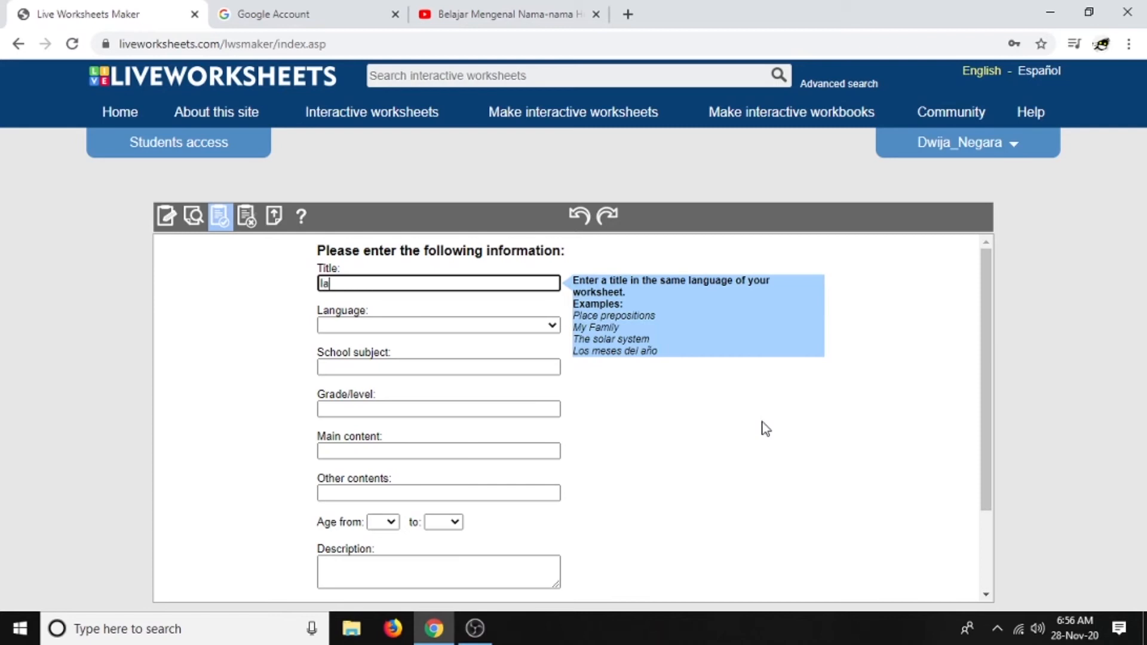
Title the worksheet "Latihan membuat soal" and set its language to Indonesian
type("han membuat soal")
left_click(548, 326)
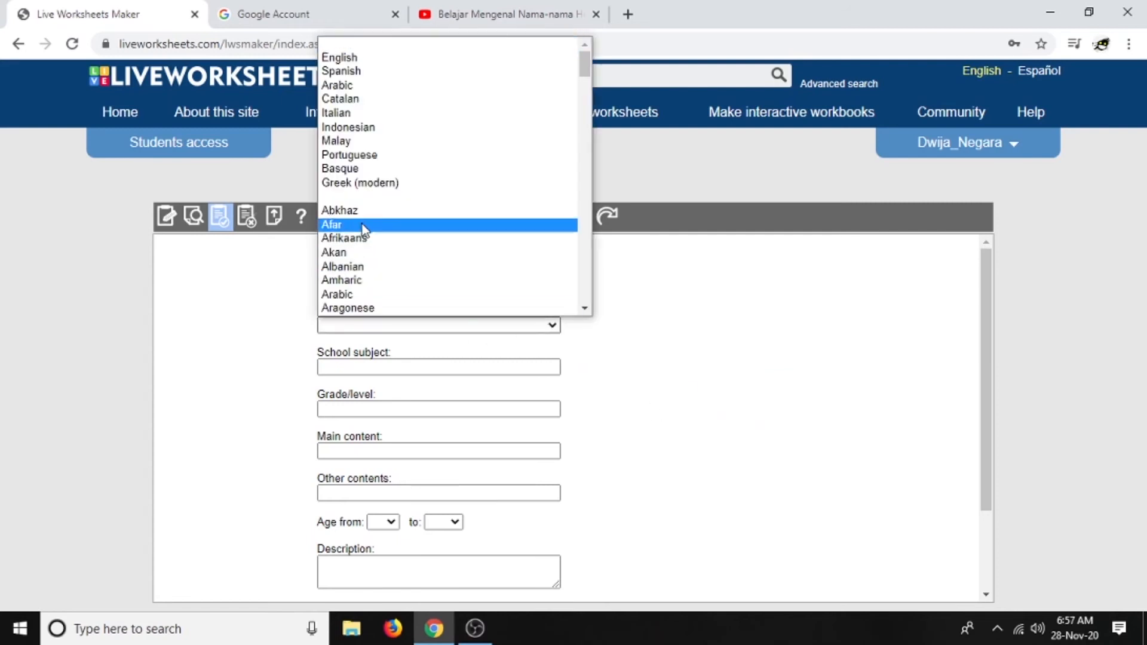
scroll(389, 113, "down", 12)
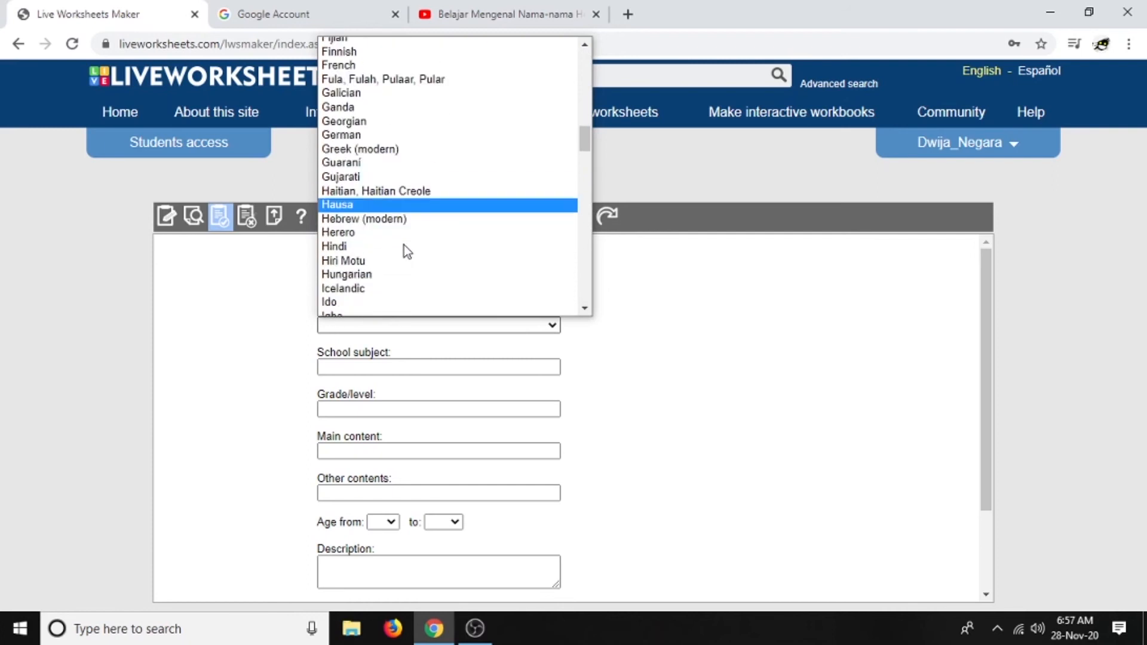
scroll(404, 251, "down", 6)
scroll(391, 197, "up", 3)
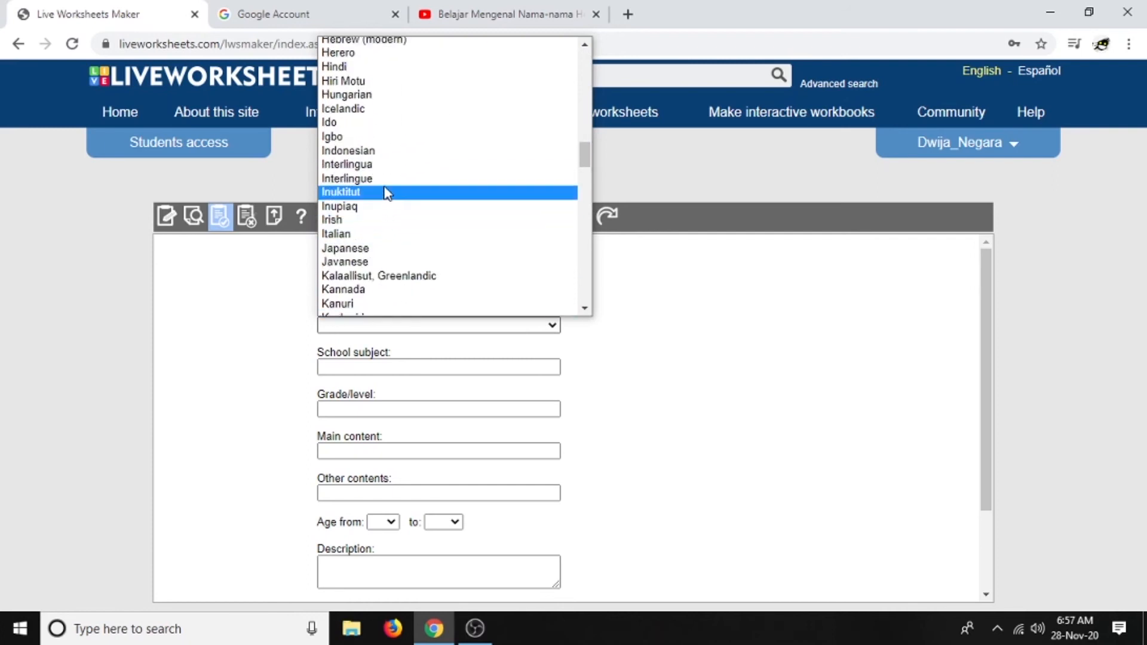
left_click(385, 152)
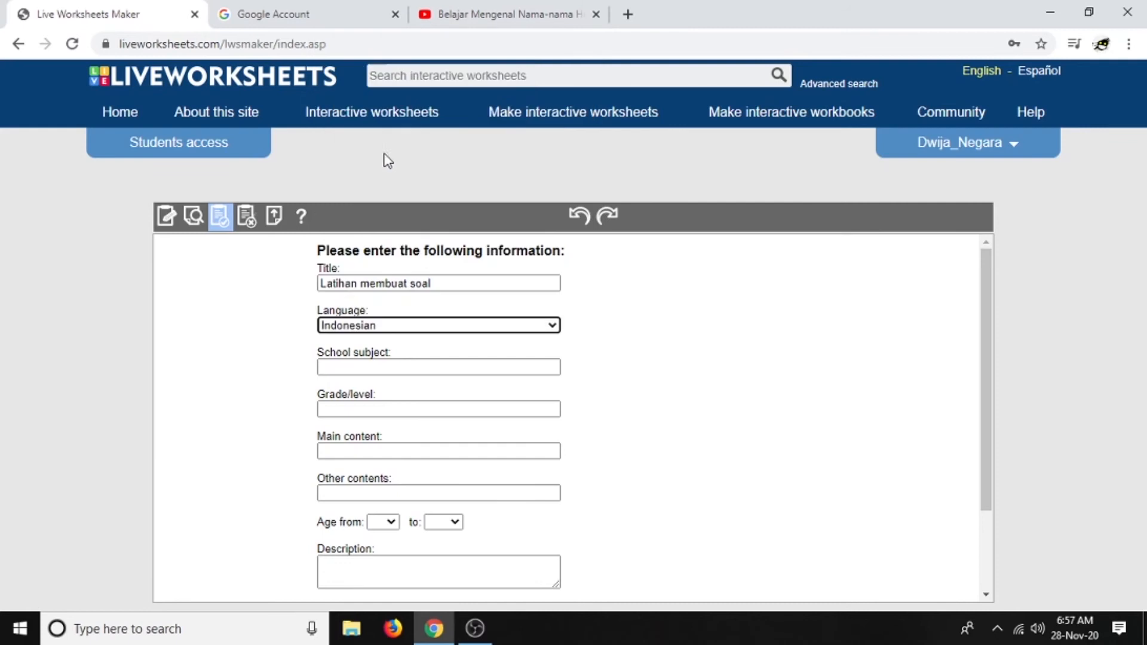
Set the school subject to Tematik and the grade/level to 5
left_click(383, 367)
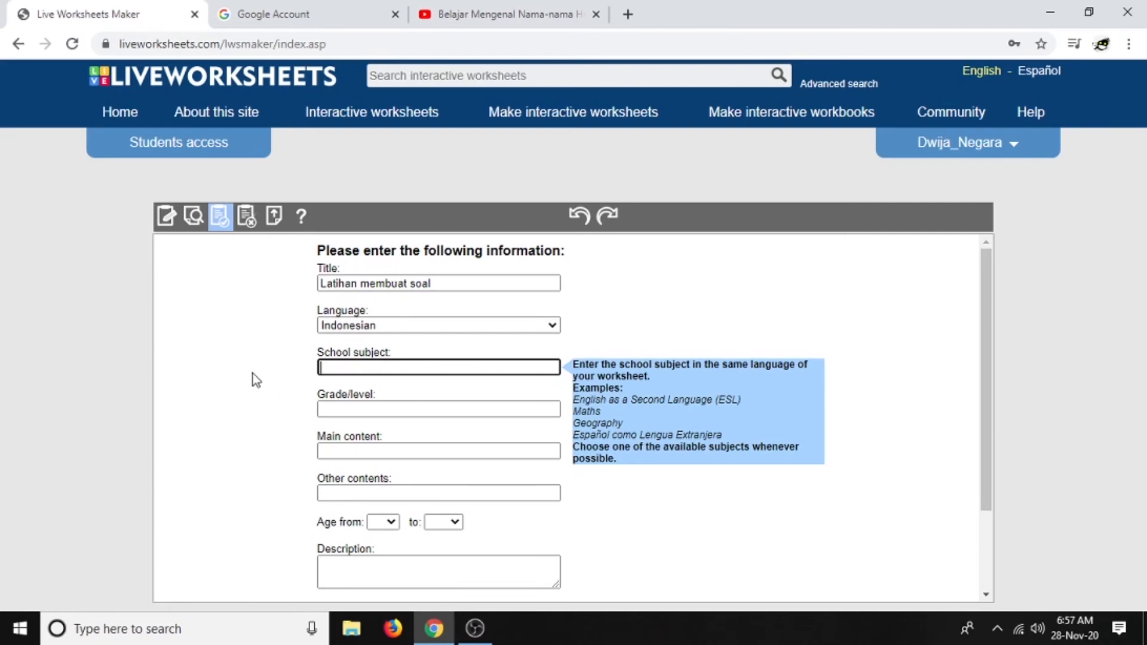
type("tema")
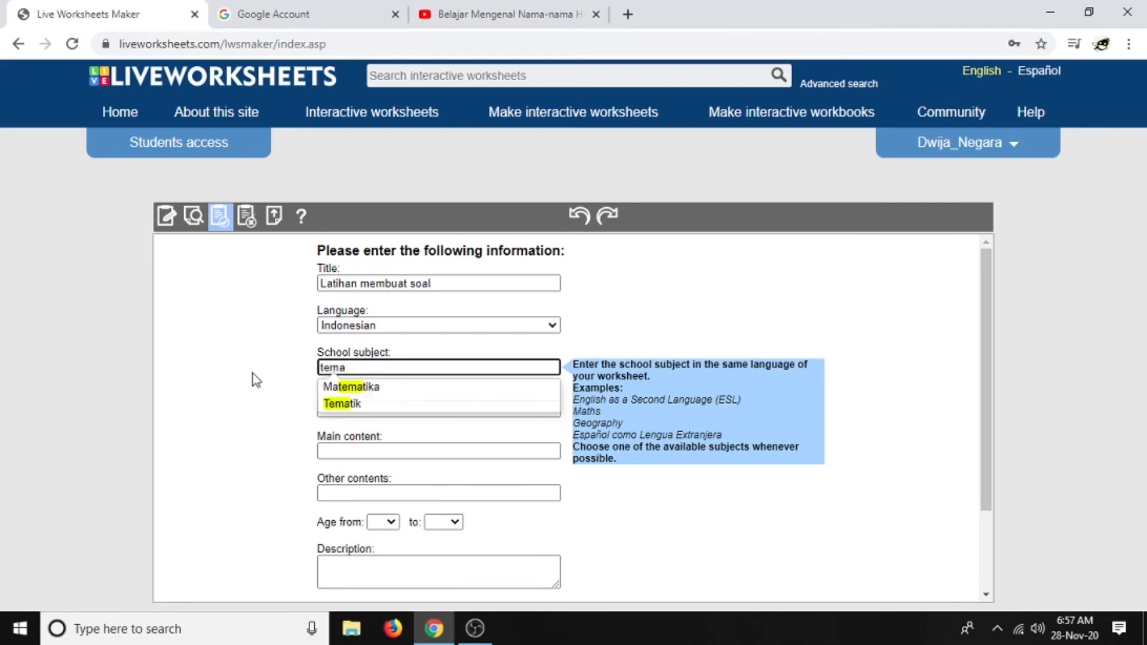
left_click(345, 404)
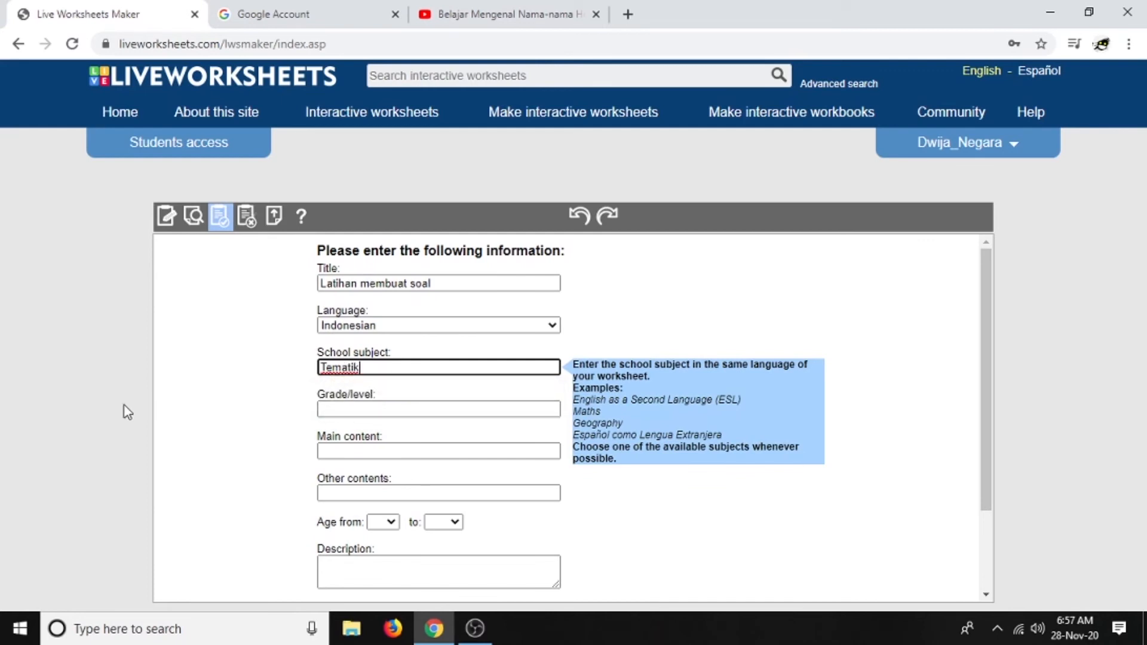
left_click(360, 411)
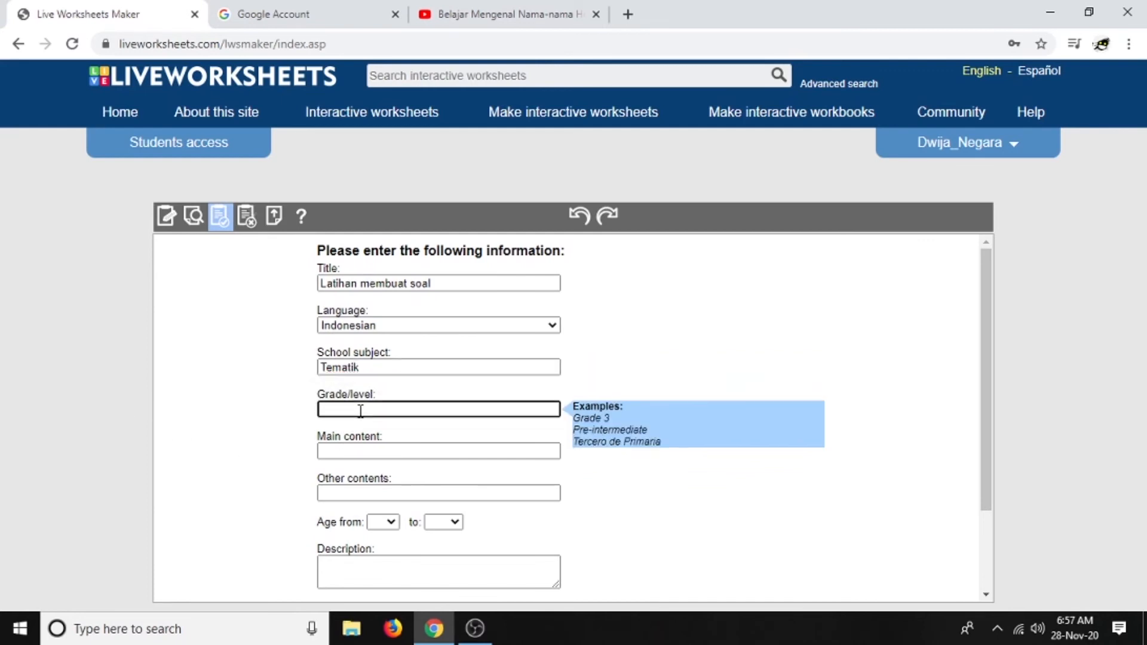
type("5")
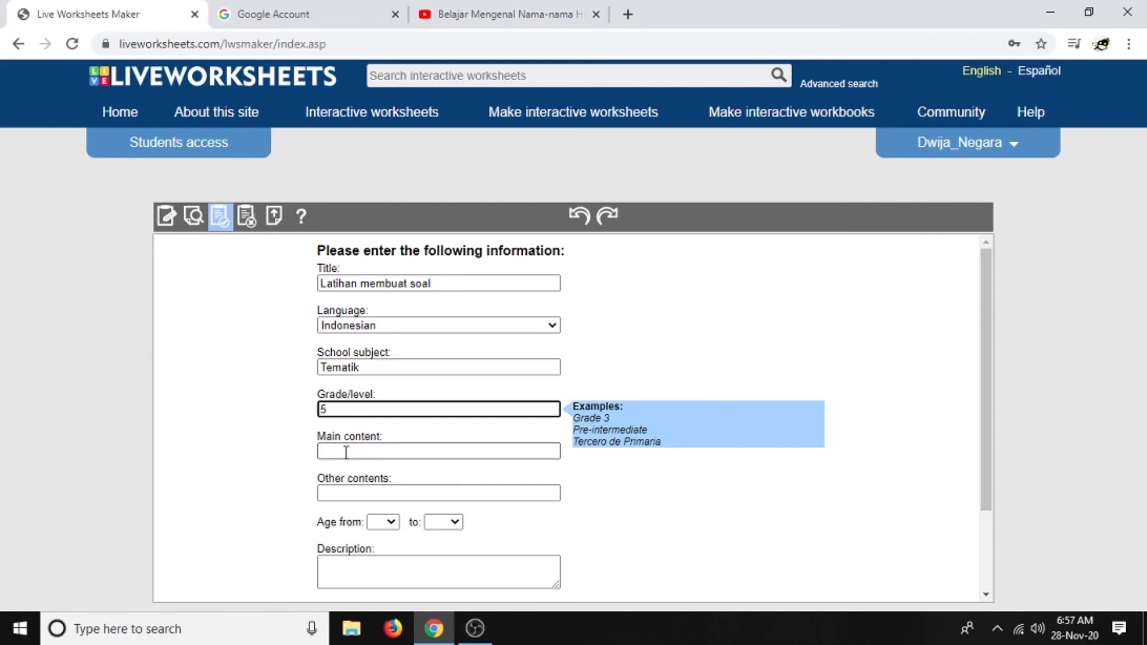
Enter Komputer as the main content and "mengenal perangkat komputer" as the other contents
left_click(346, 453)
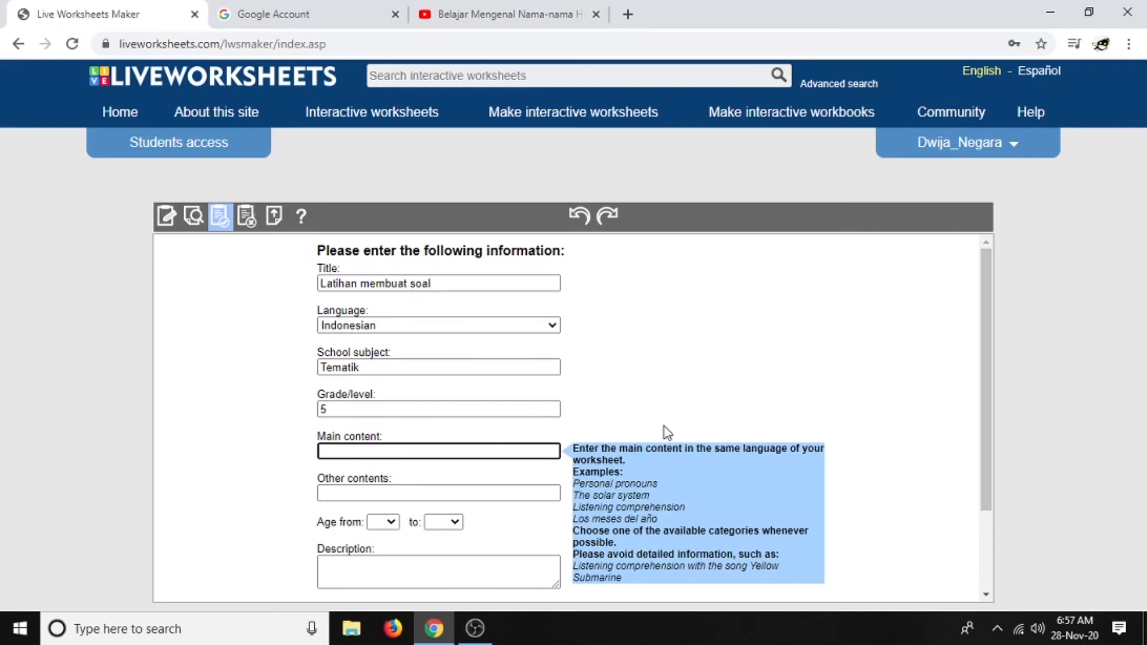
type("komputer")
left_click(495, 494)
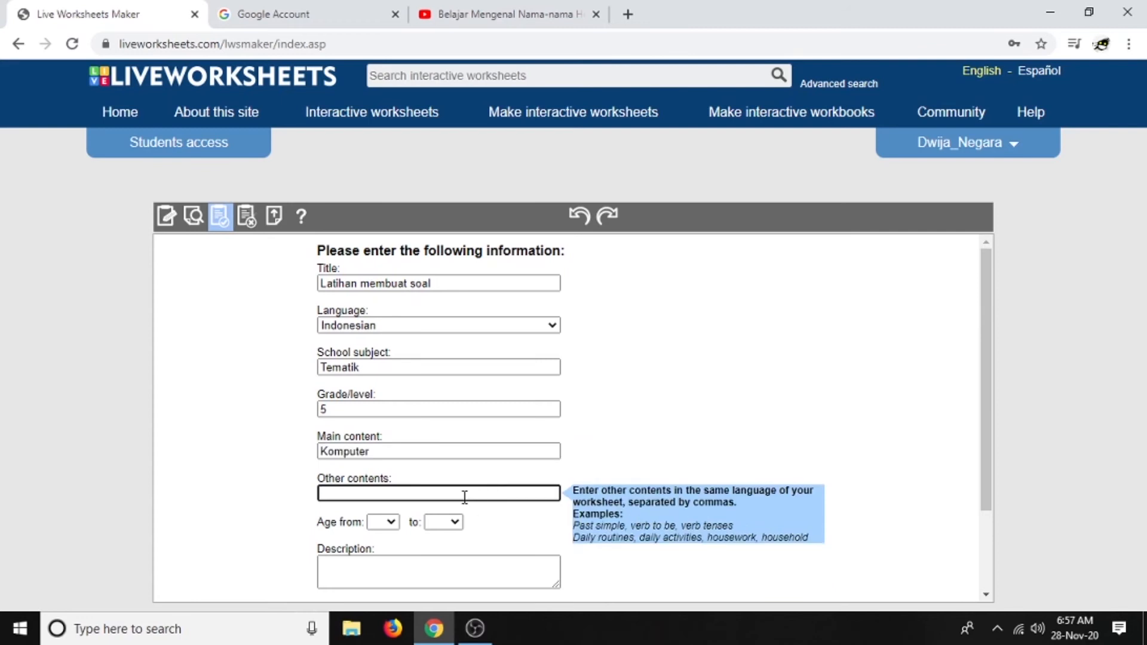
type("mengenal ")
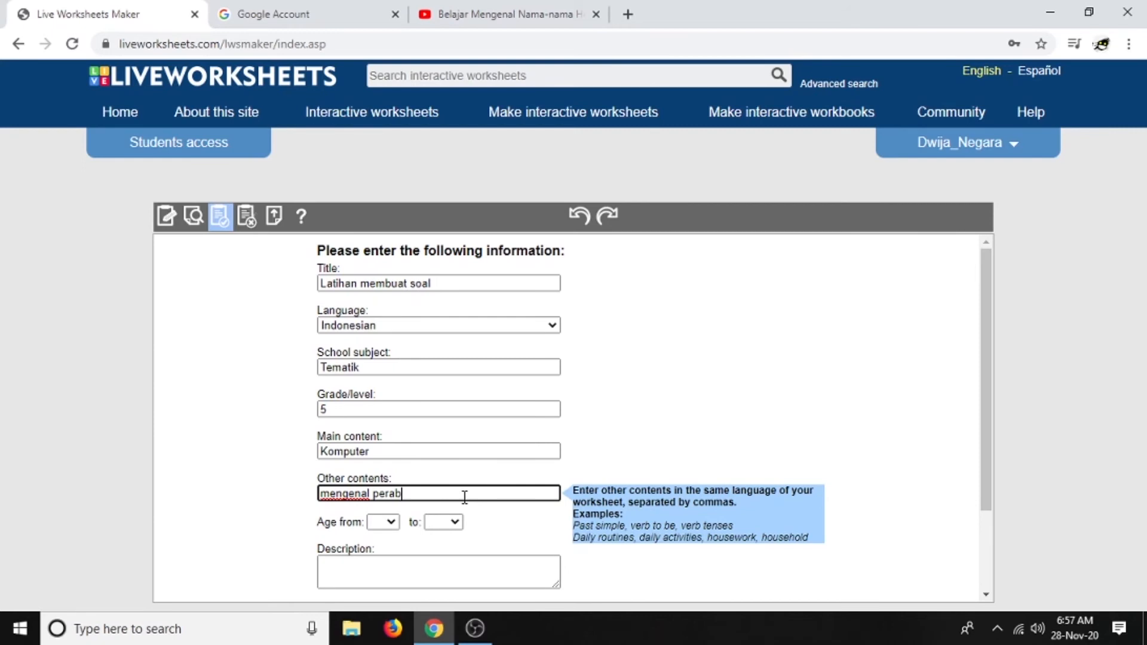
type("perangkat komputer")
Set the worksheet's age range from 6 to 8
left_click(396, 526)
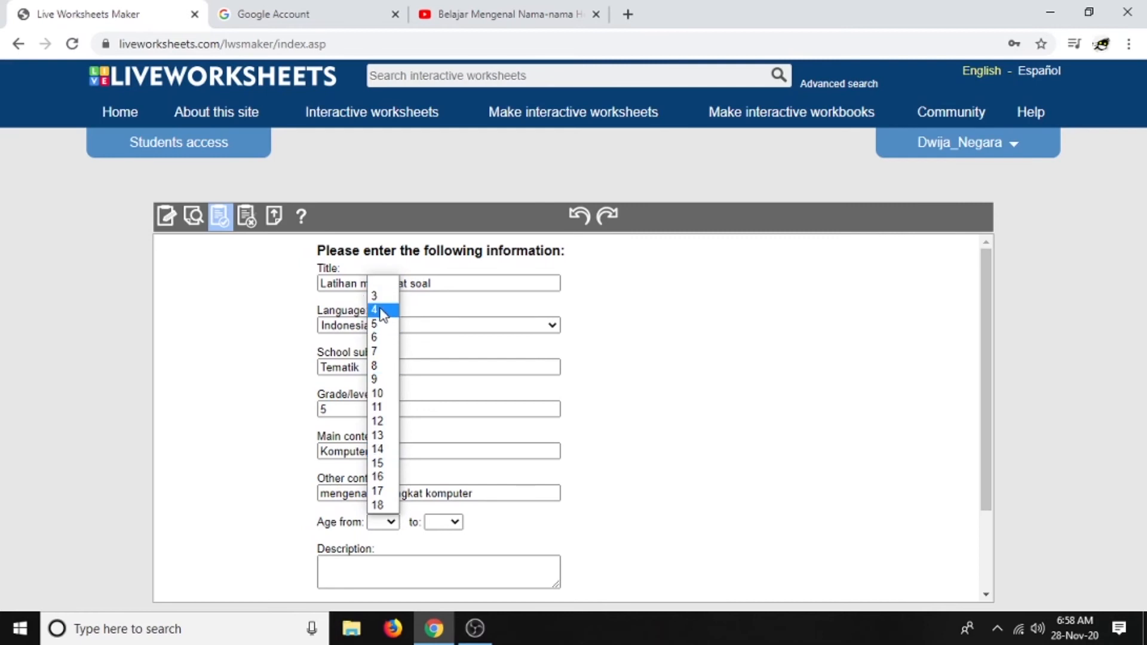
left_click(379, 338)
left_click(454, 522)
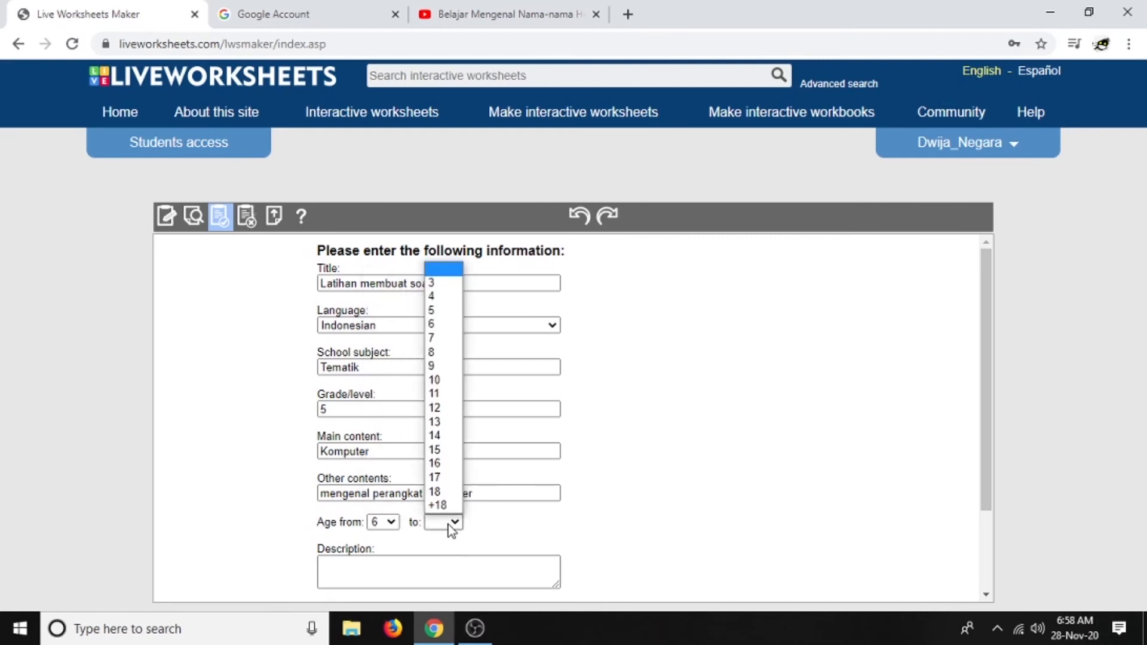
left_click(437, 353)
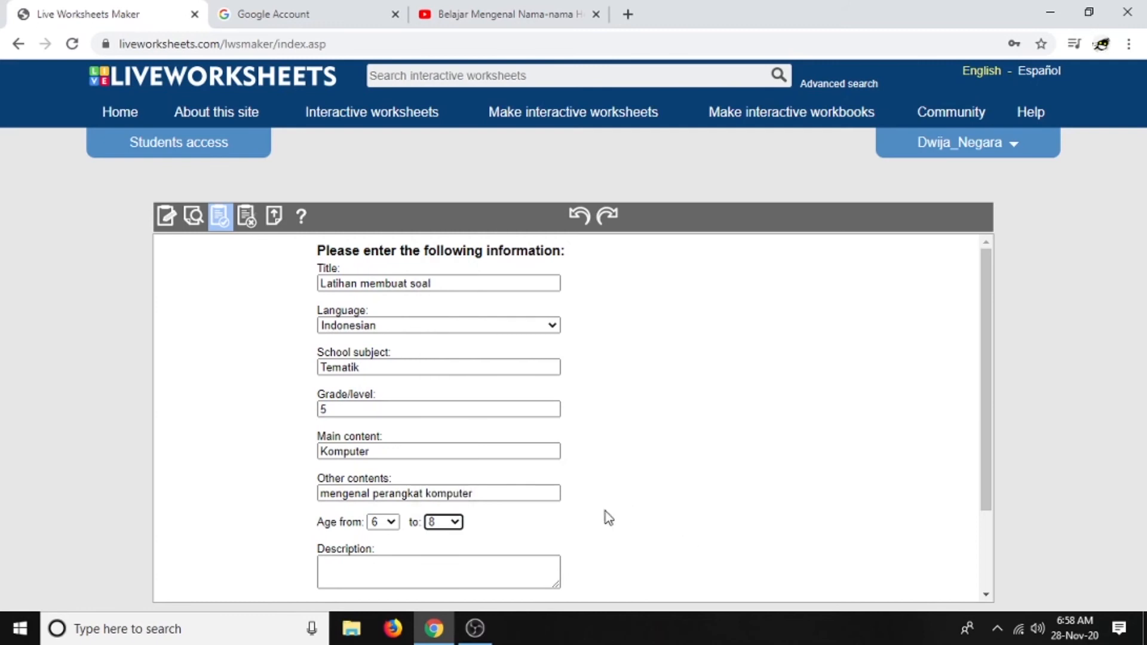
Enter "latihan soal" as the worksheet description and save the worksheet with PDF sharing and embedding allowed
scroll(640, 538, "down", 2)
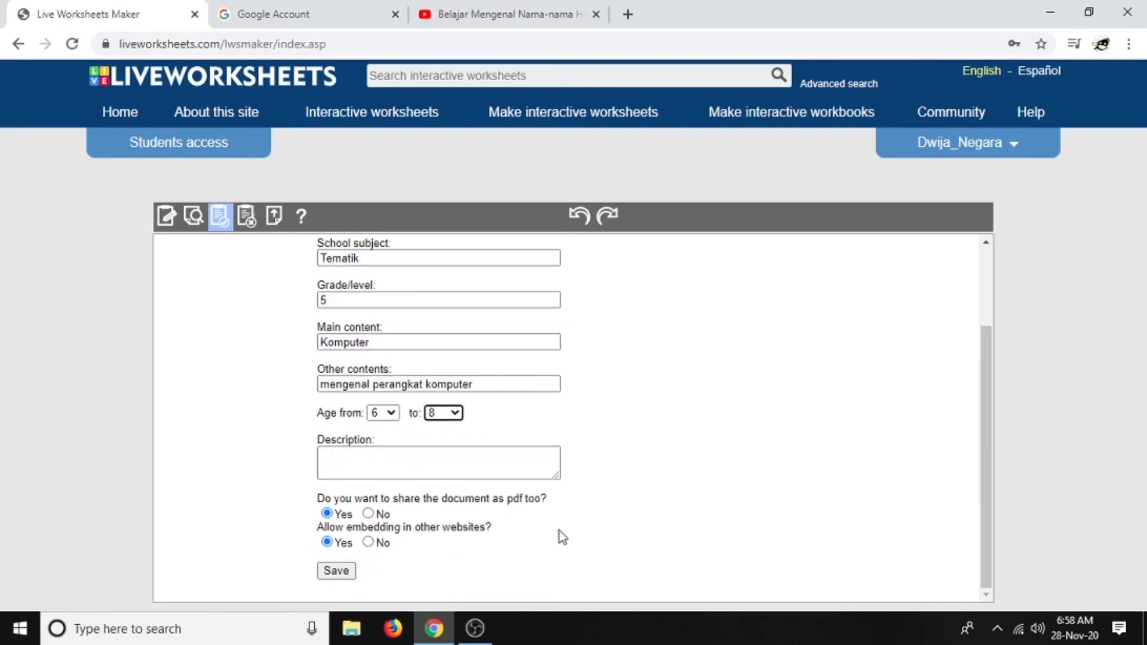
left_click(345, 572)
left_click(346, 573)
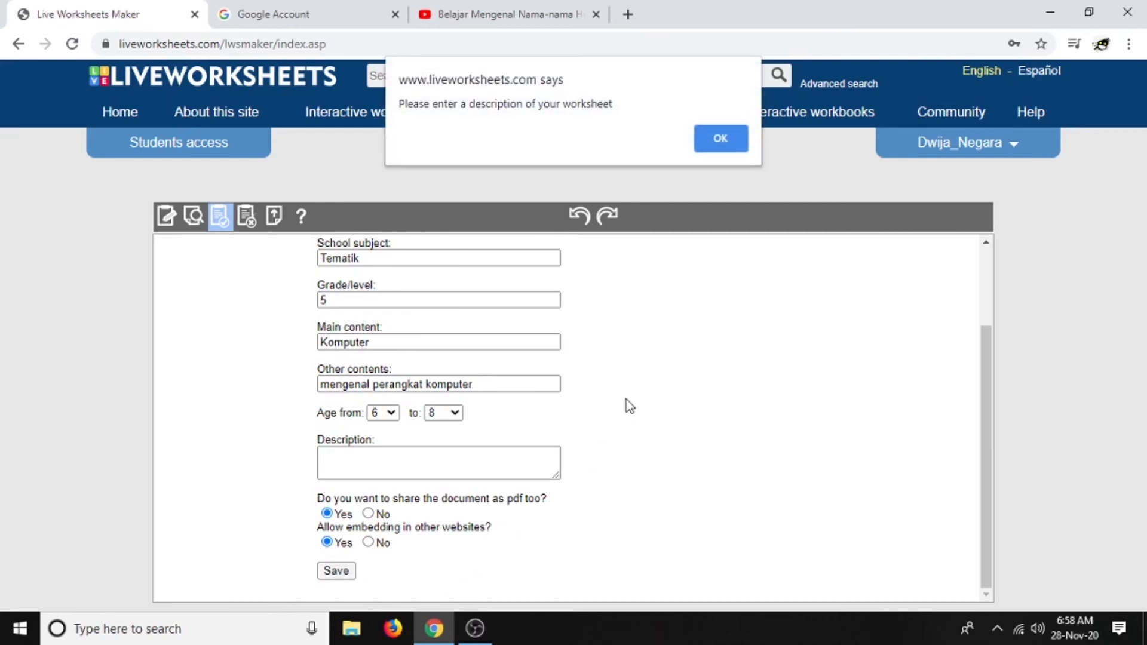
left_click(717, 138)
left_click(362, 465)
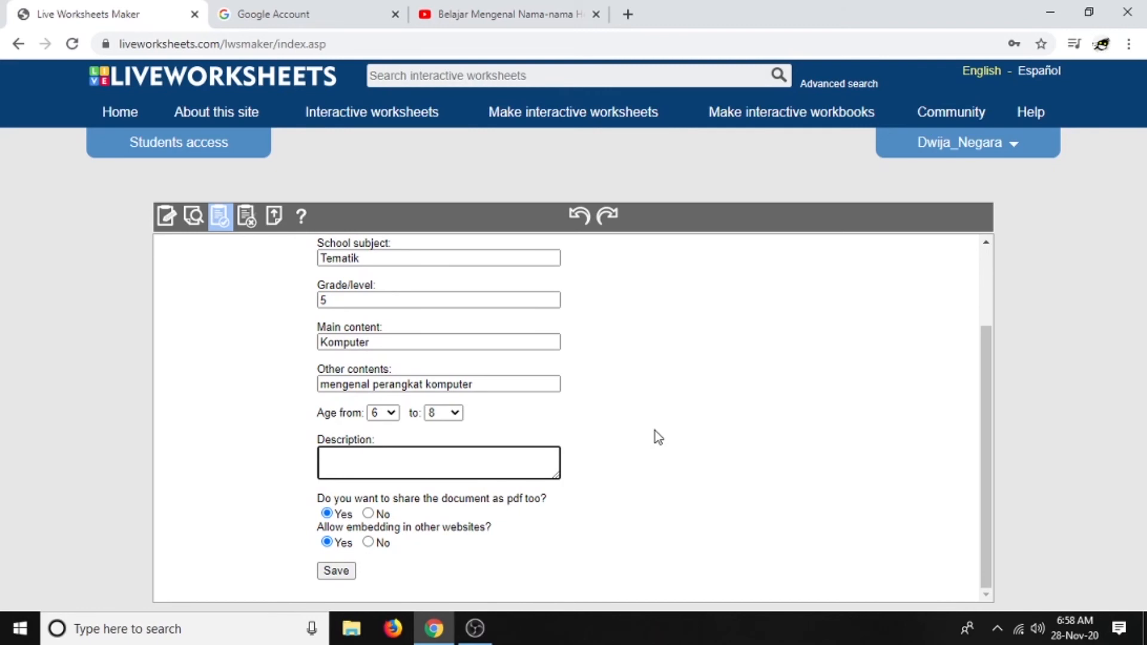
type("latihan soal")
left_click(348, 572)
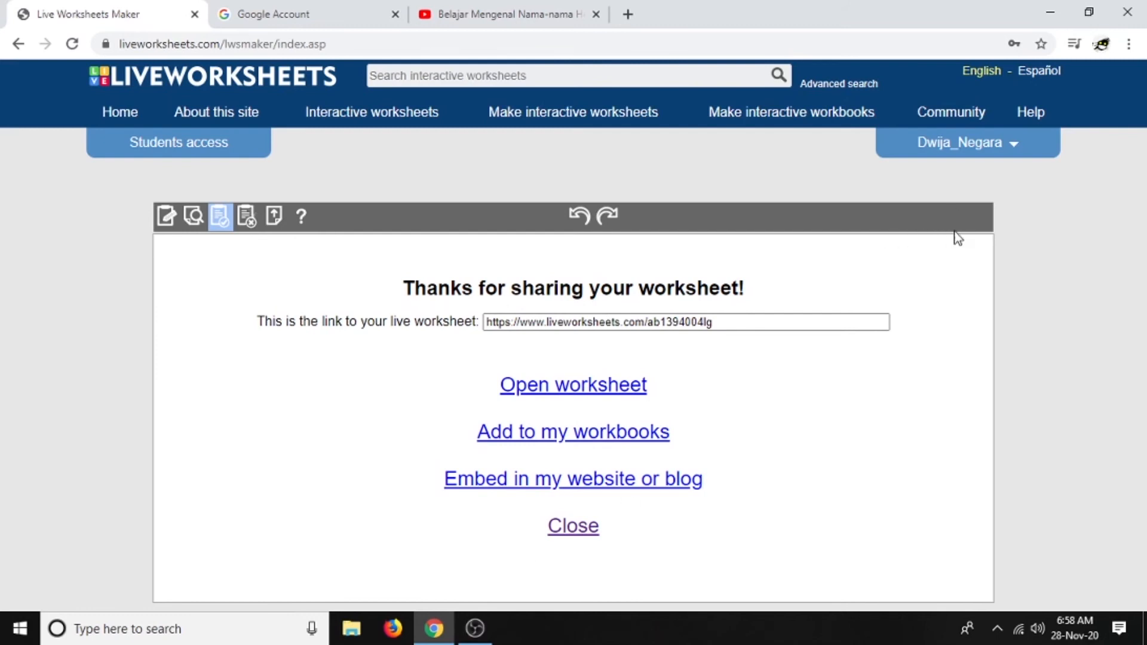
Open the "Latihan membuat soal" worksheet from the account's own worksheets and bring up its custom link options
left_click(986, 151)
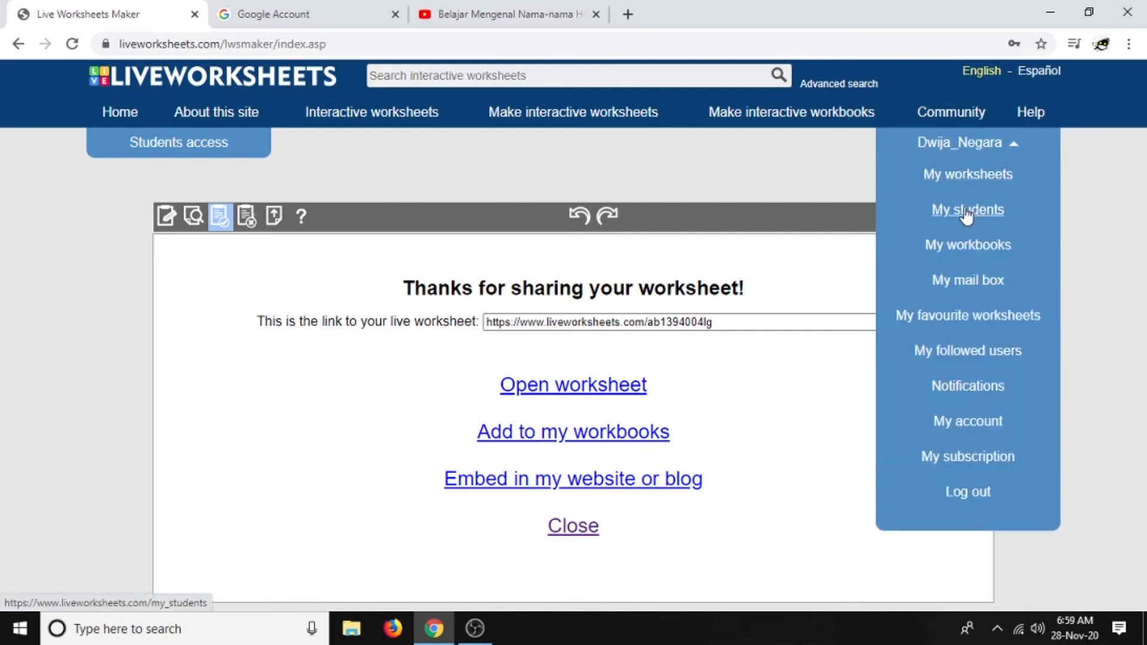
left_click(974, 176)
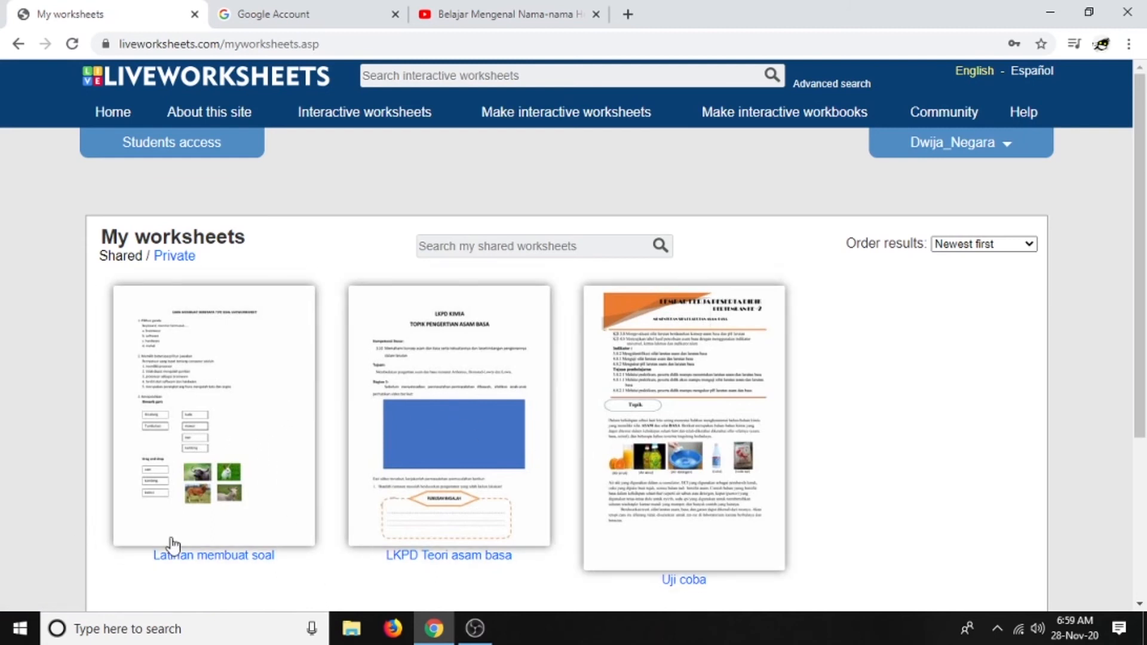
left_click(272, 404)
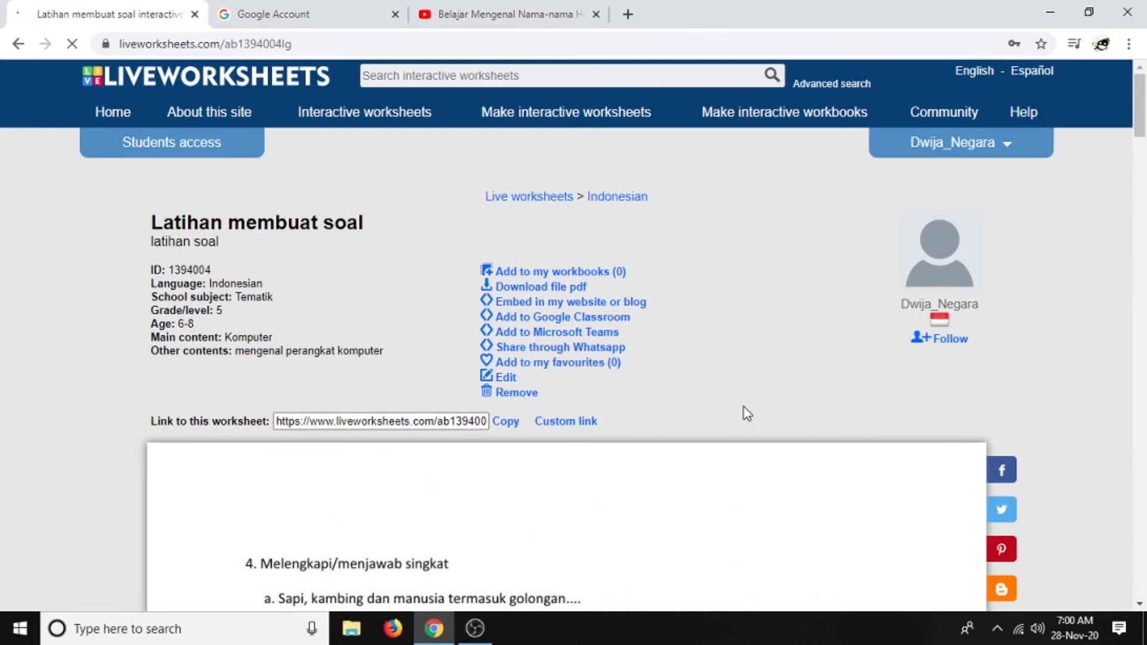
scroll(747, 414, "down", 3)
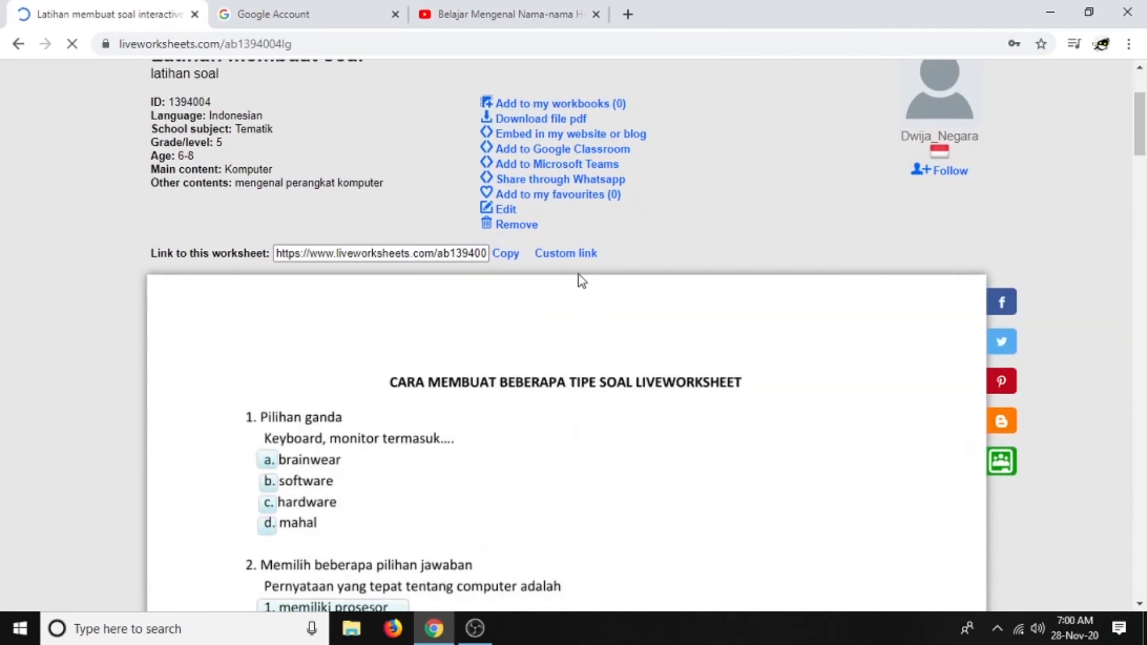
left_click(578, 254)
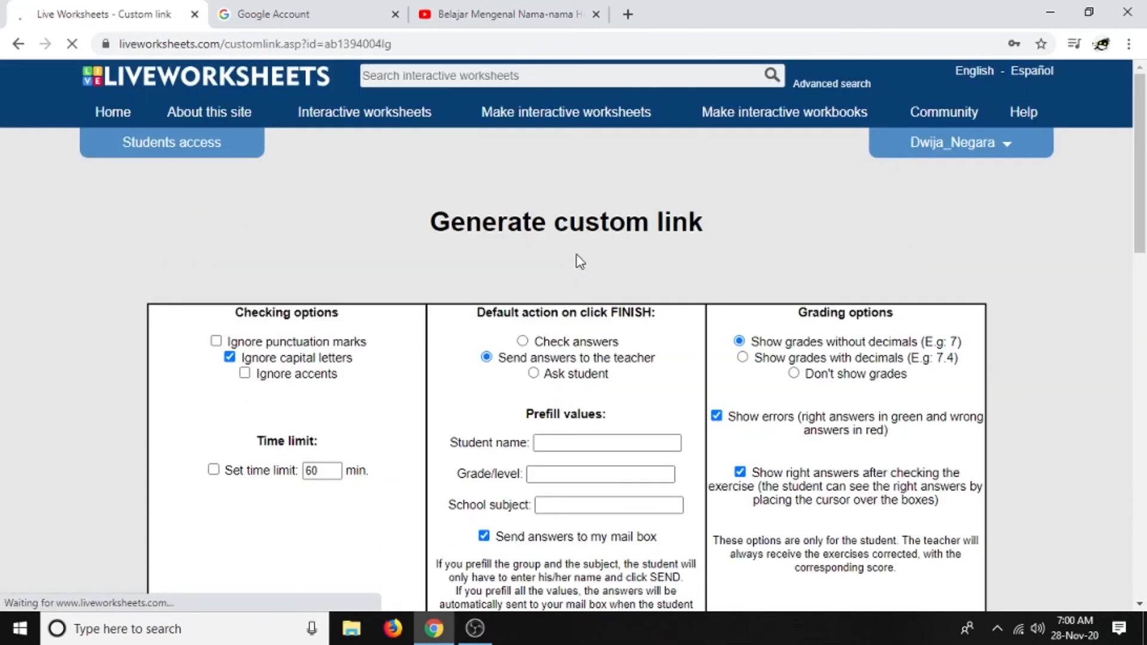
Enable the time limit for the custom link and set it to 2 minutes
scroll(792, 317, "down", 5)
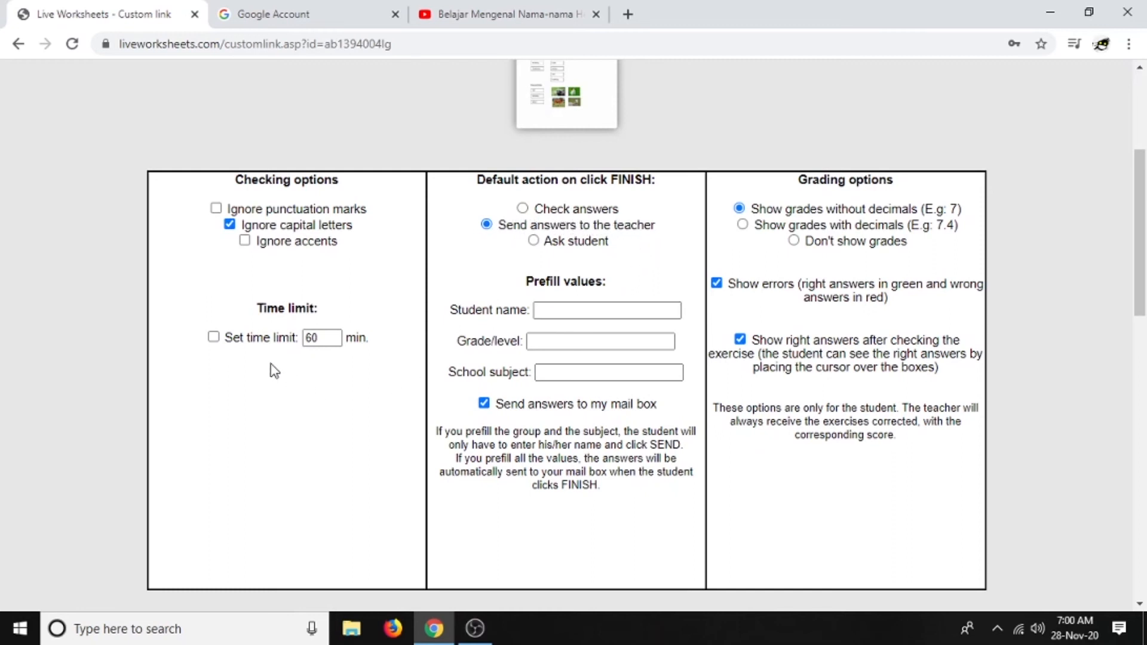
left_click(214, 337)
left_click(332, 342)
left_click(333, 342)
left_click(332, 341)
left_click(333, 341)
left_click_drag(321, 338, 290, 338)
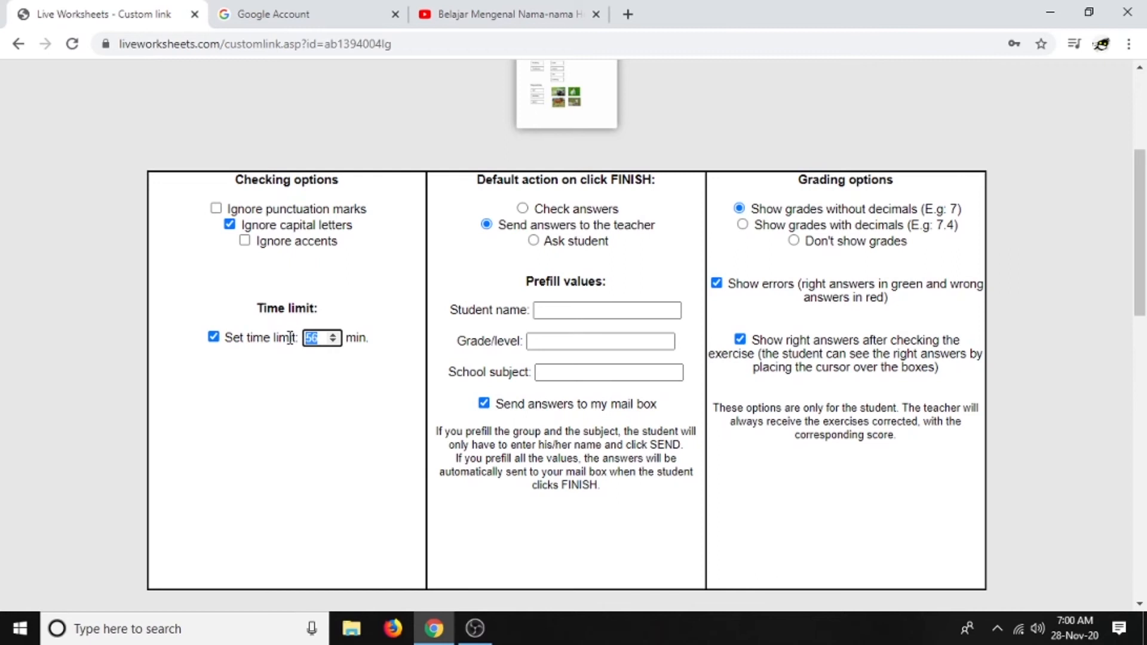
type("2")
Review the custom link options and copy the generated custom link URL
scroll(514, 395, "up", 4)
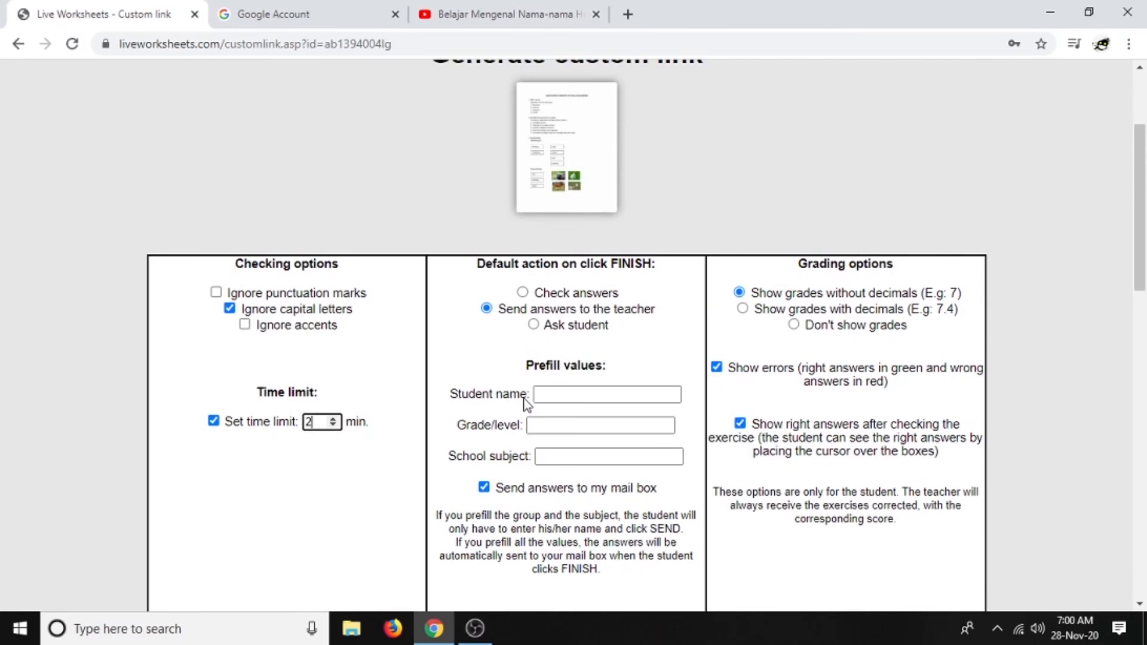
scroll(554, 399, "down", 10)
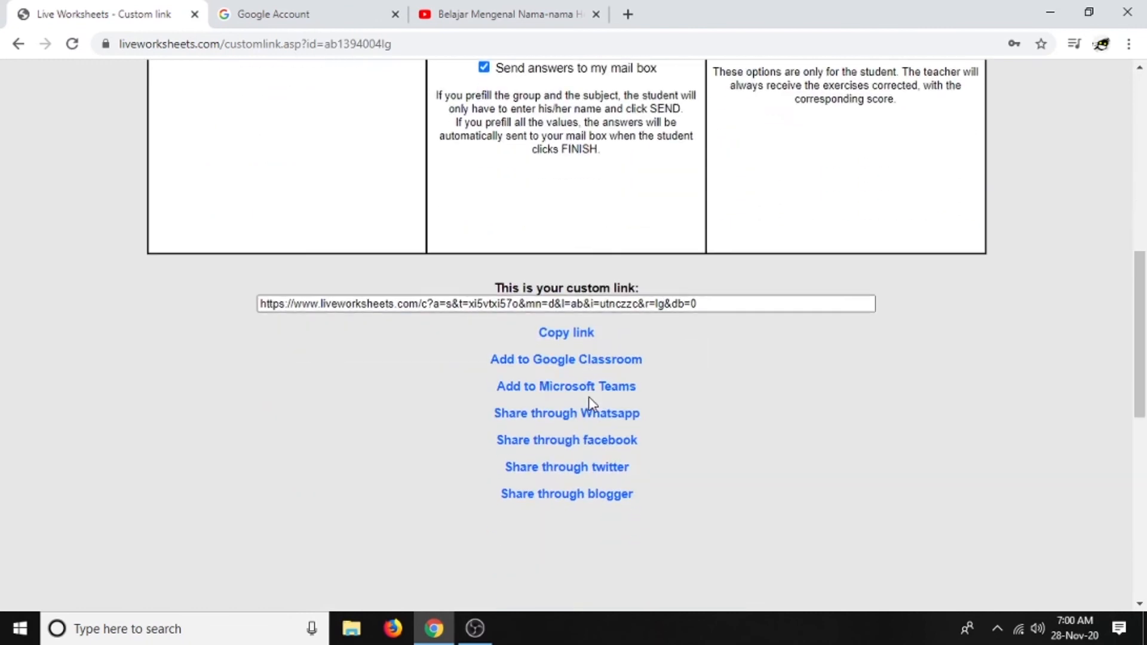
scroll(492, 220, "up", 8)
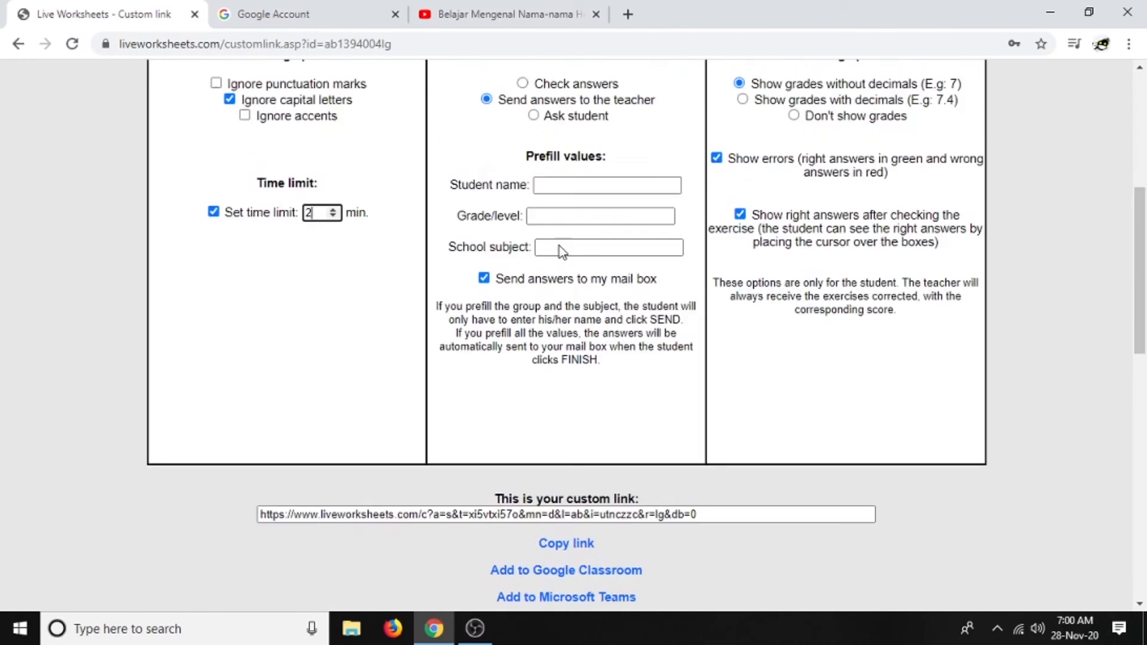
scroll(389, 297, "up", 1)
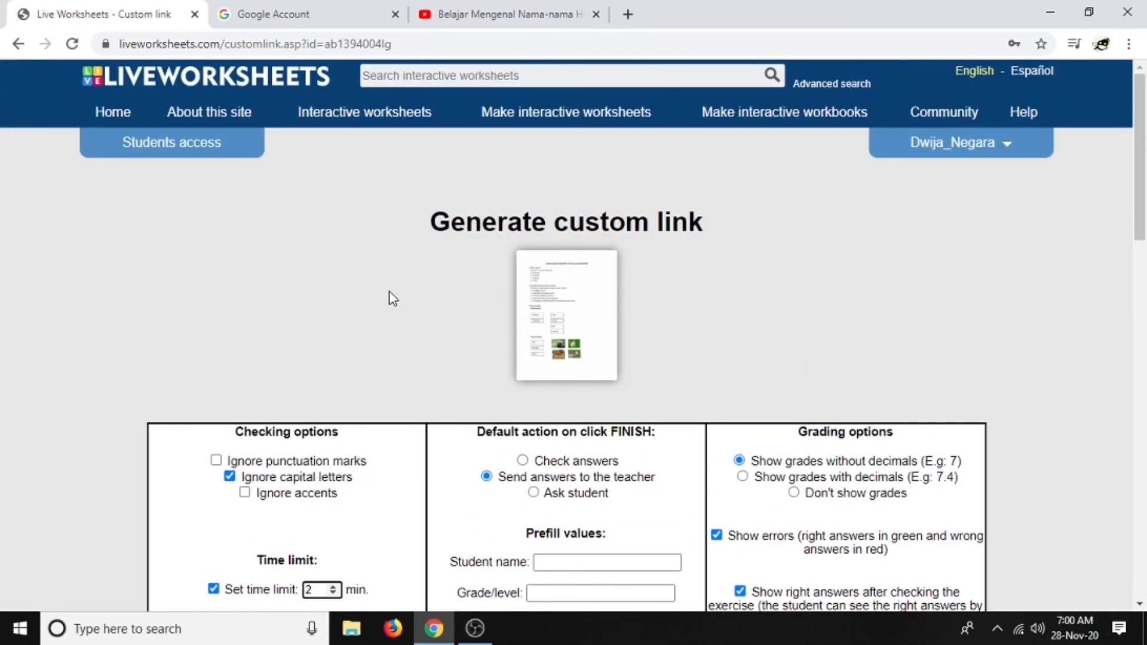
scroll(443, 307, "down", 2)
scroll(616, 345, "down", 5)
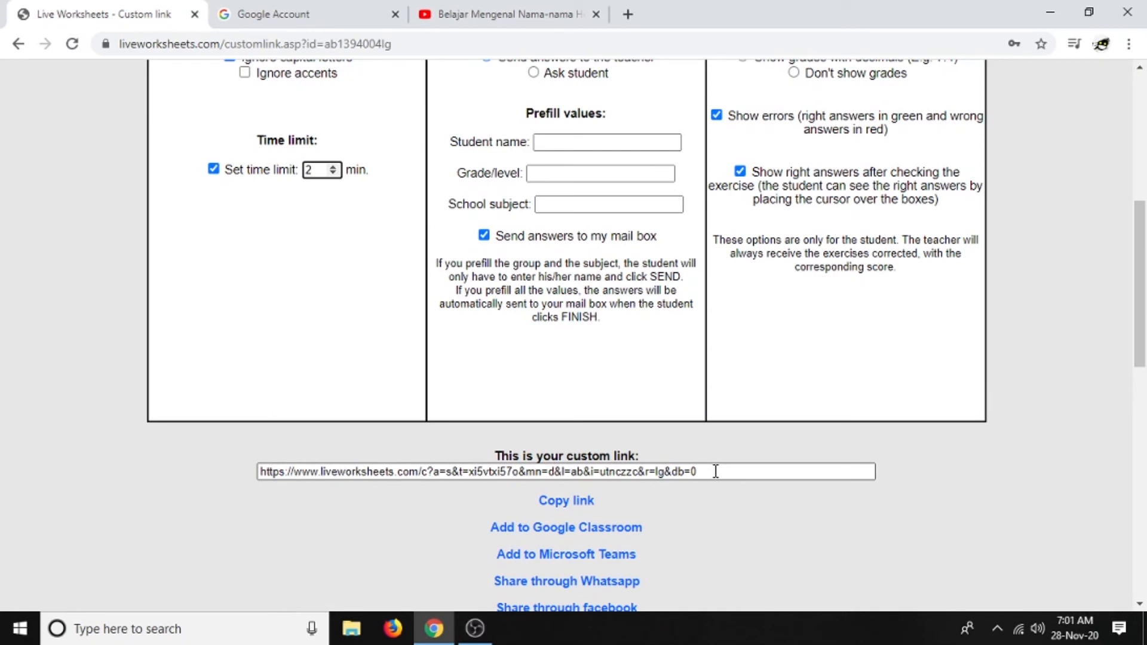
left_click_drag(716, 471, 245, 475)
key("ctrl+c")
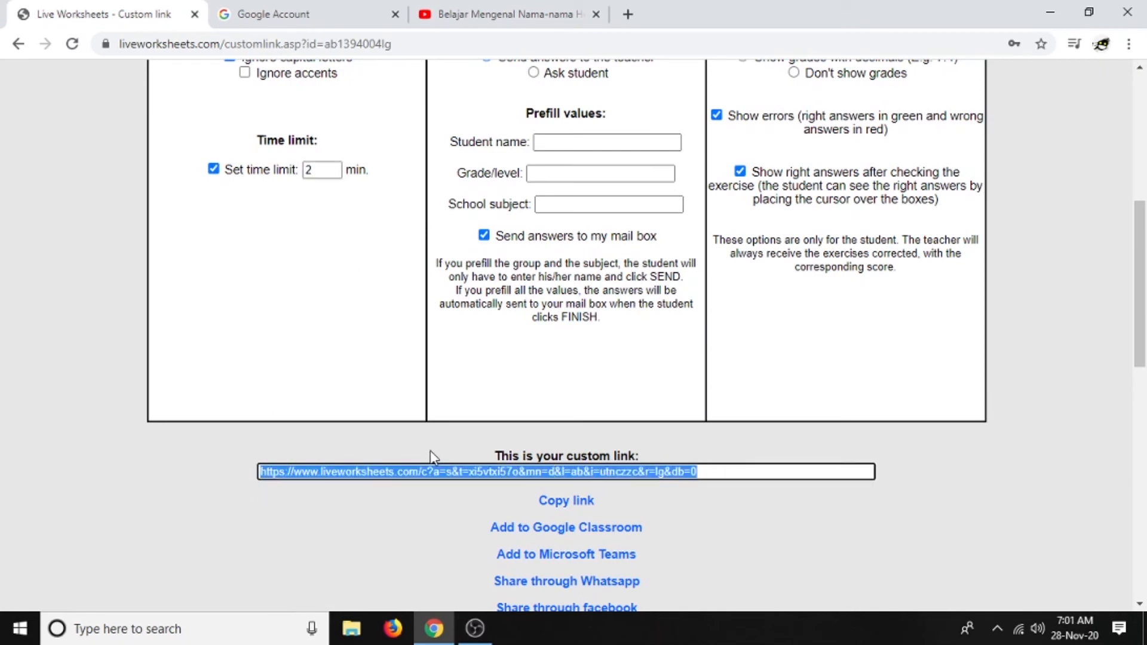
Set the custom link to show grades with decimals and open a new incognito browser window
scroll(588, 522, "down", 2)
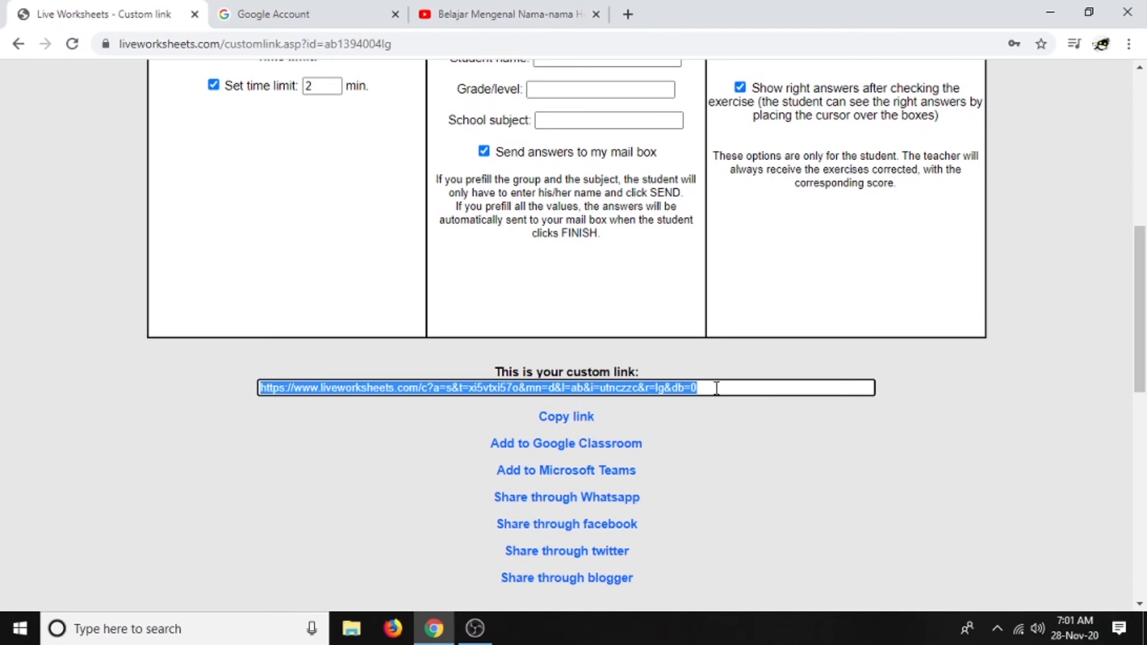
left_click(717, 389)
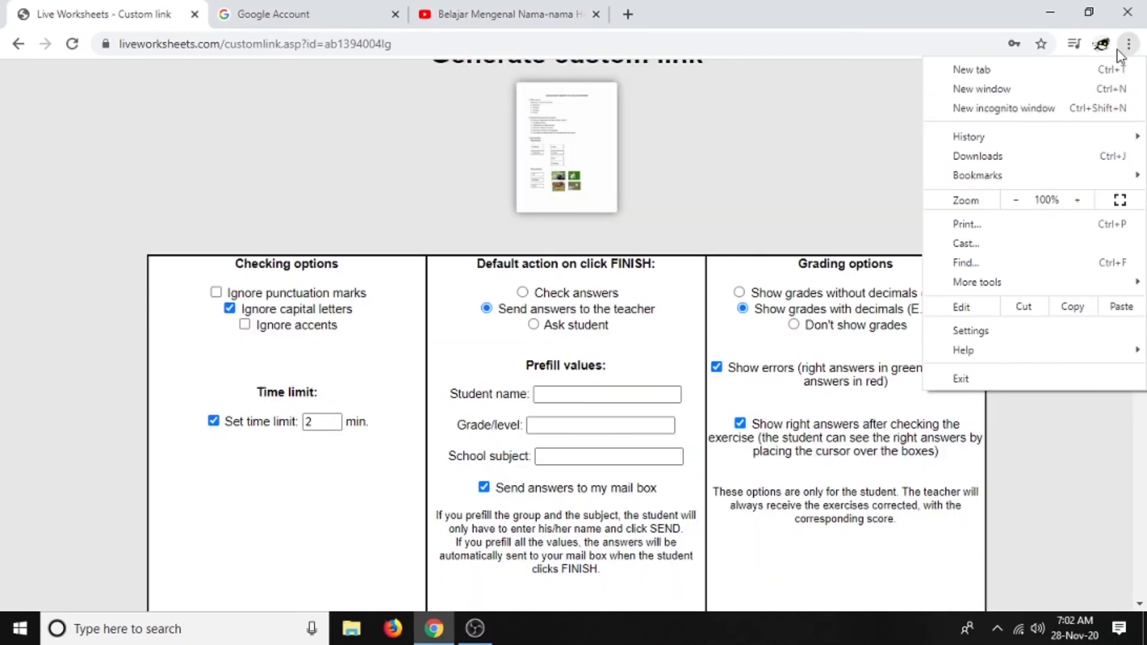
left_click(1026, 111)
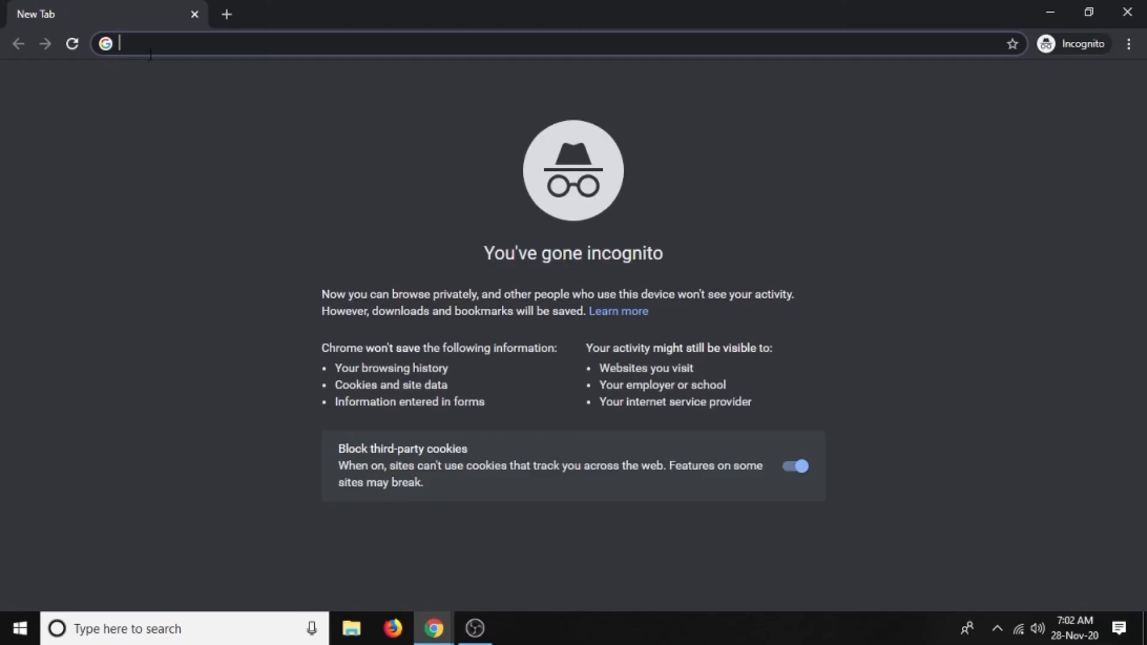
Load the copied custom link in the incognito window and answer question 1 with option c, hardware
key("ctrl+v")
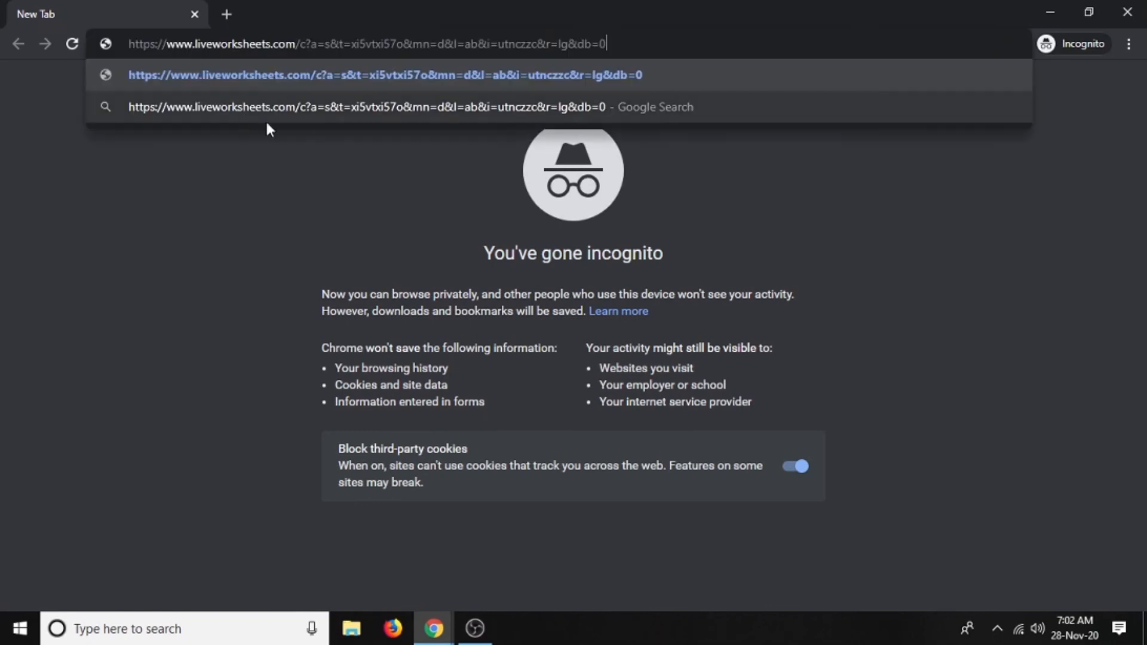
key("Return")
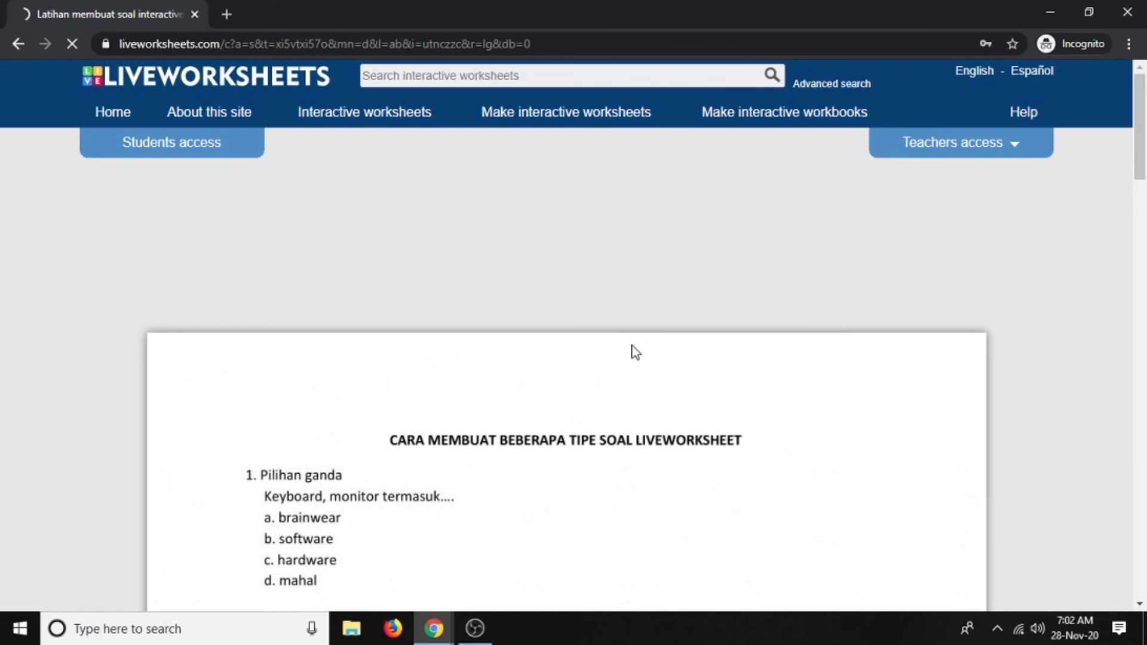
scroll(433, 368, "down", 3)
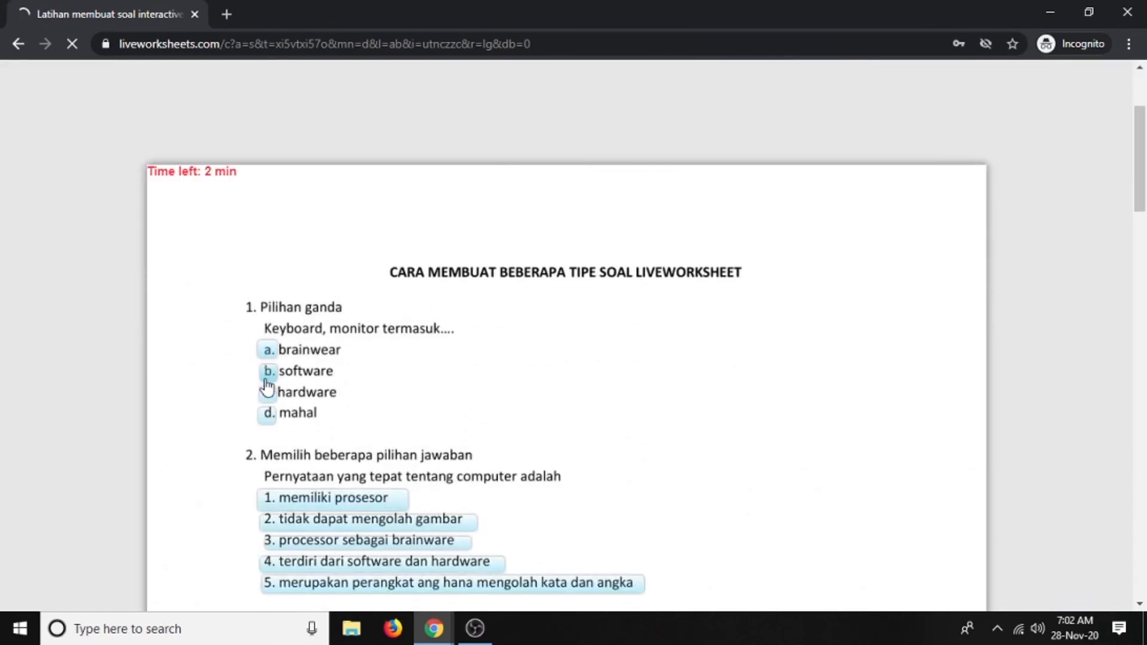
scroll(495, 410, "down", 1)
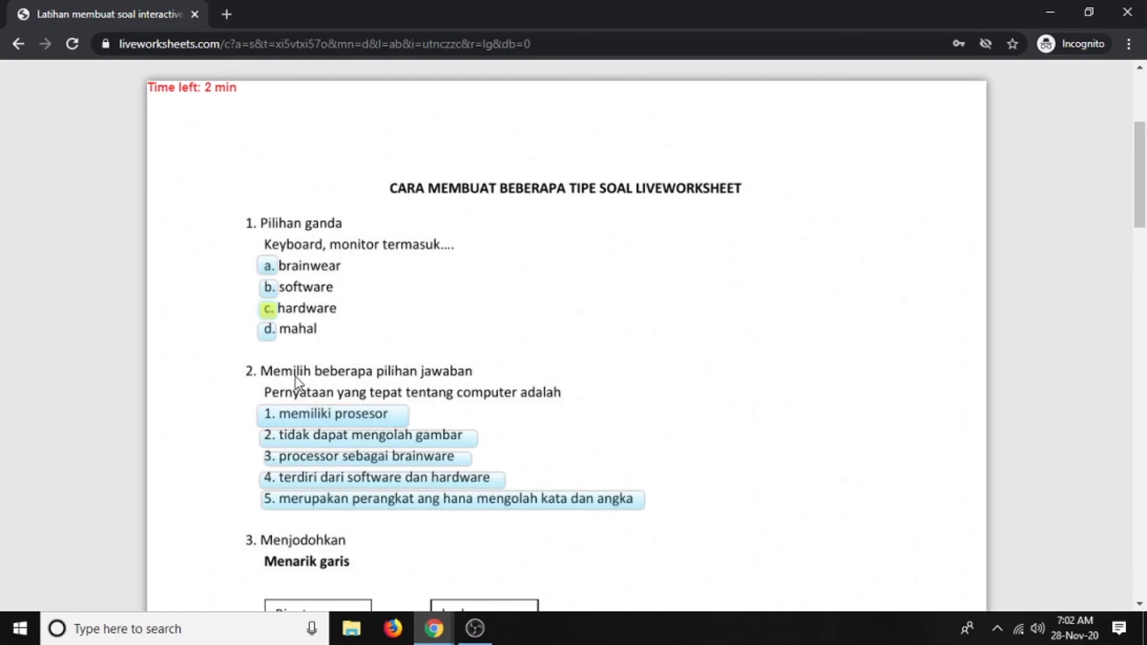
Select statements 1, 3, 4 and 5 as the answers to question 2 about computers
scroll(347, 395, "down", 1)
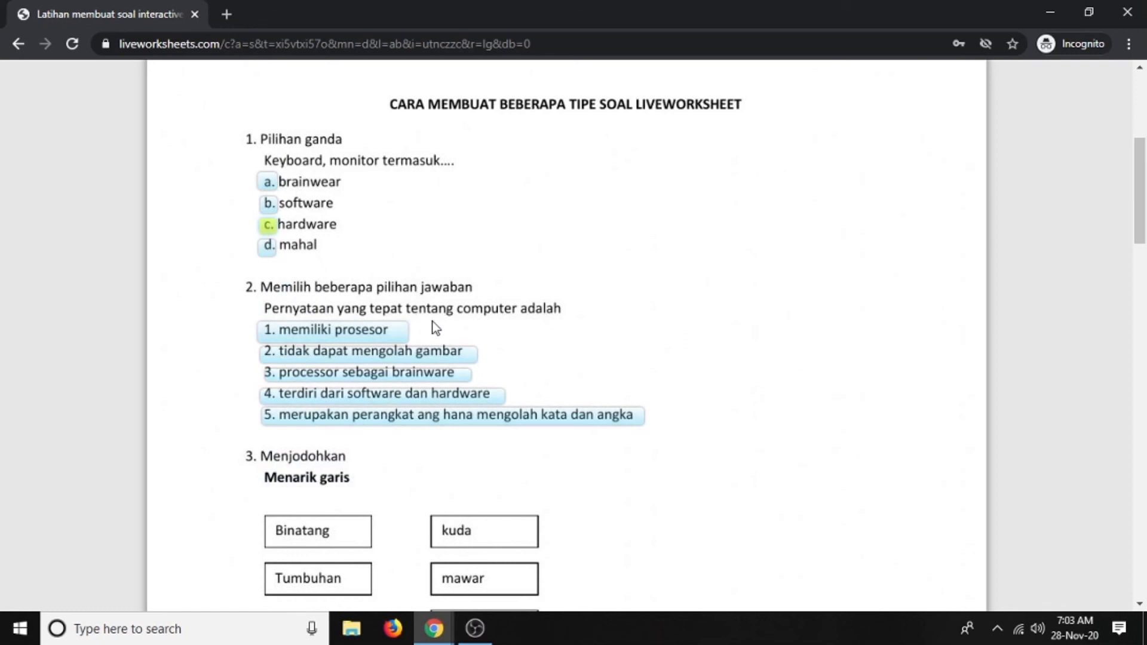
left_click(317, 338)
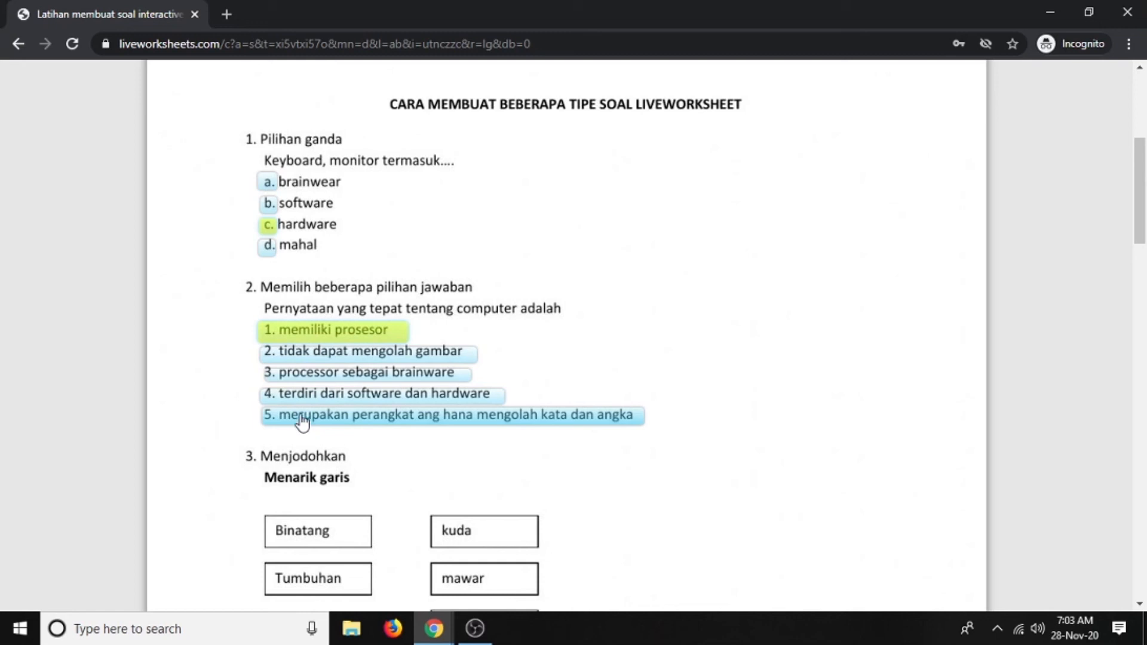
left_click(308, 378)
left_click(306, 394)
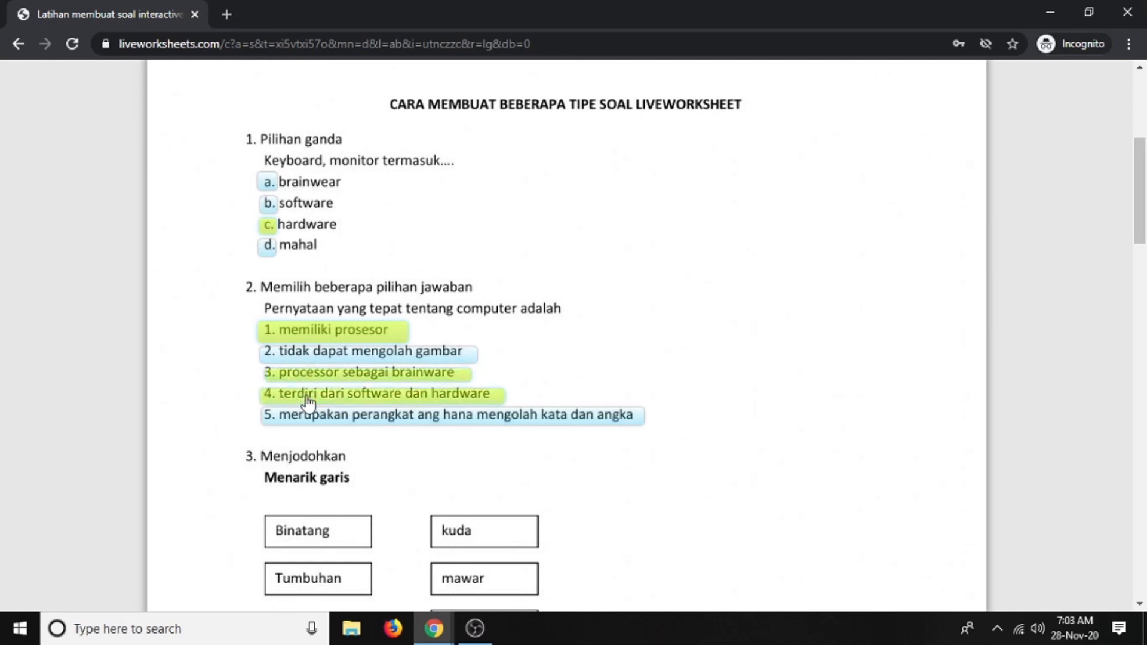
left_click(303, 414)
Draw matching lines in question 3 connecting Binatang to kuda and Tumbuhan to mawar
scroll(215, 481, "down", 3)
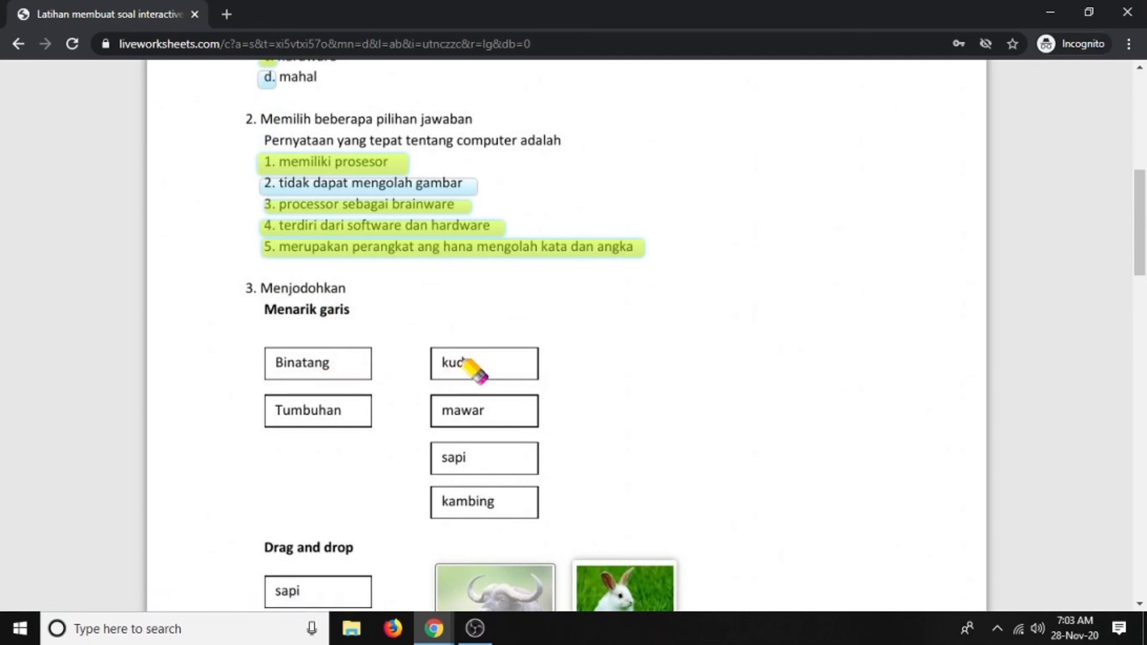
left_click_drag(448, 363, 352, 363)
left_click_drag(451, 408, 359, 409)
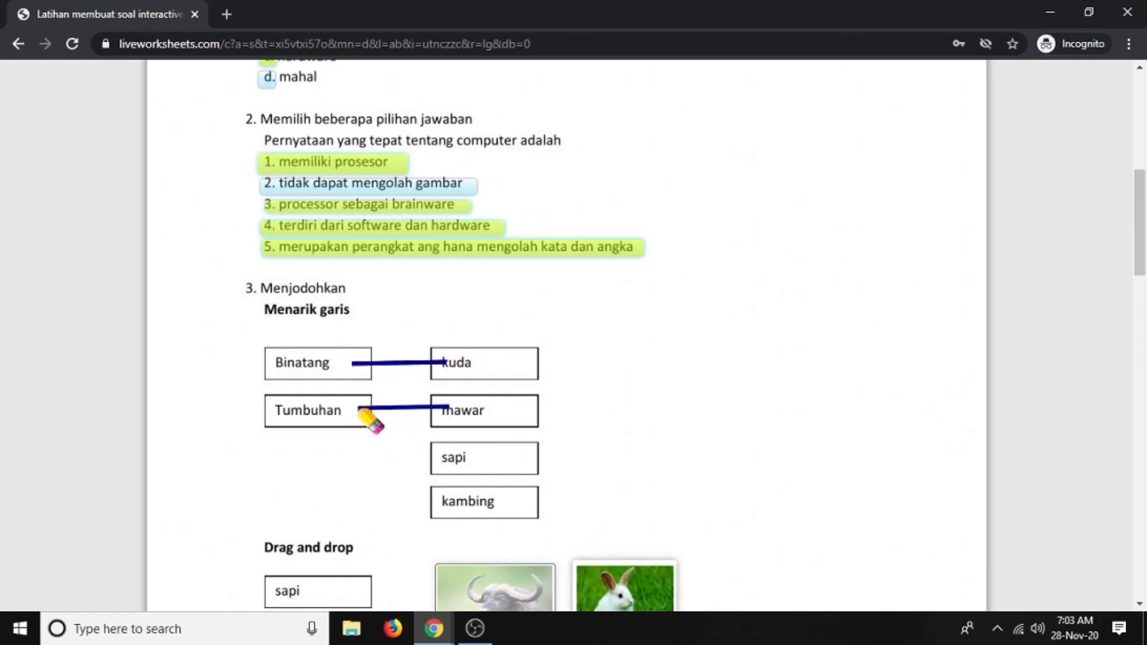
left_click_drag(439, 457, 360, 365)
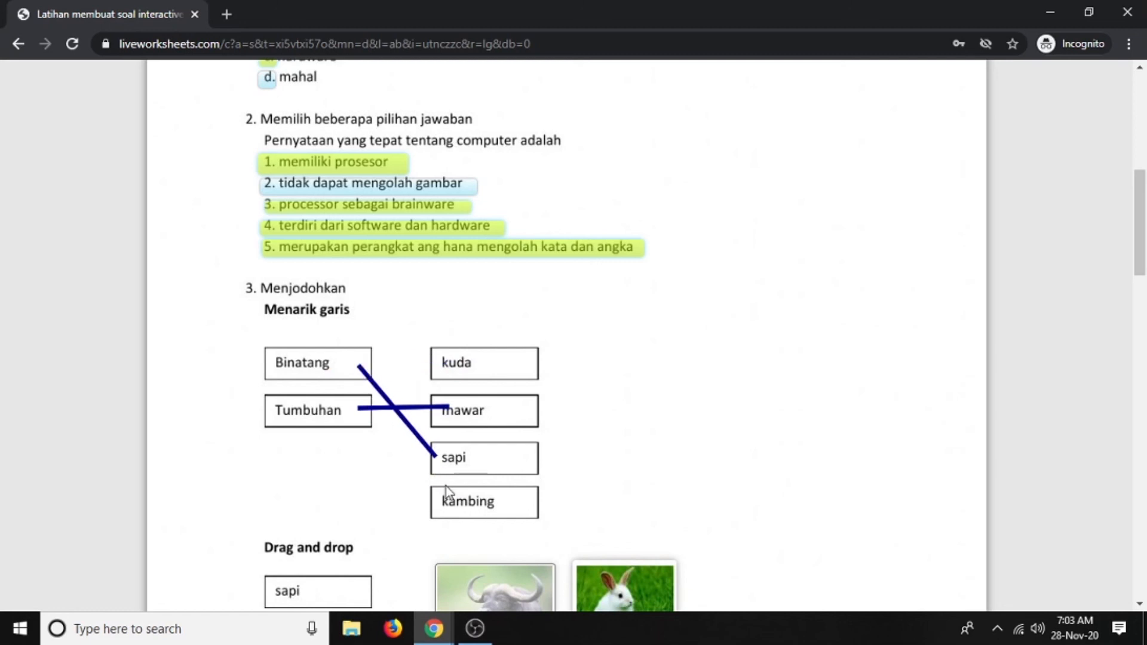
left_click_drag(450, 362, 356, 363)
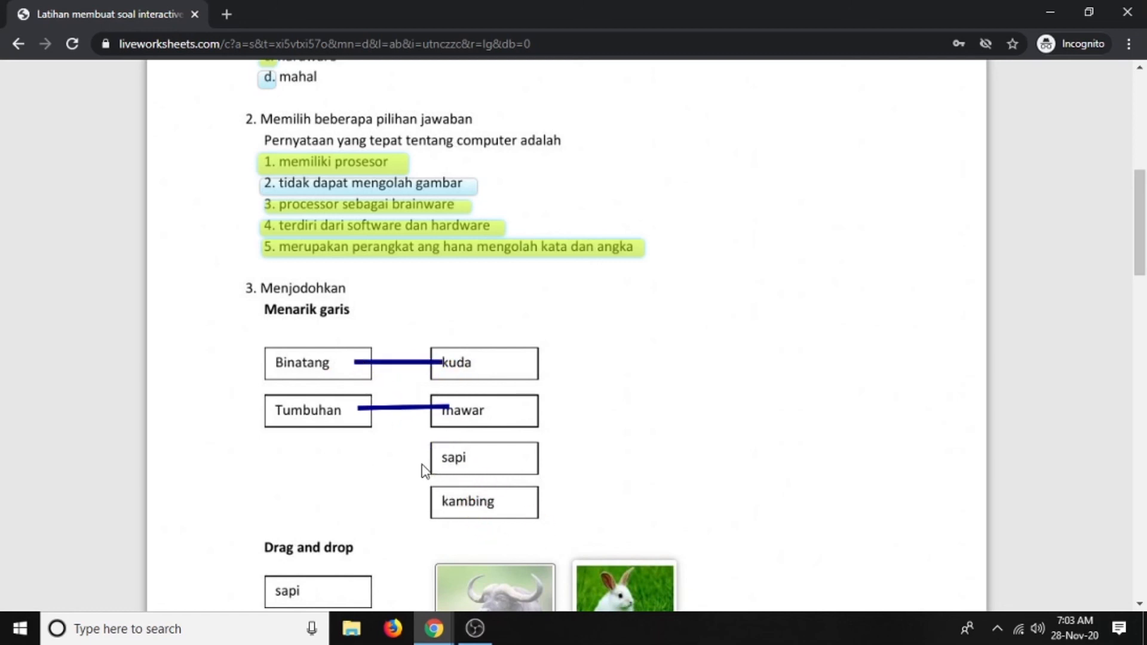
Place the rabbit picture on kelinci, the goat picture on kambing and the brown cow picture on sapi
scroll(401, 490, "down", 3)
scroll(389, 480, "down", 1)
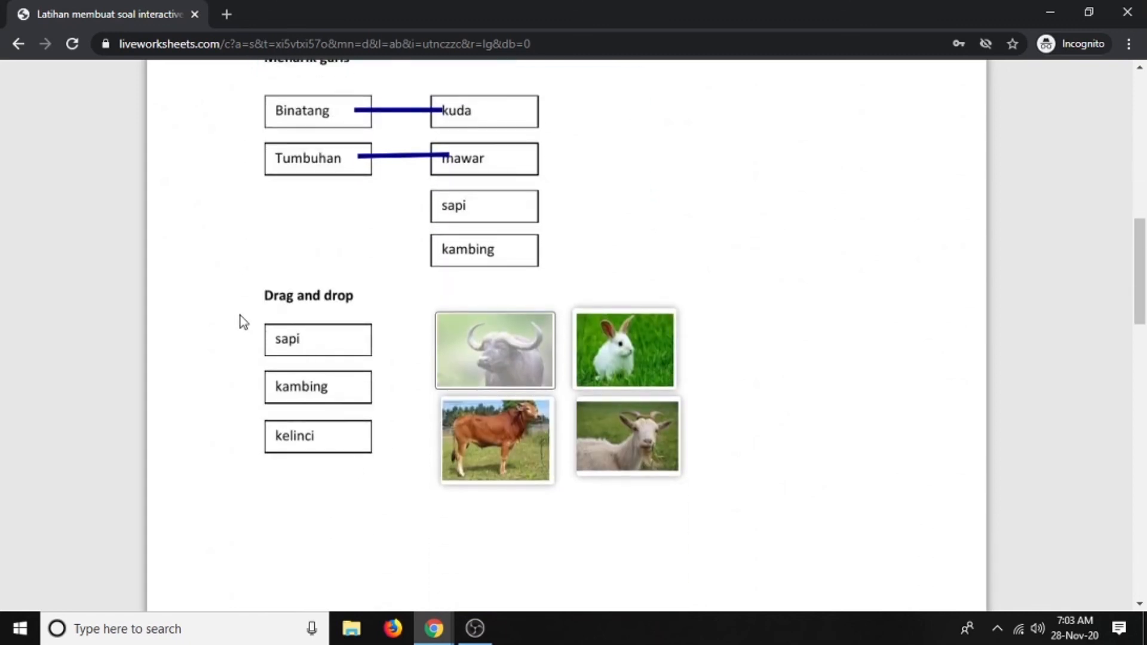
scroll(240, 316, "down", 1)
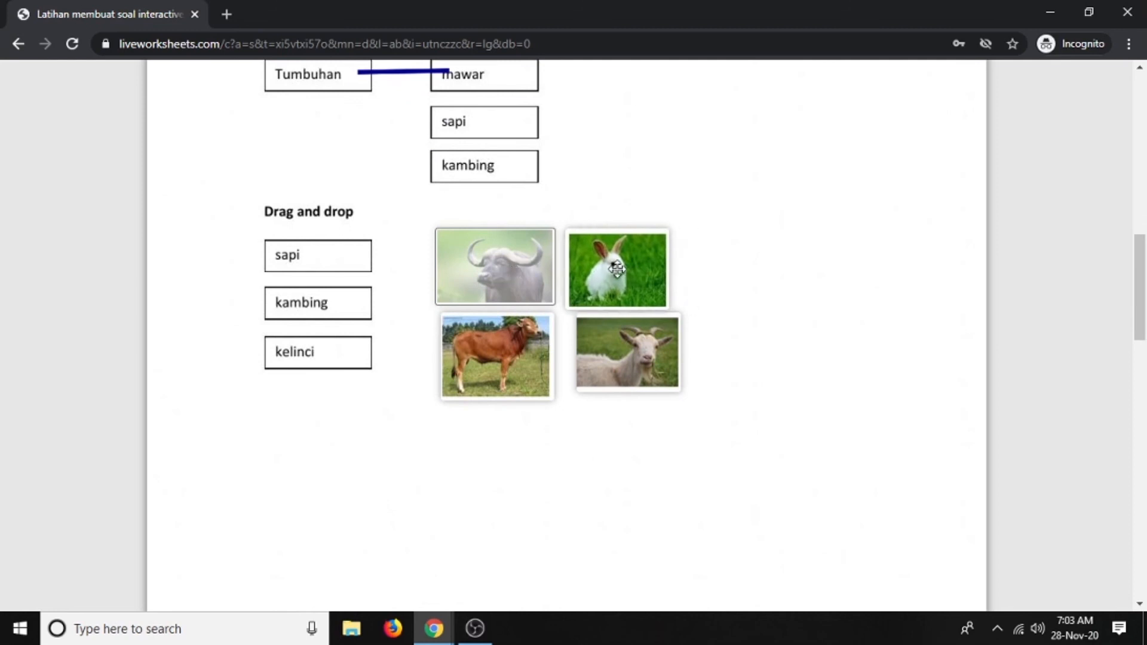
left_click_drag(644, 269, 323, 353)
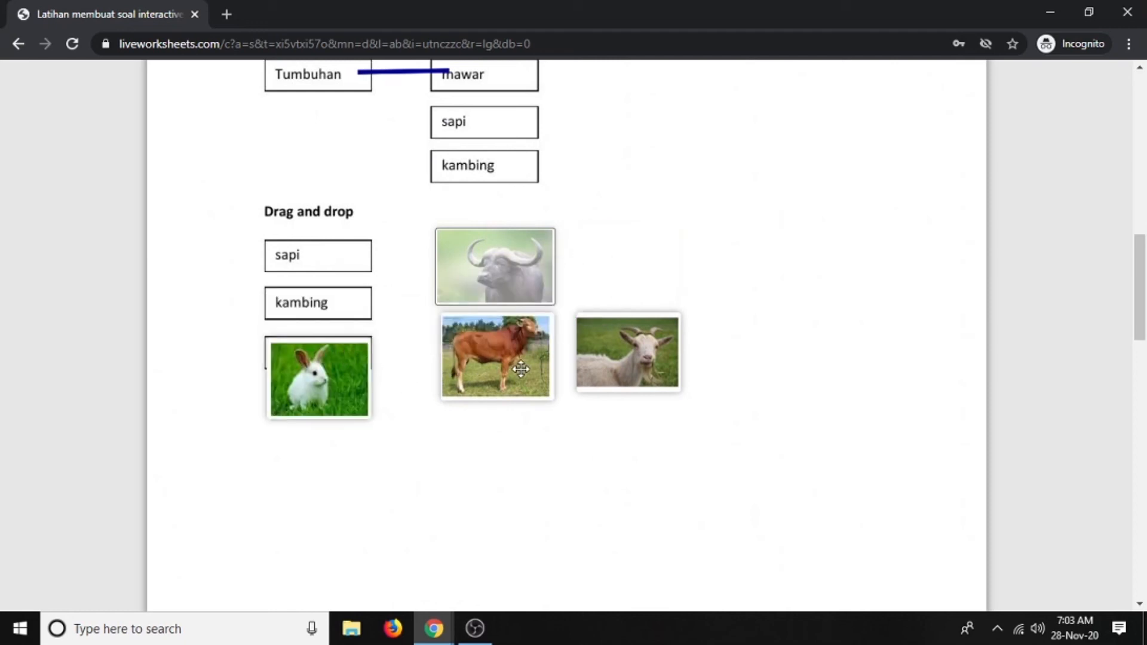
left_click_drag(622, 340, 311, 315)
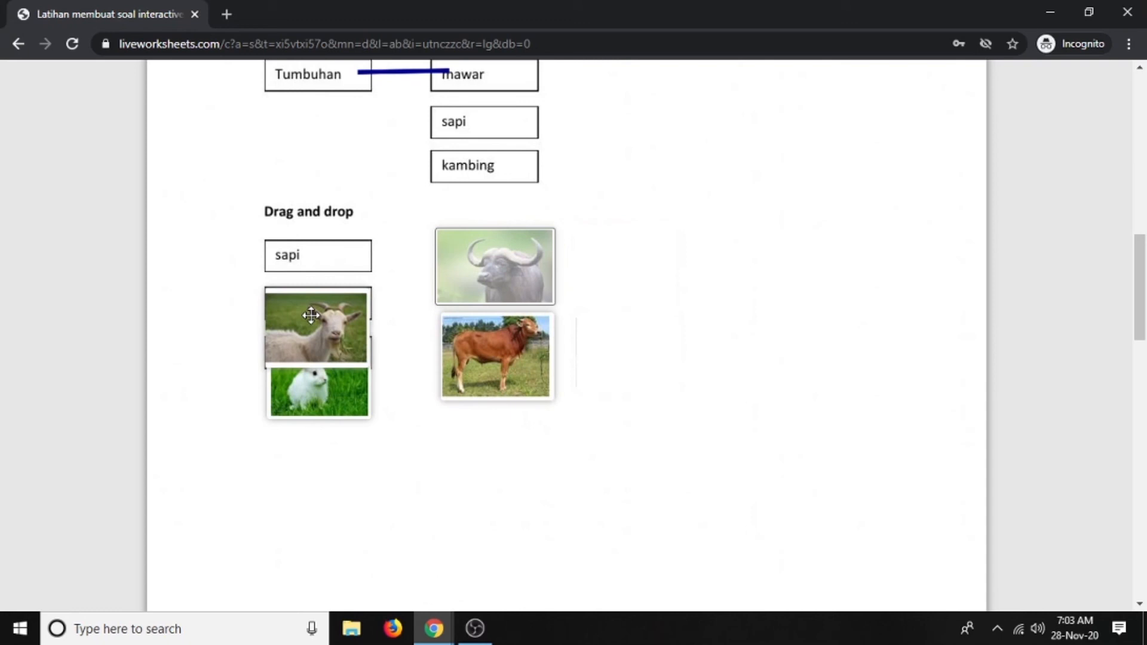
left_click_drag(517, 368, 376, 295)
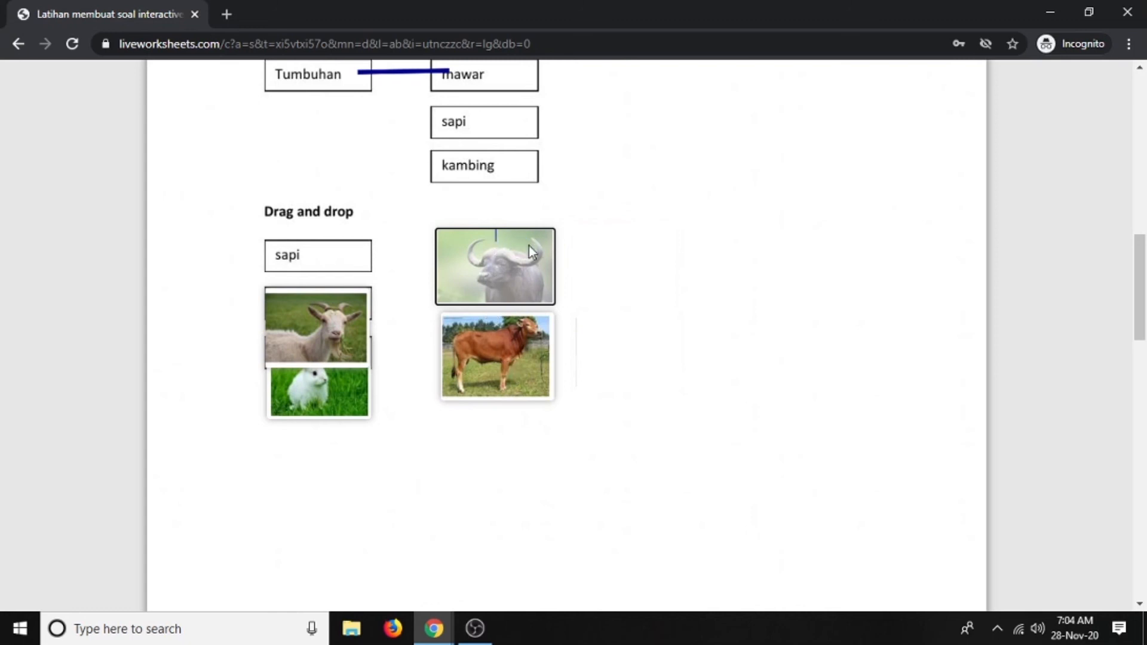
left_click_drag(502, 348, 318, 264)
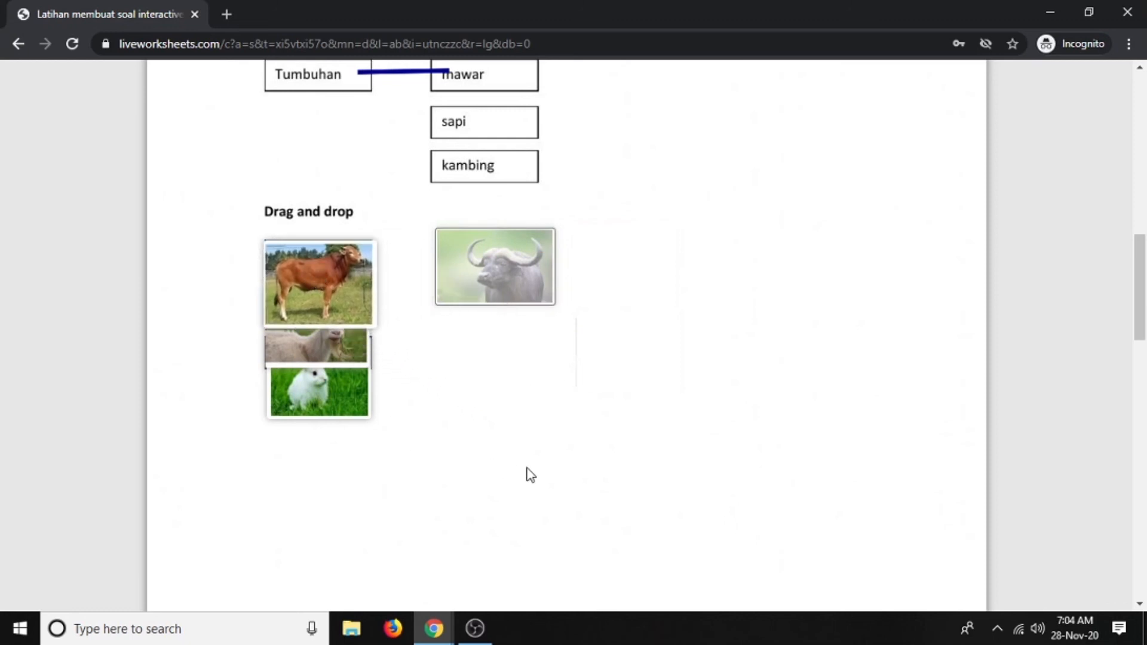
Answer question 4a with "mamalia" and open the answer choices for question 4b
scroll(512, 465, "down", 5)
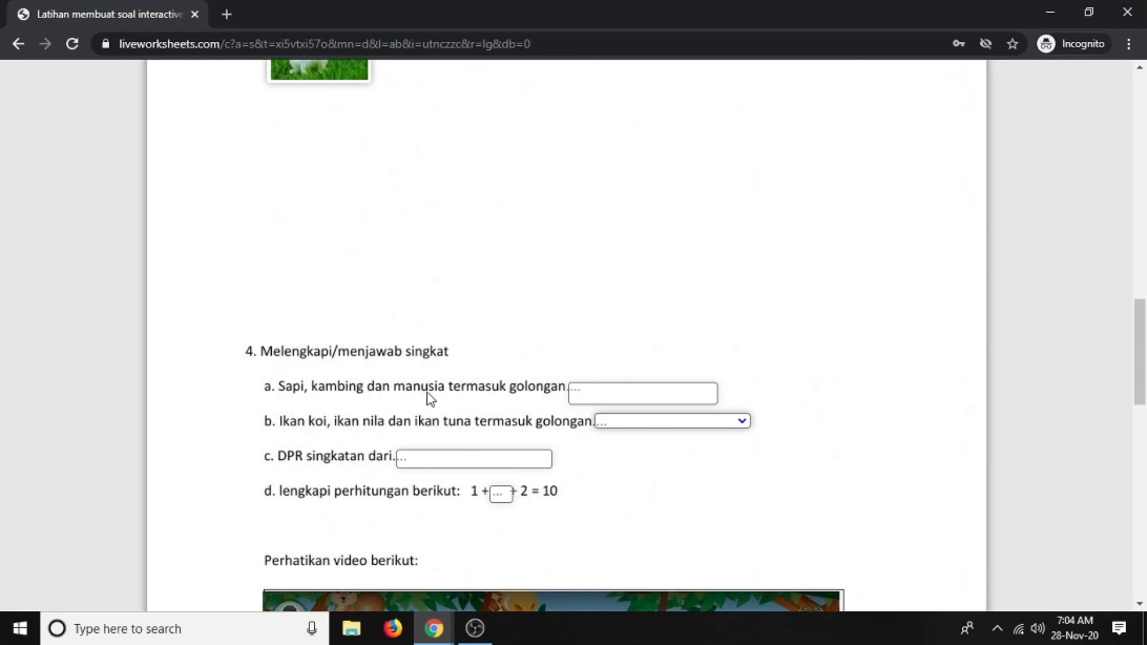
left_click(584, 395)
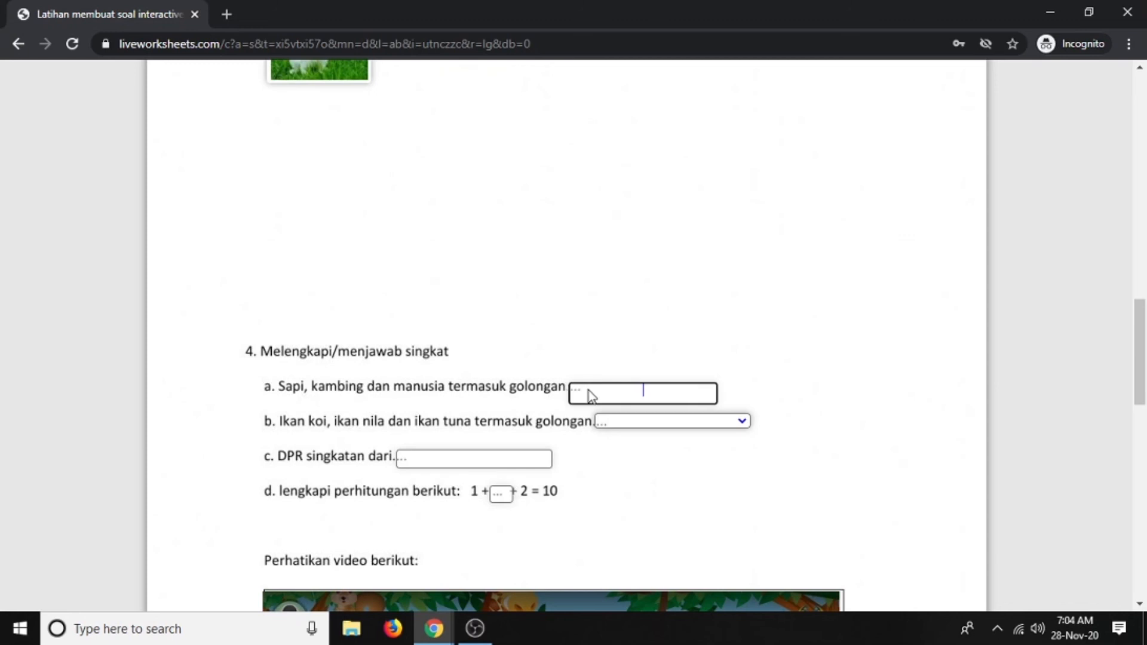
scroll(562, 434, "down", 1)
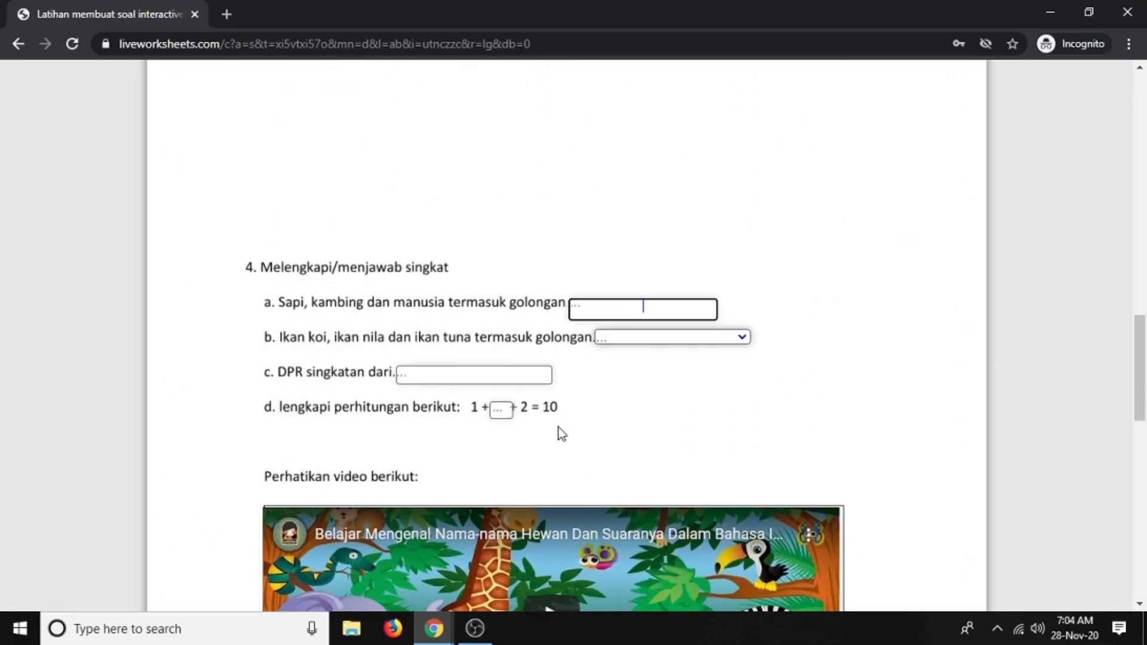
type("mamalia")
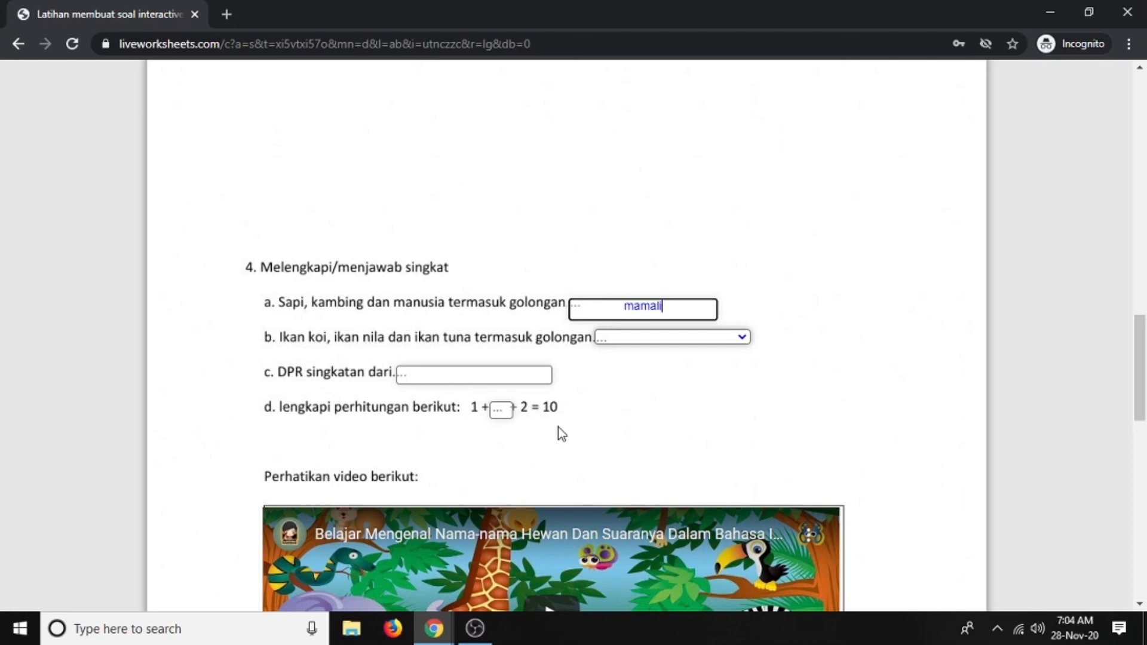
left_click(742, 338)
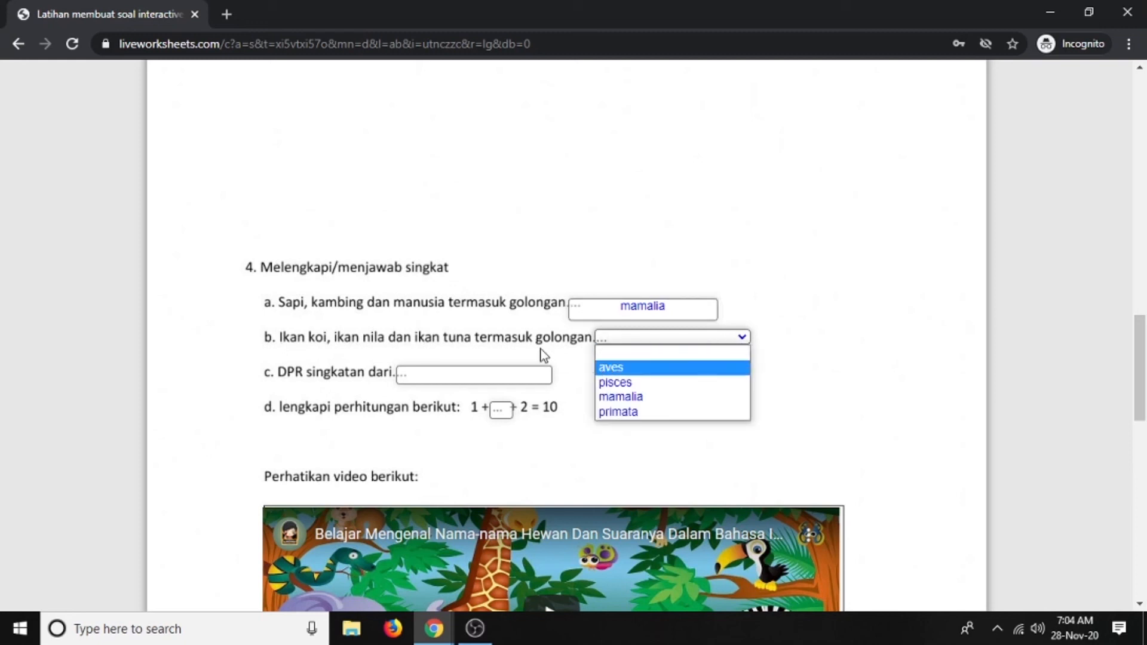
left_click(620, 361)
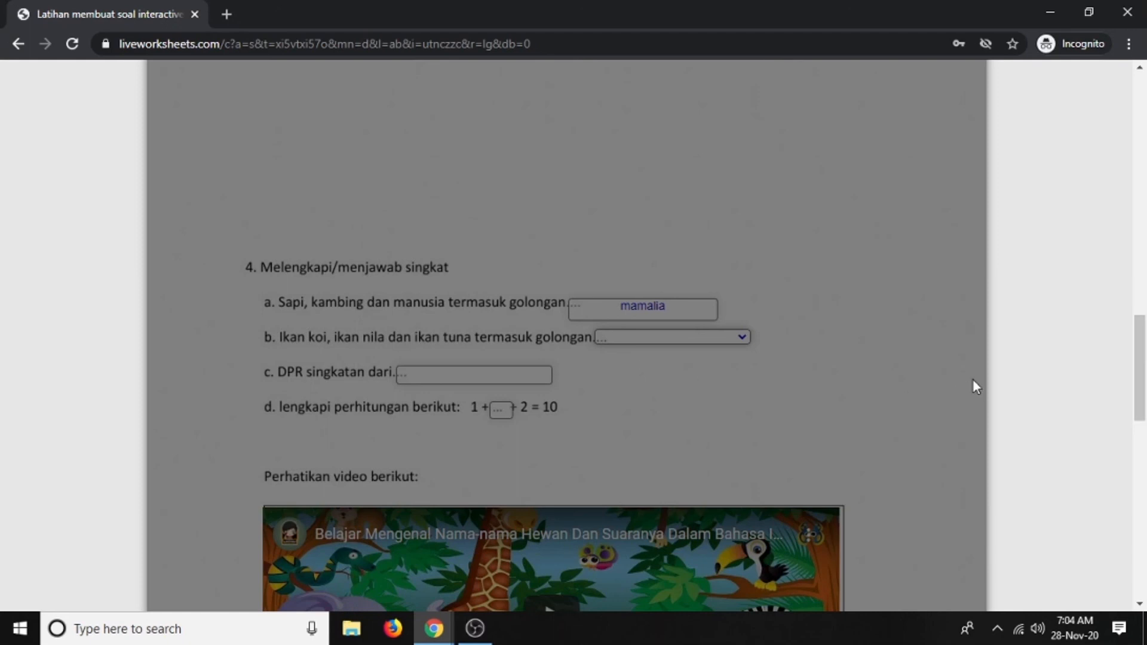
Fill in the student's full name, group/level 5 and school subject "tema", and send the answers to the teacher
scroll(518, 296, "down", 10)
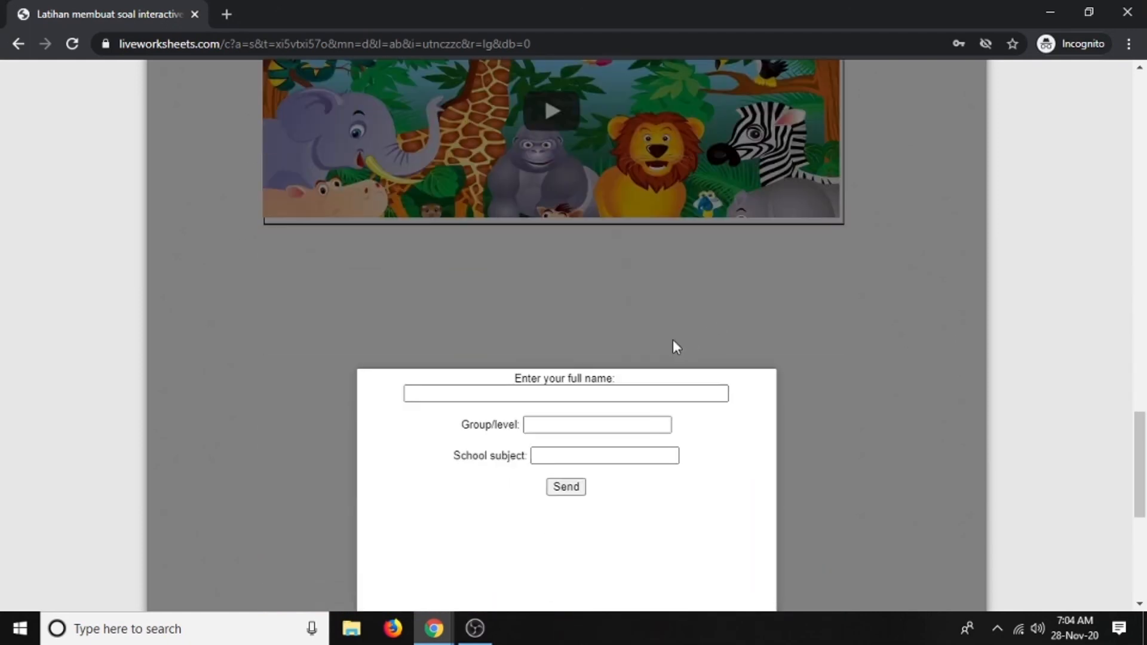
scroll(625, 343, "up", 5)
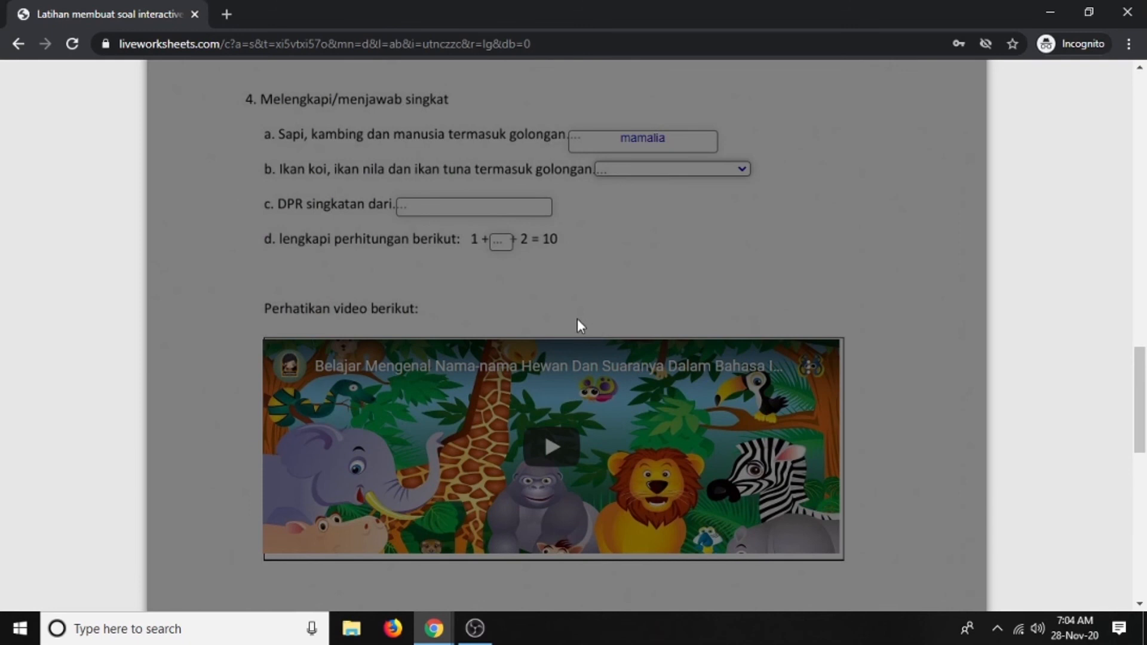
scroll(435, 404, "down", 5)
left_click(439, 397)
left_click(439, 396)
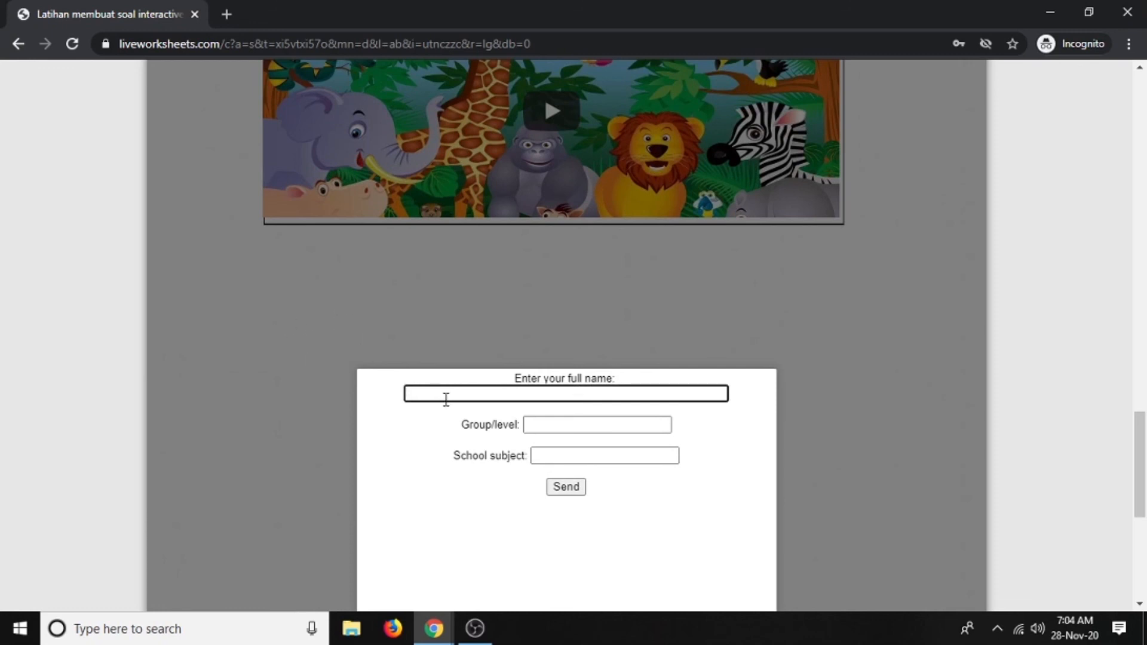
type("dwija")
left_click(569, 429)
type("5")
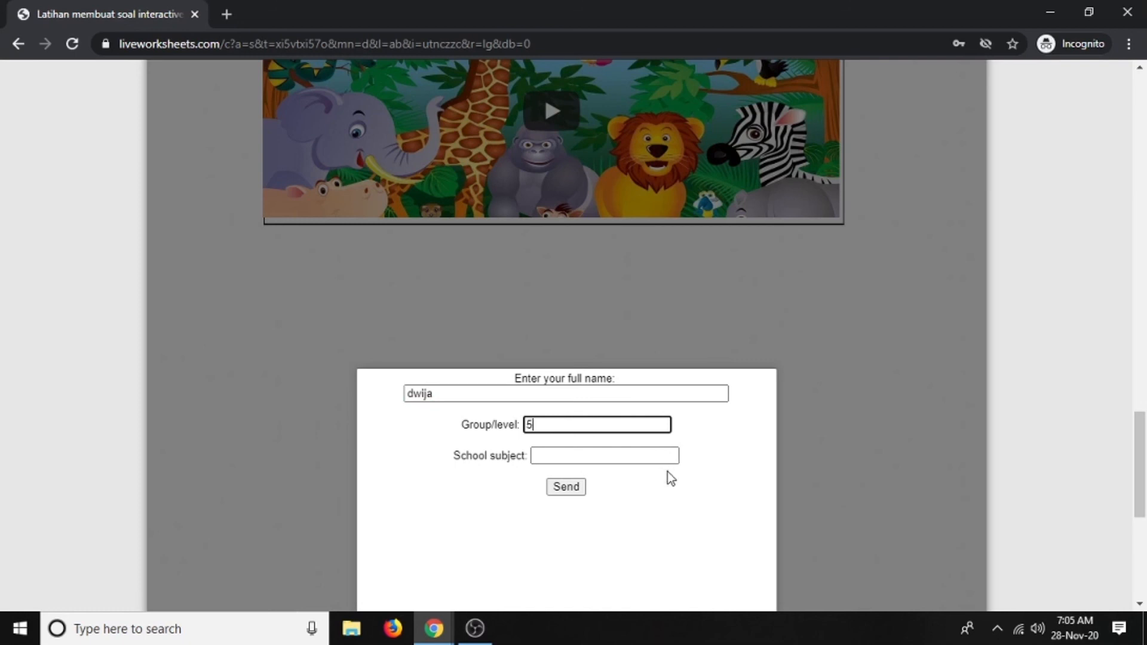
left_click(573, 455)
type("tema")
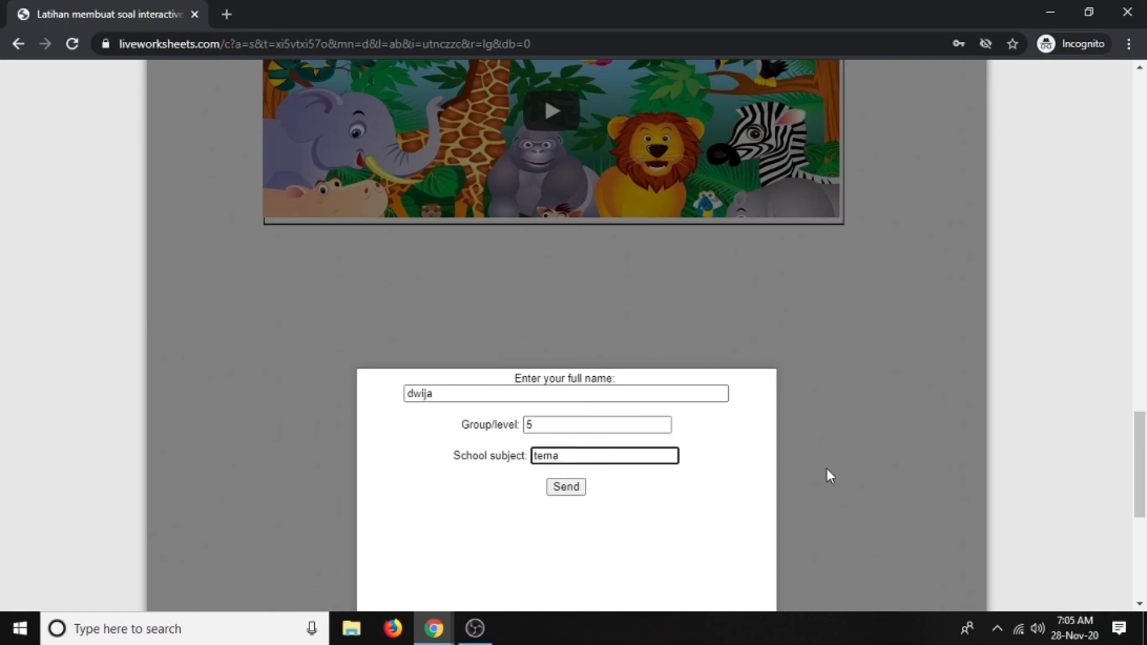
left_click(575, 491)
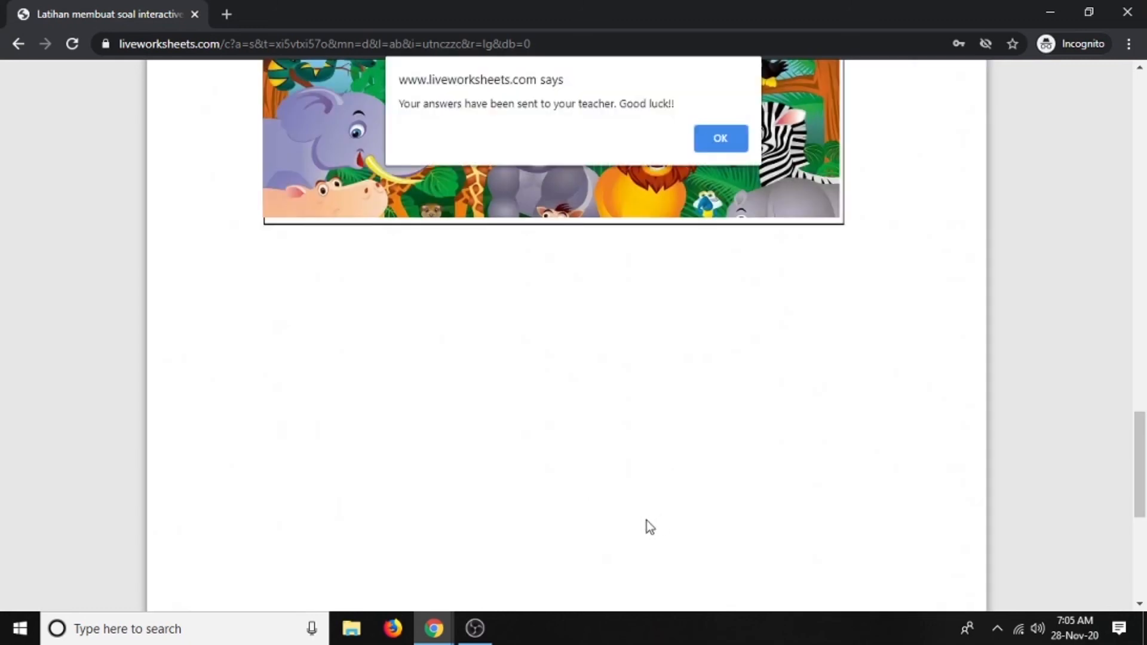
Switch to the teacher's regular browser window and open the account's notifications
left_click(442, 625)
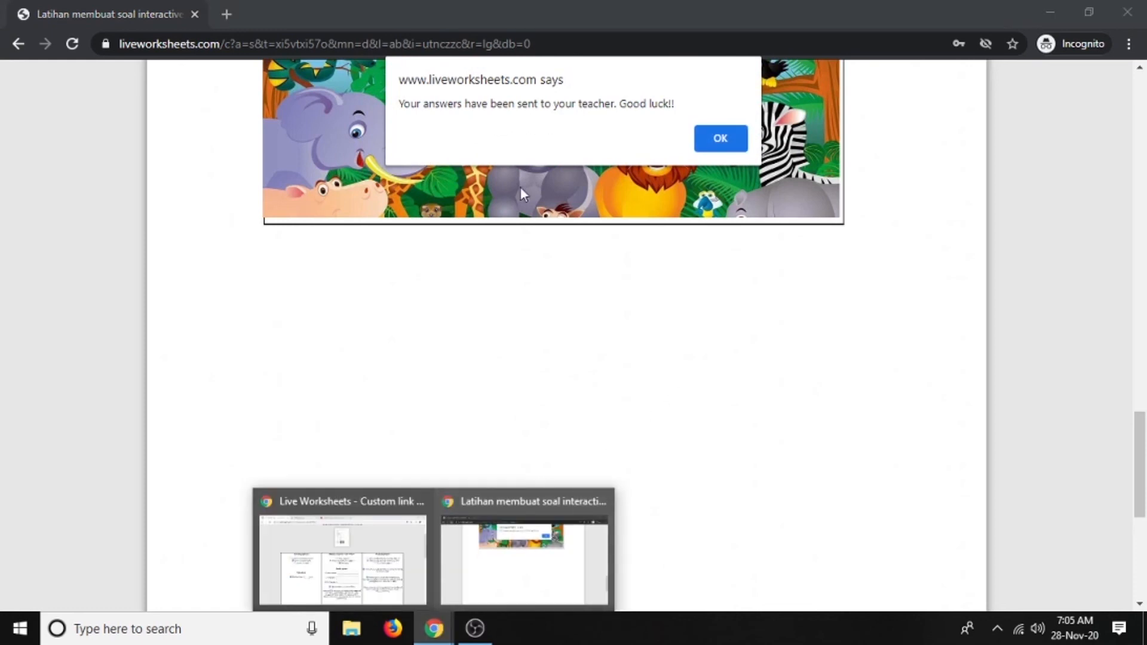
left_click(392, 541)
scroll(990, 184, "up", 2)
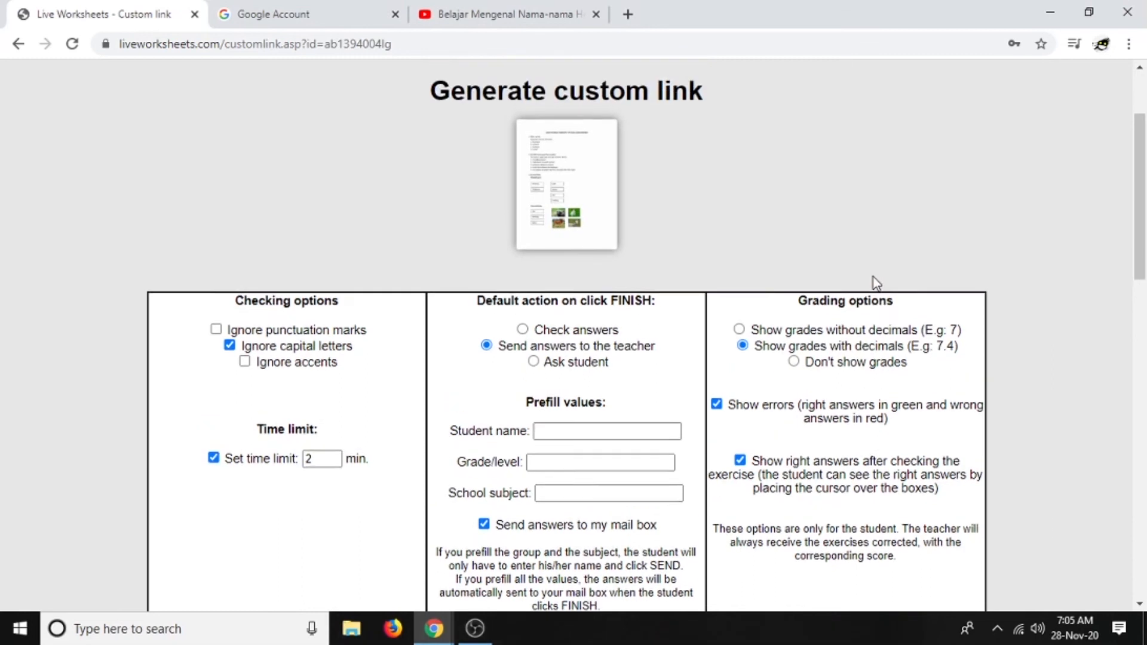
left_click(984, 150)
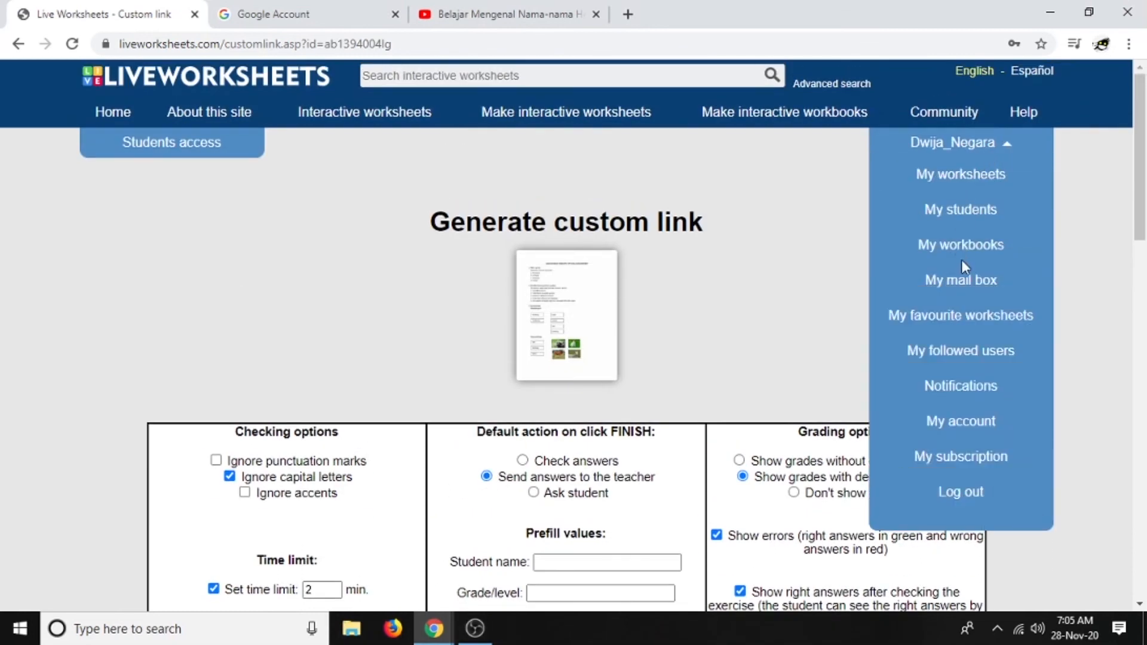
left_click(961, 387)
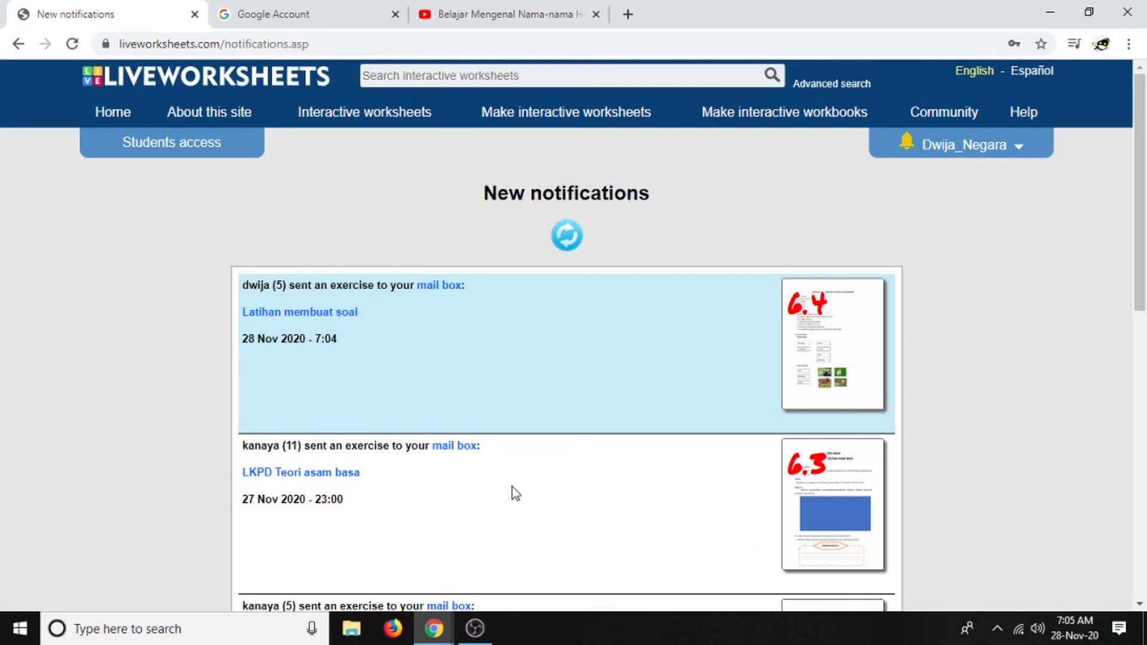
Return to the incognito window containing the submitted worksheet
left_click(475, 628)
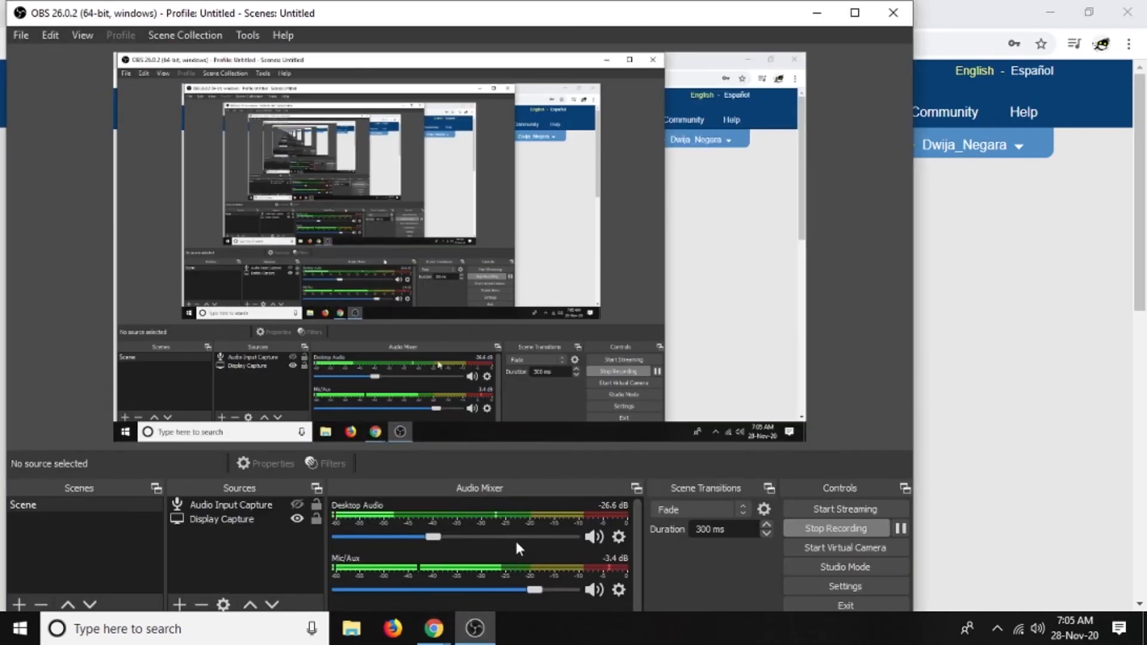
left_click(475, 628)
mouse_move(434, 628)
left_click(472, 601)
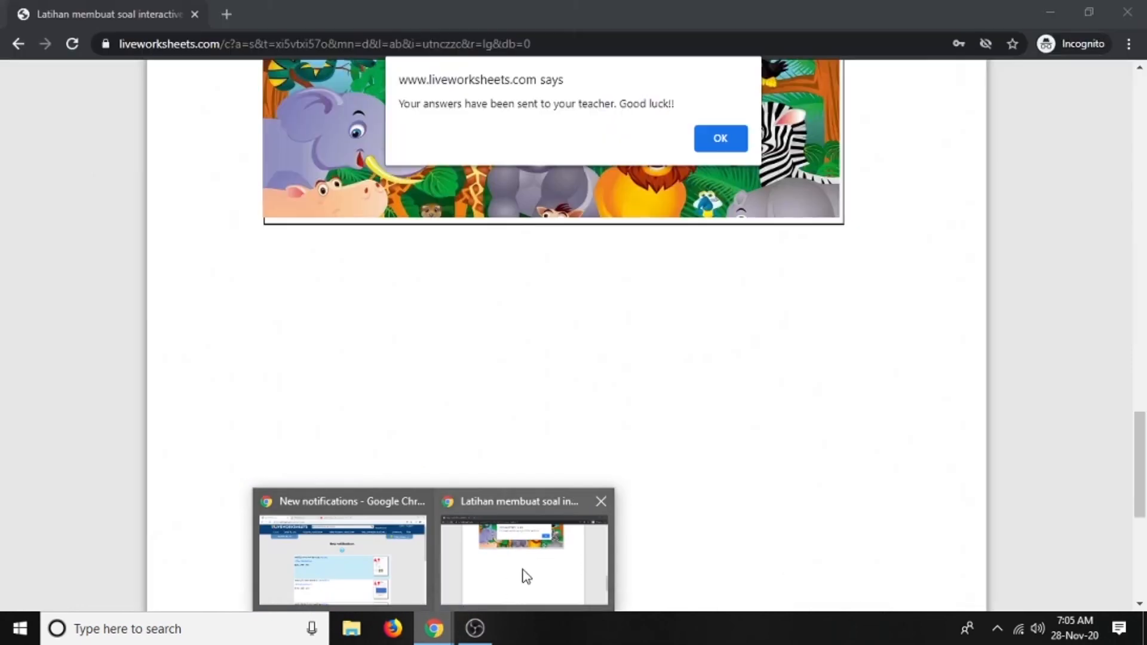
Dismiss the submission confirmation, then briefly play and pause the embedded animal video below question 4
left_click(721, 139)
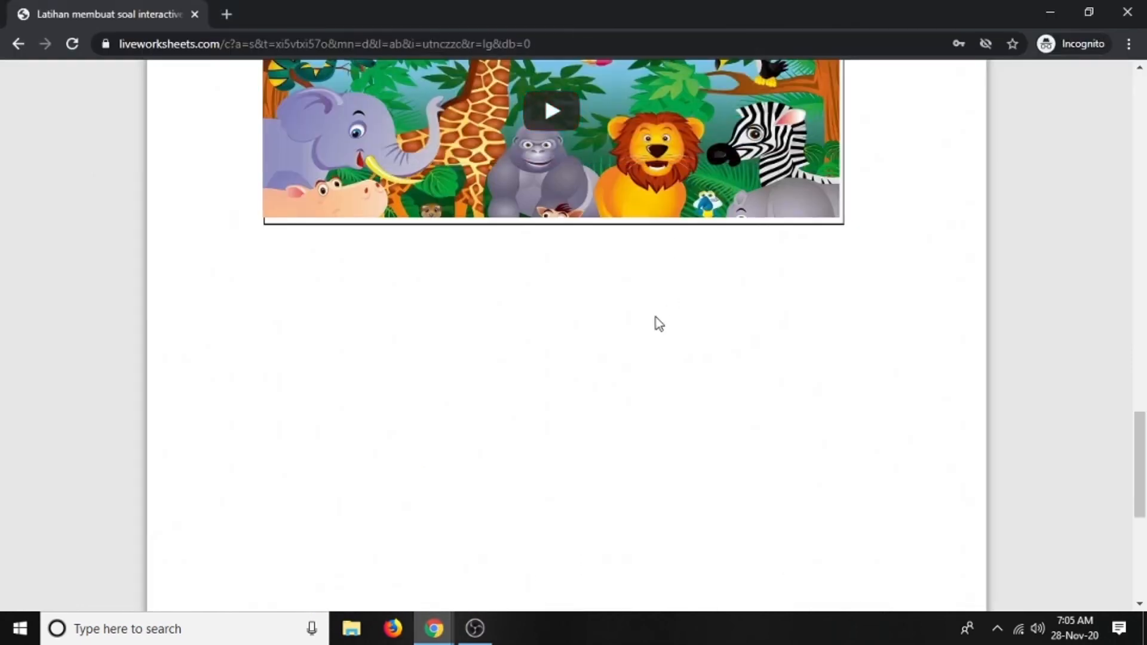
scroll(547, 351, "up", 1)
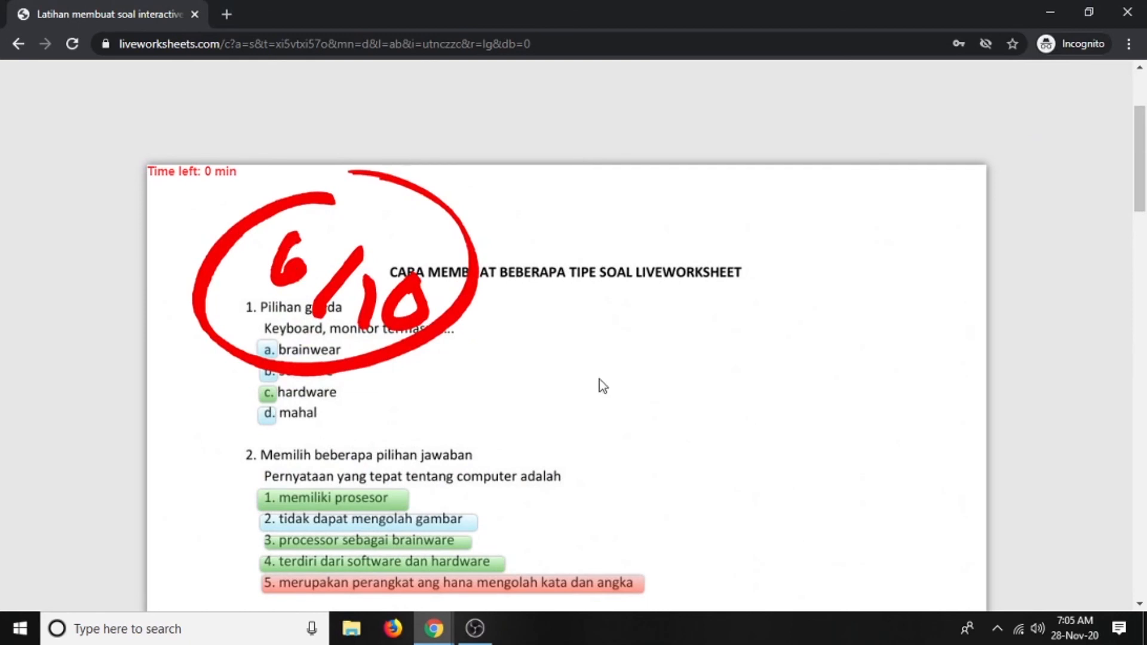
scroll(603, 385, "down", 15)
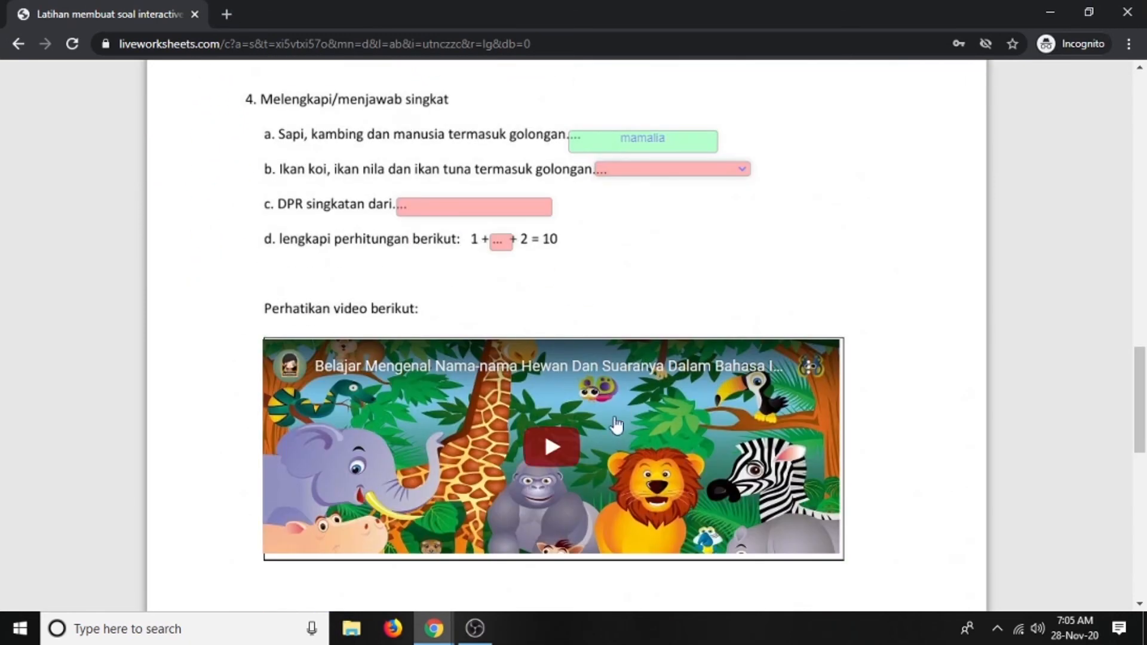
left_click(559, 451)
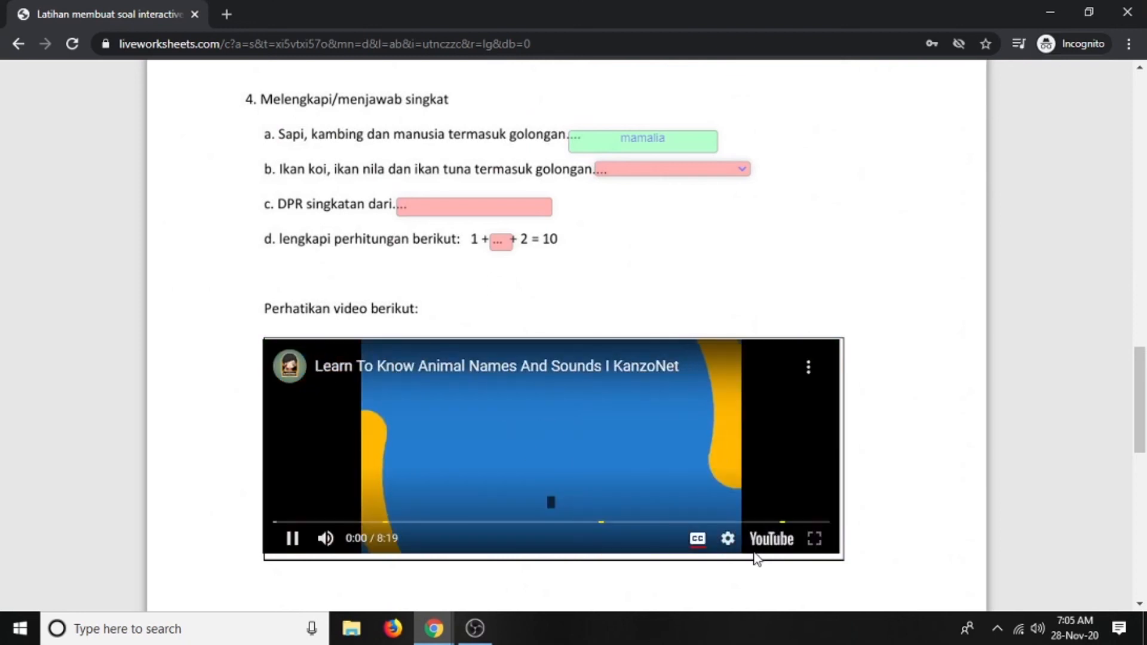
left_click(292, 538)
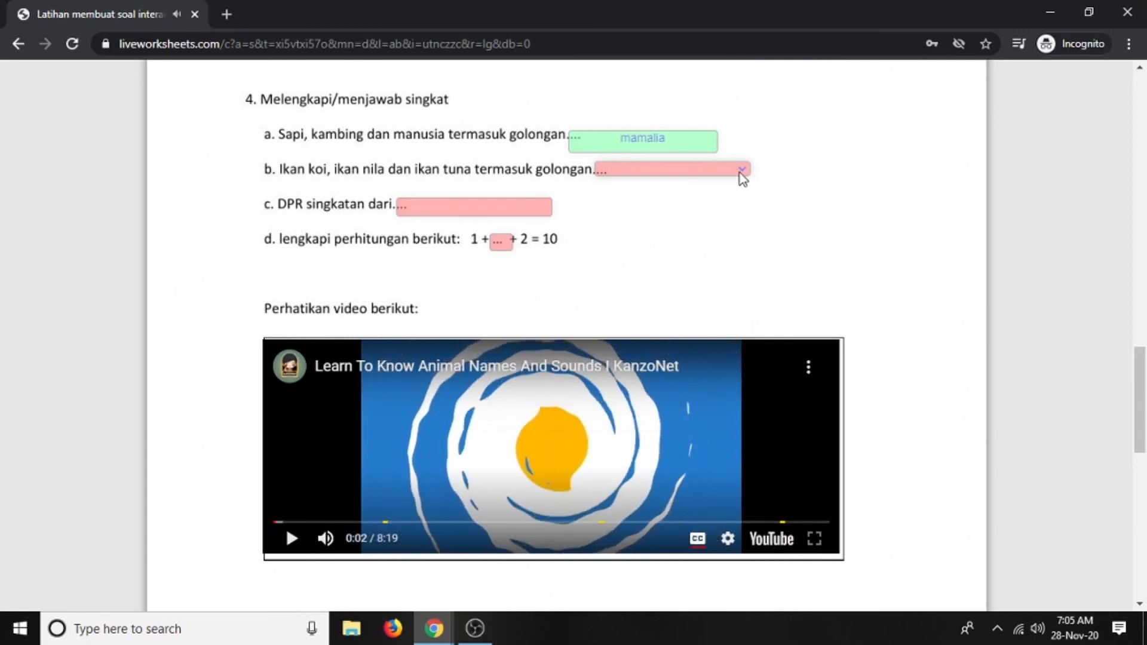
Examine the marked answer choices for question 4b without selecting one
left_click(743, 170)
left_click(560, 266)
left_click(743, 173)
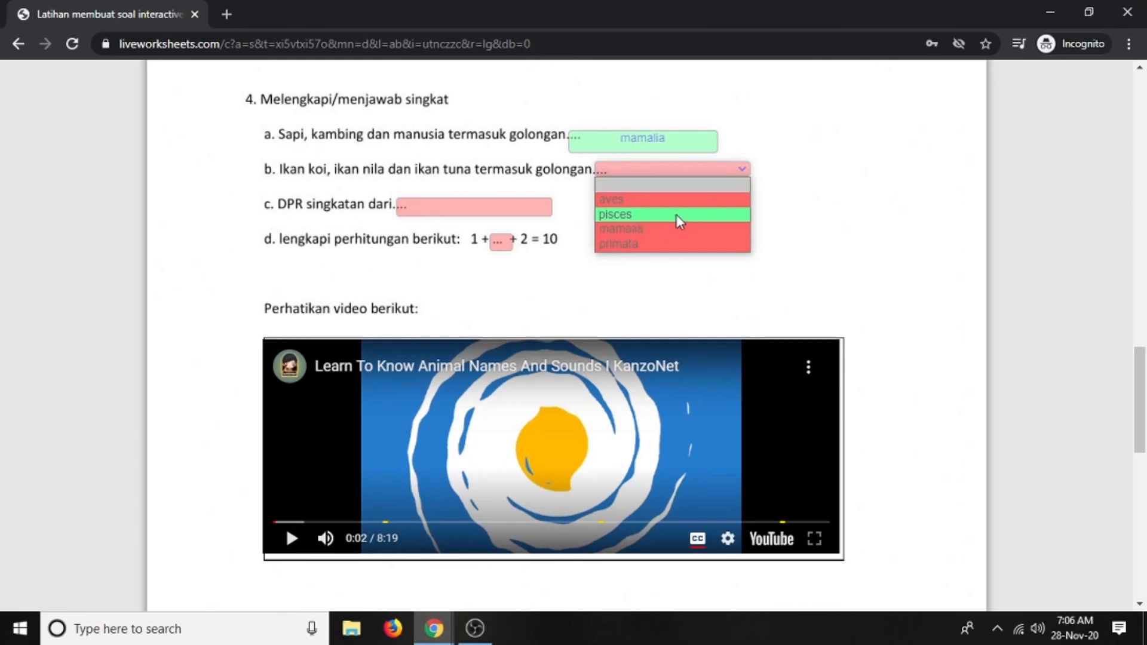
left_click(780, 213)
Review the marked answers and score across the submitted worksheet, and close the incognito window
scroll(777, 250, "up", 9)
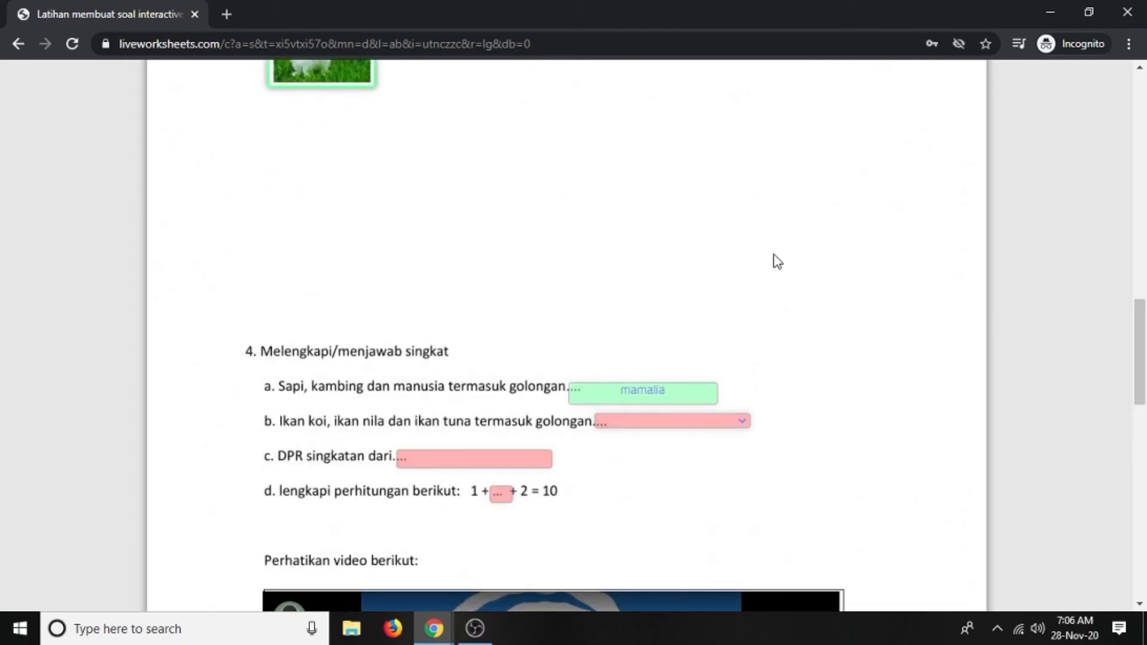
scroll(514, 321, "up", 4)
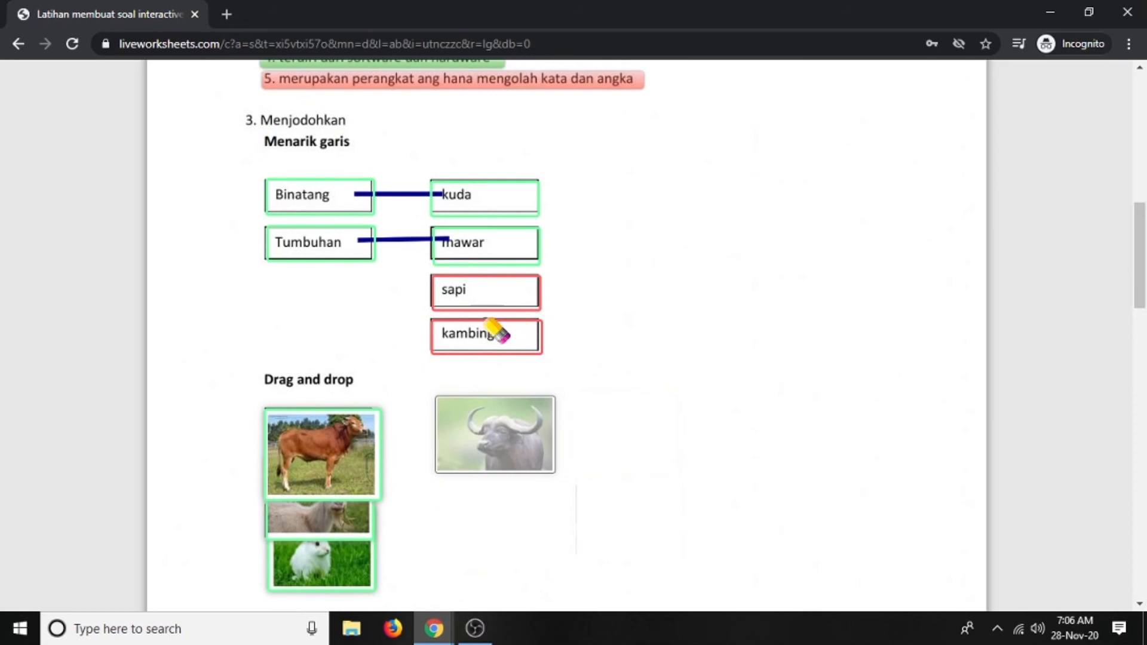
scroll(633, 288, "up", 2)
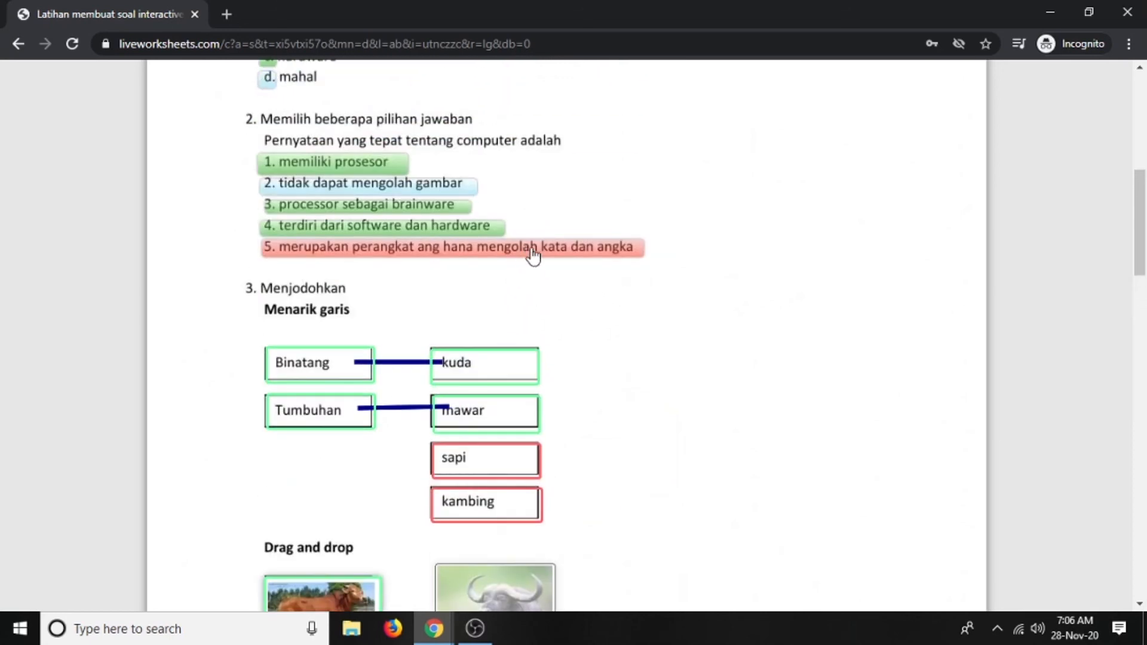
scroll(571, 259, "up", 3)
scroll(871, 268, "down", 1)
scroll(871, 270, "down", 20)
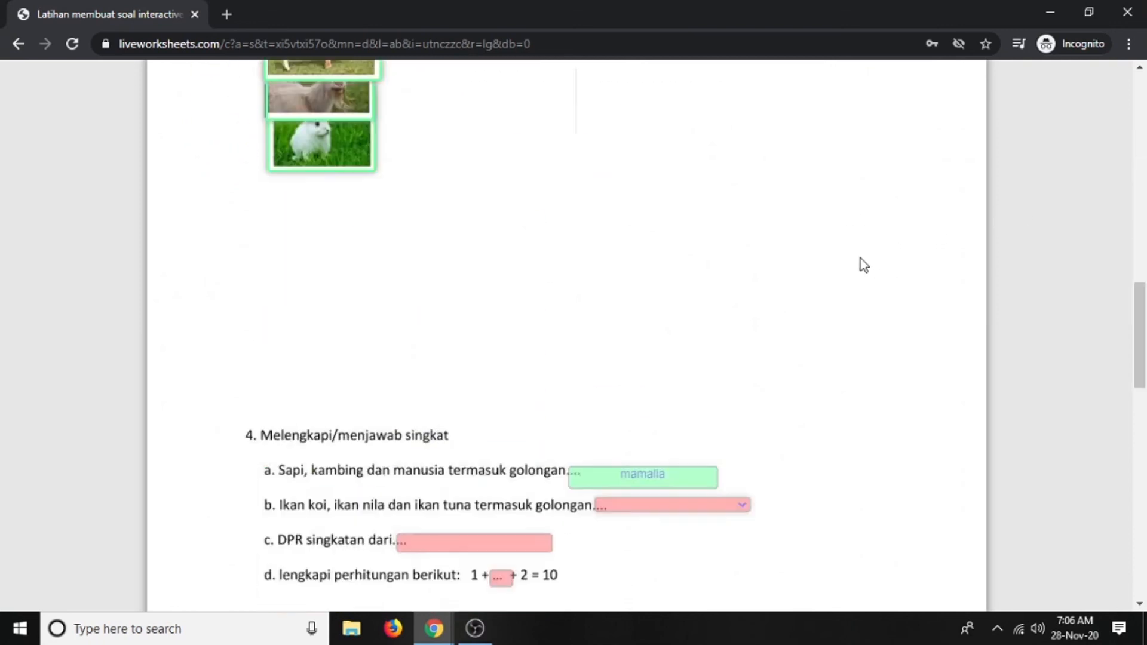
scroll(526, 305, "up", 20)
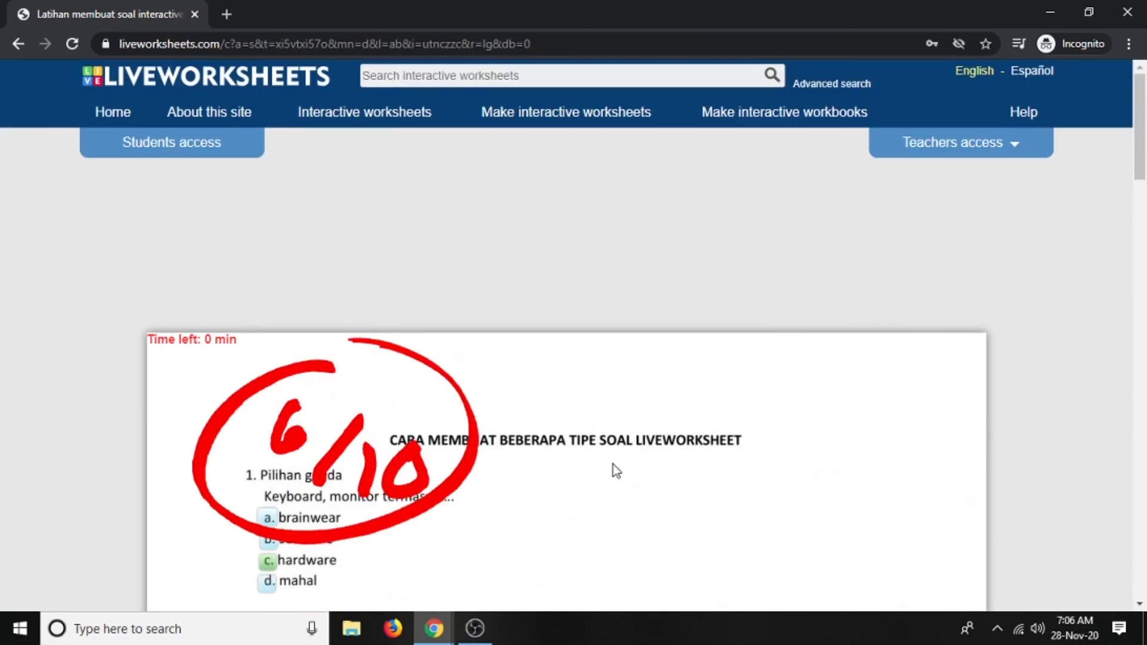
left_click(1127, 12)
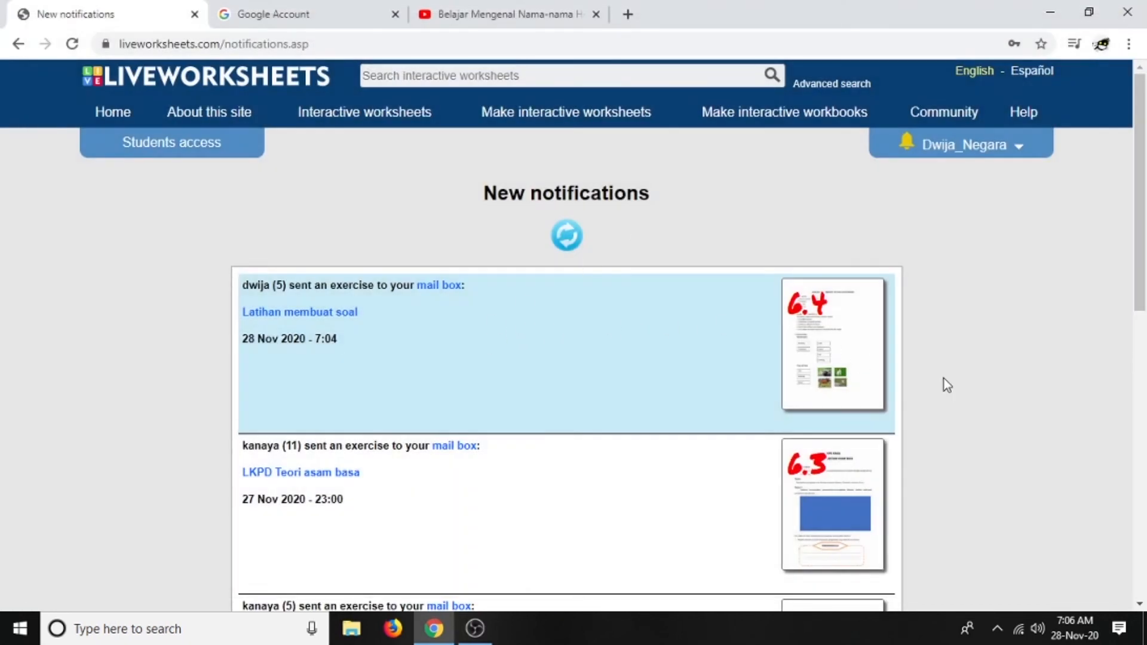